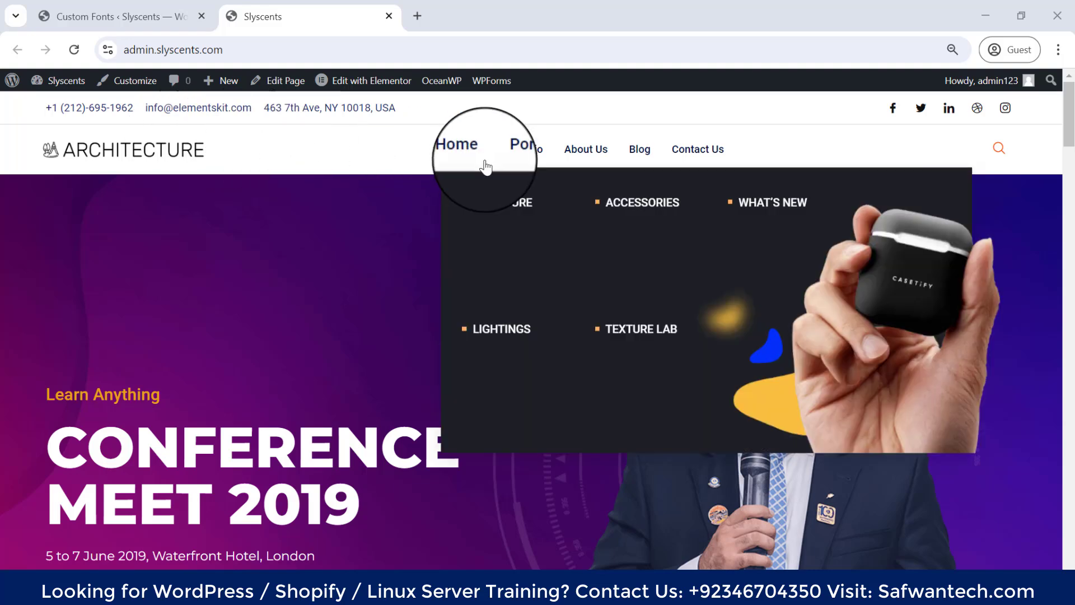
Step: Examine the Home mega menu and the existing footer at the end of the live homepage
mouse_move(471, 151)
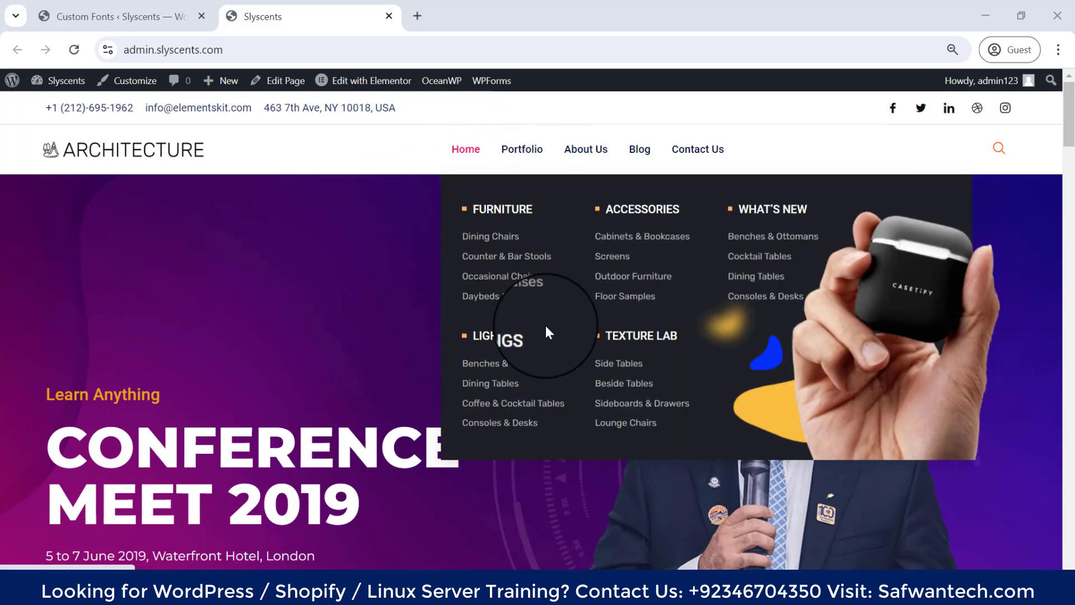
left_click_drag(1068, 108, 1071, 562)
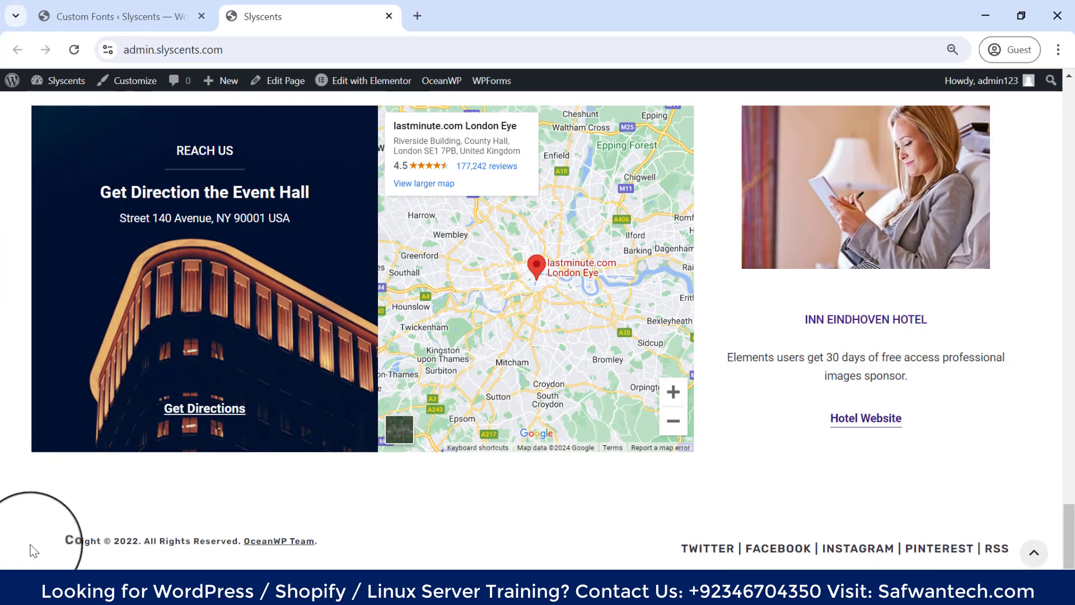
Step: Return to the WordPress dashboard and open the Widgets management page
left_click(84, 17)
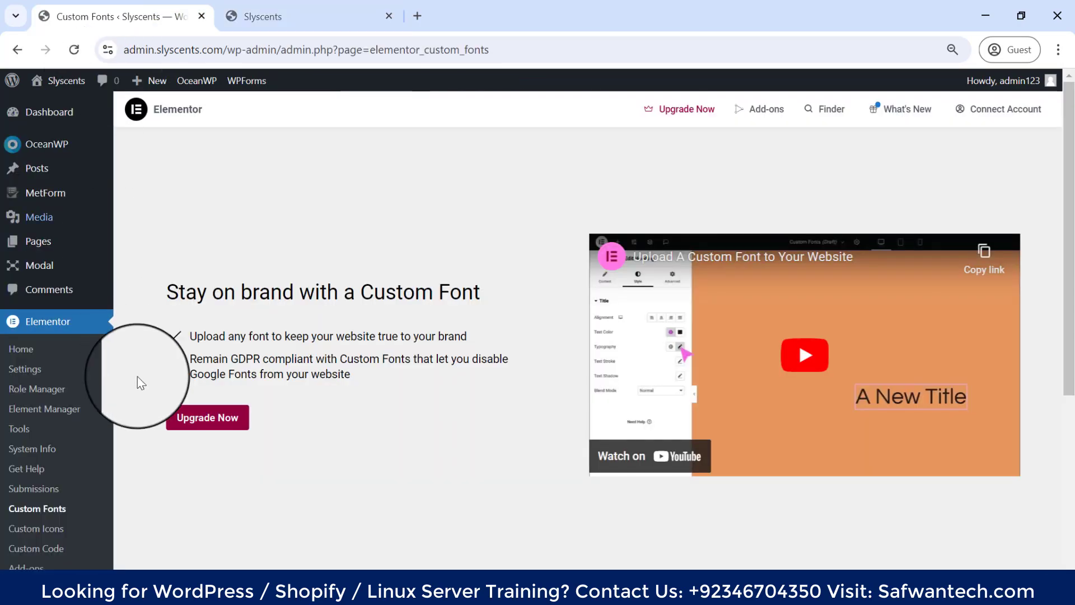
scroll(86, 406, "down", 1)
scroll(85, 406, "down", 4)
mouse_move(22, 443)
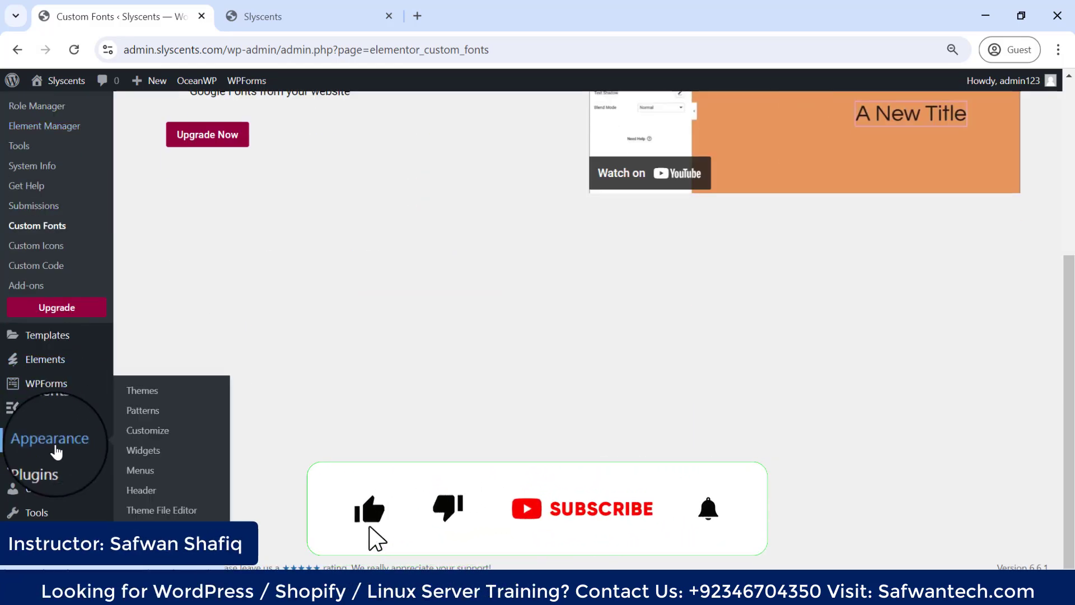
left_click(157, 451)
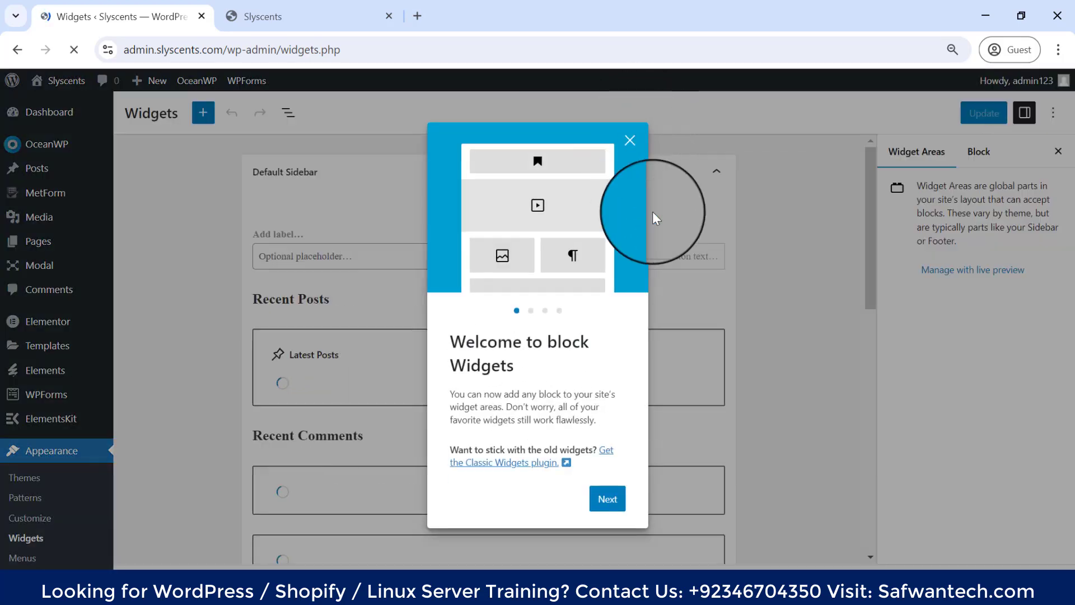
Step: Dismiss the block widgets welcome guide and expand the Footer 1 and Footer 2 widget areas
left_click(656, 218)
scroll(767, 389, "down", 15)
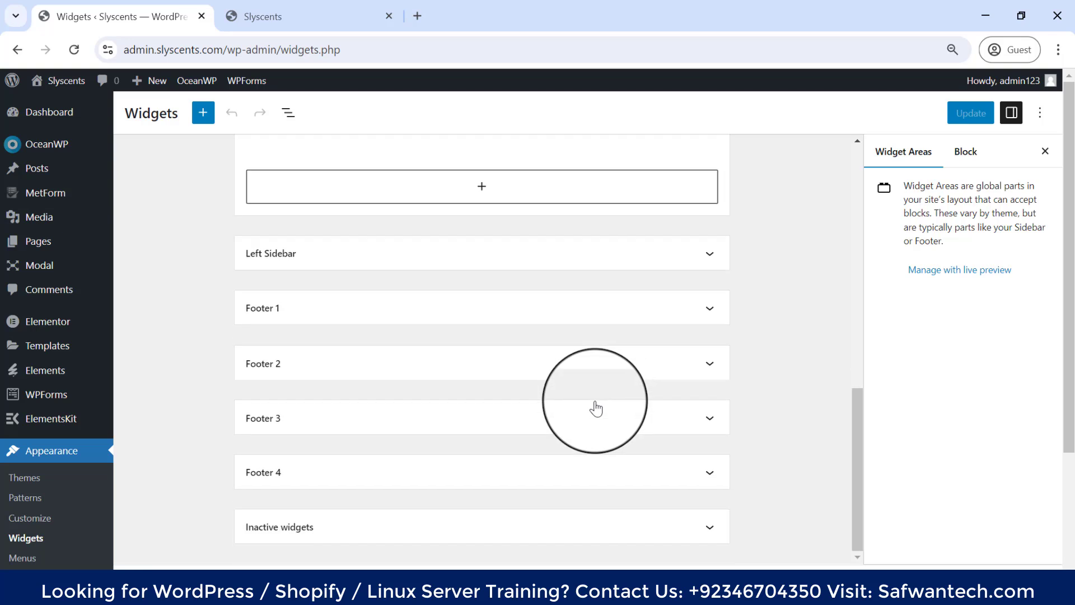
left_click(319, 315)
scroll(305, 369, "down", 1)
left_click(308, 360)
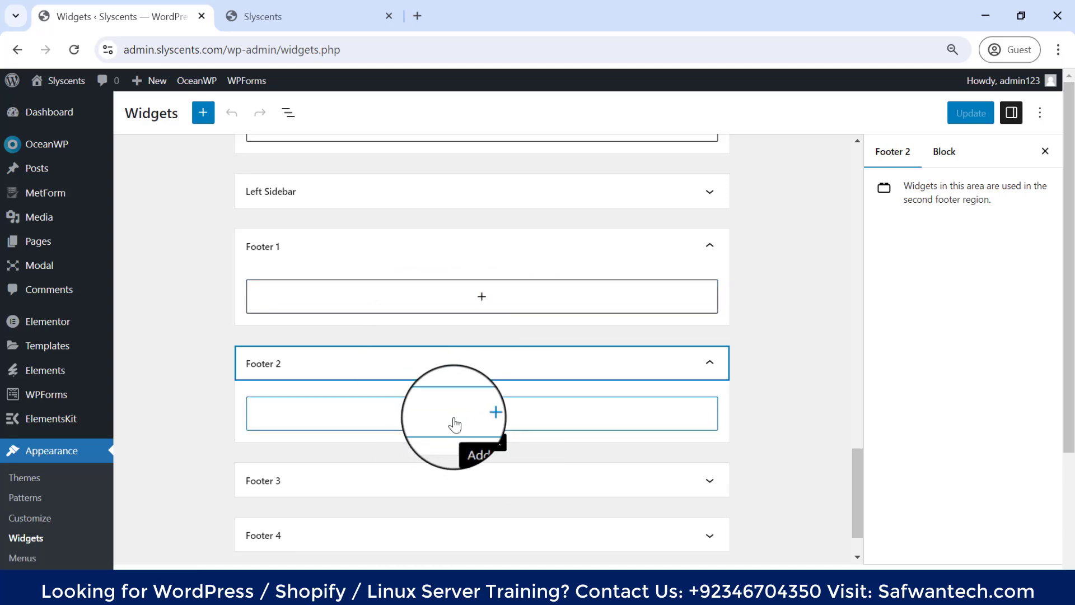
Step: Check the live homepage's footer and expand the Footer 3 and Footer 4 widget areas
left_click(263, 17)
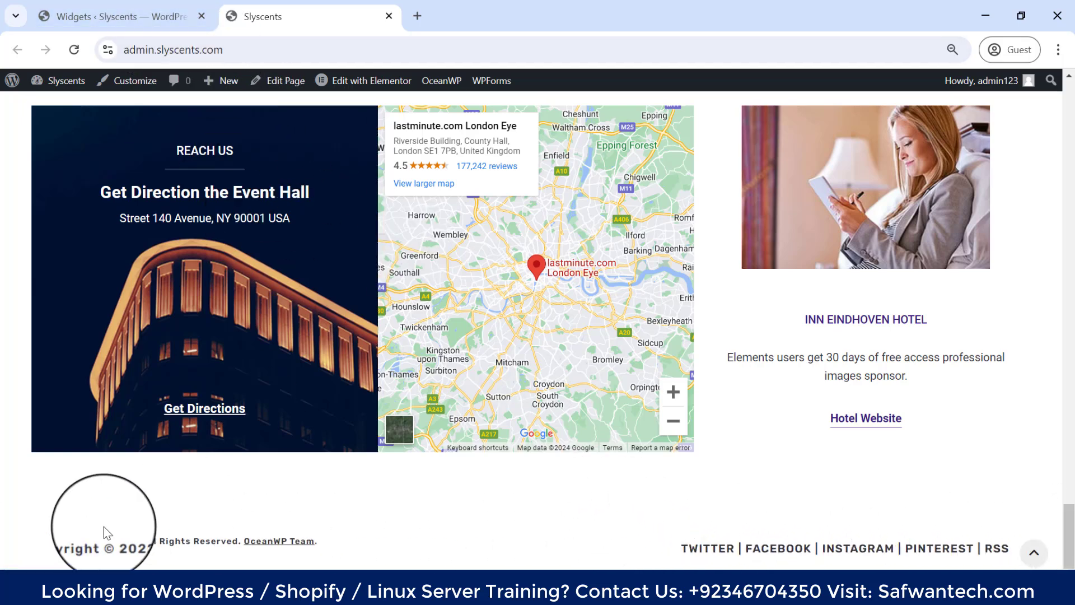
left_click(122, 8)
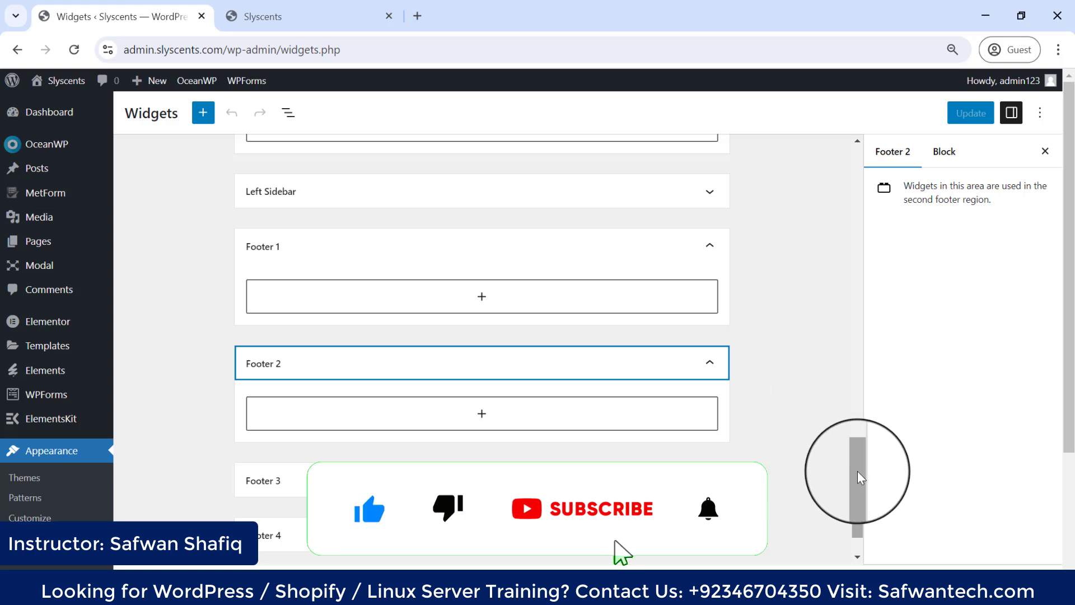
left_click_drag(858, 475, 862, 507)
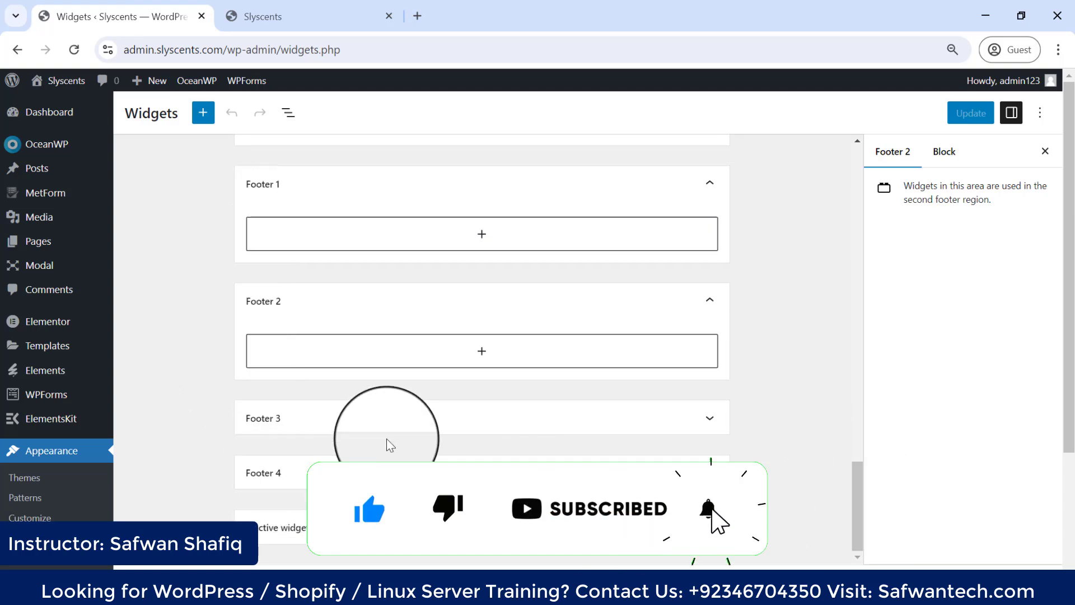
left_click(526, 417)
left_click(393, 470)
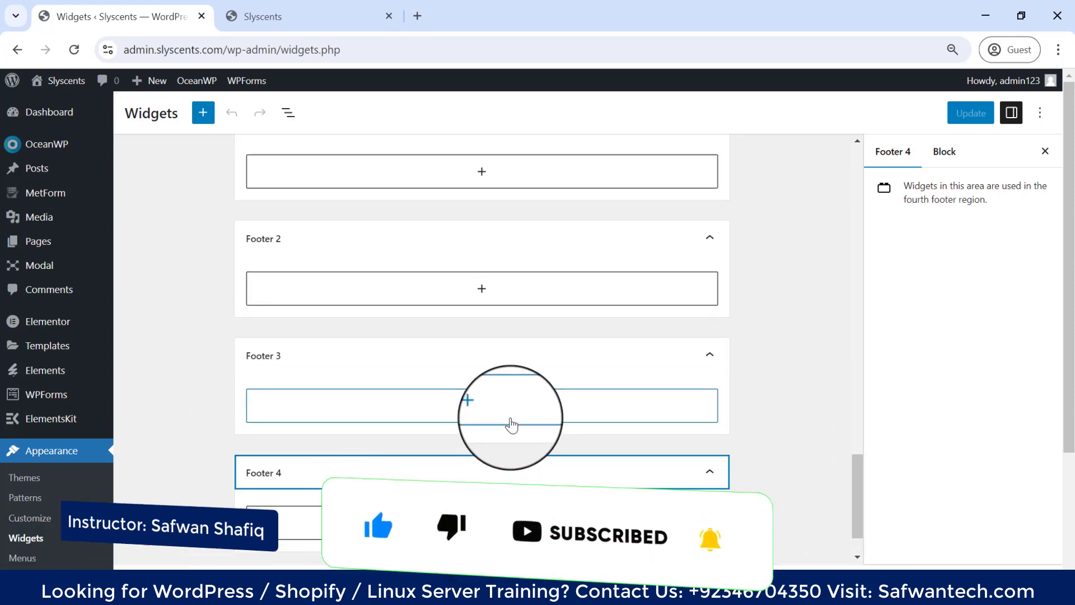
Step: Review the default sidebar and footer widget areas, and compare them with the lower sections of the live homepage
scroll(759, 476, "up", 8)
scroll(758, 461, "up", 15)
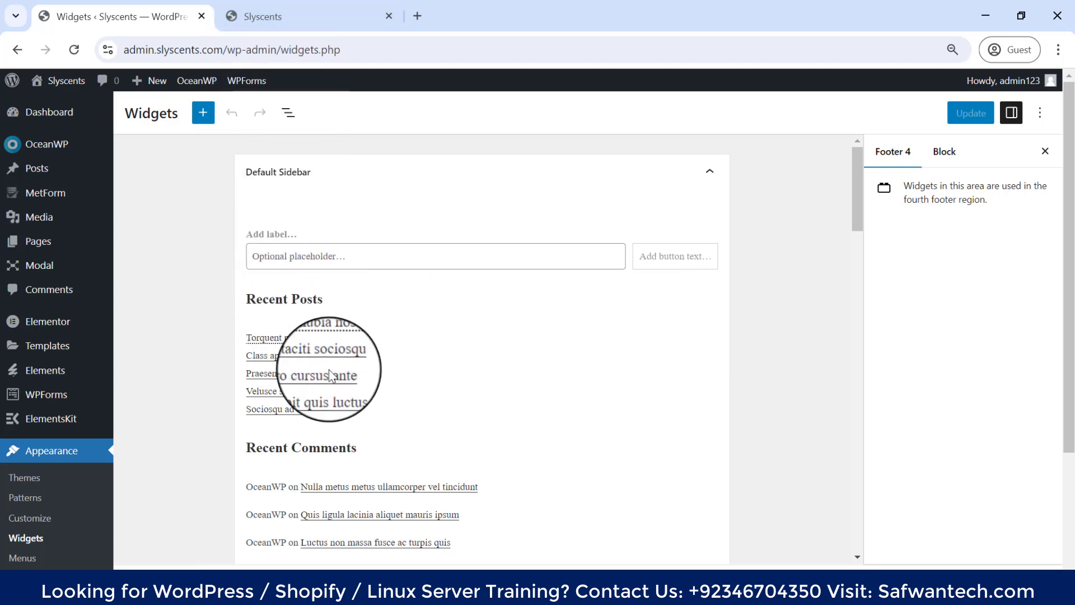
scroll(241, 330, "down", 15)
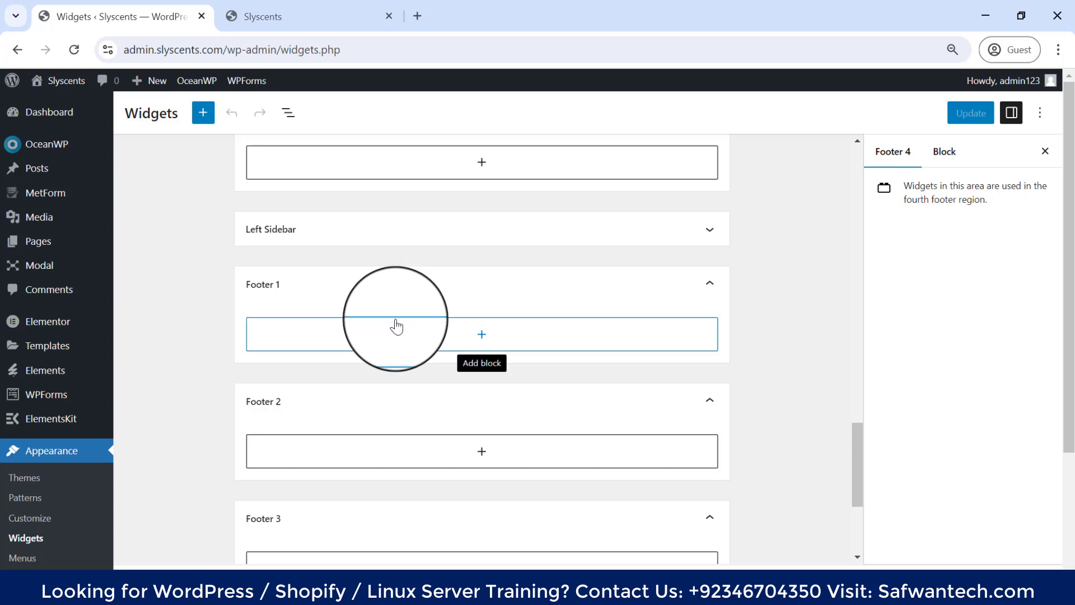
scroll(387, 320, "down", 4)
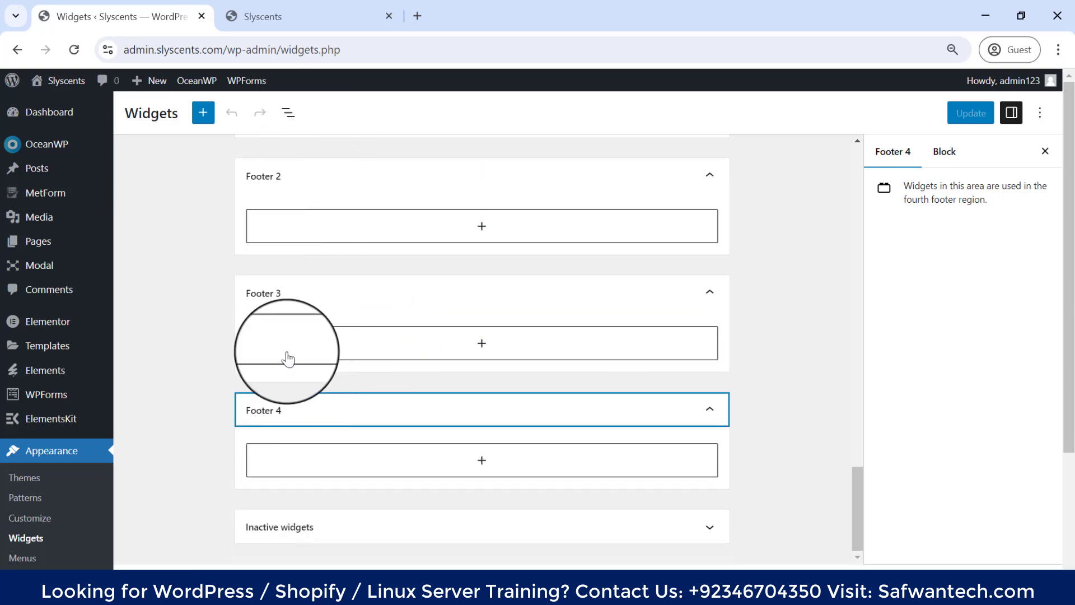
left_click(281, 16)
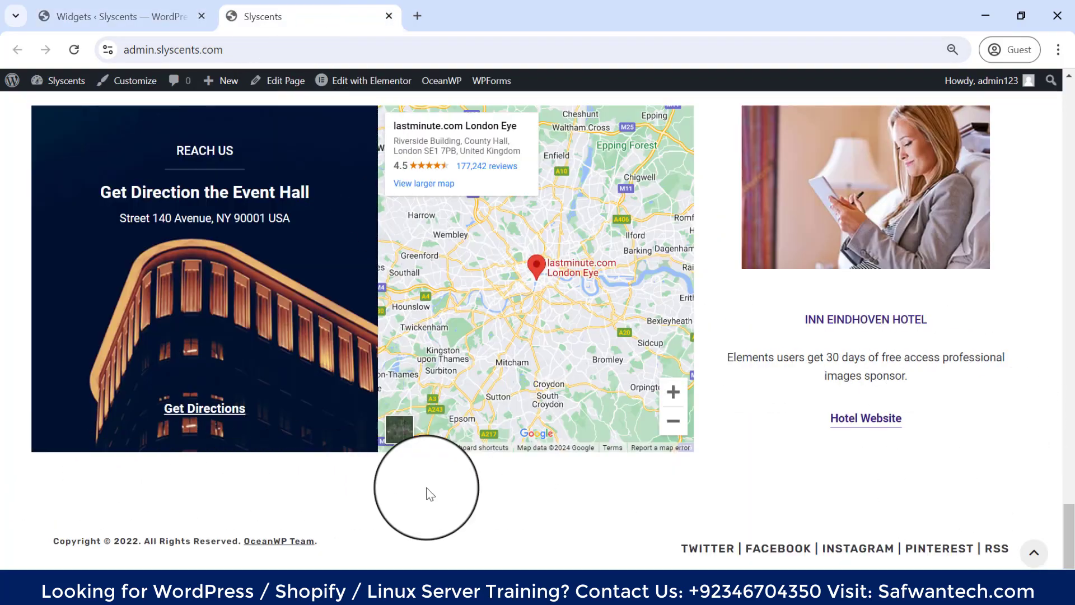
left_click_drag(1073, 527, 1073, 434)
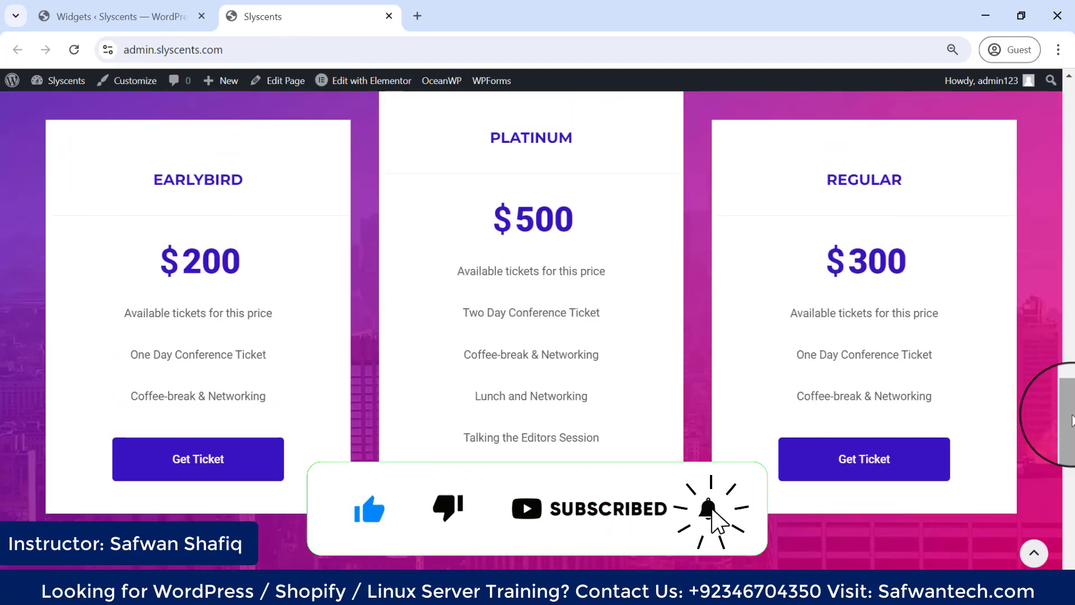
left_click_drag(1073, 431, 1073, 468)
left_click(213, 21)
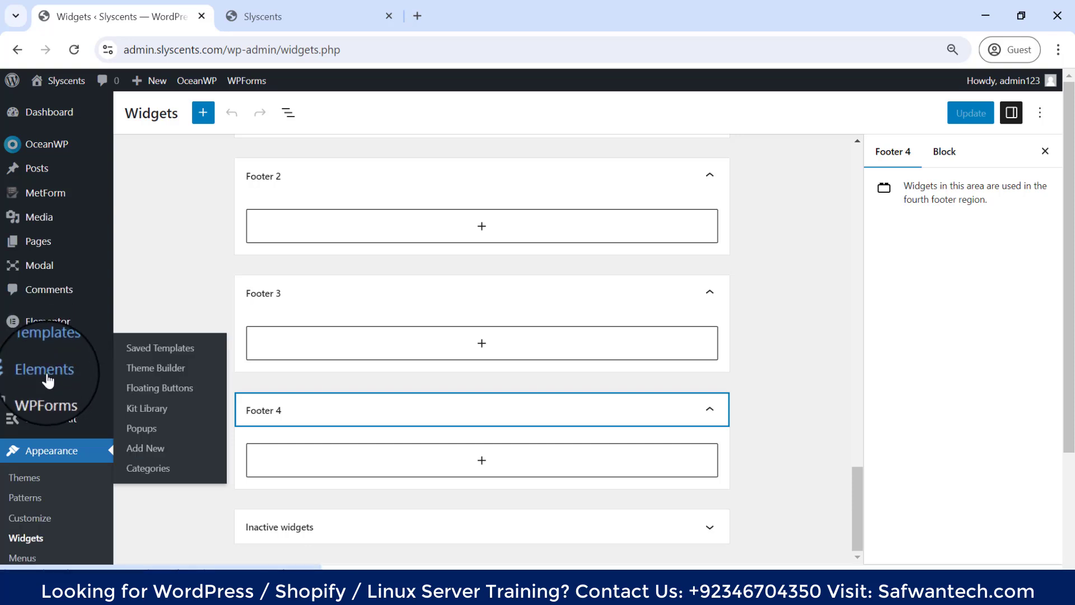
Step: Create an ElementsKit template titled Footer 1 with type Footer and condition Entire Site, activate it and save it
mouse_move(42, 419)
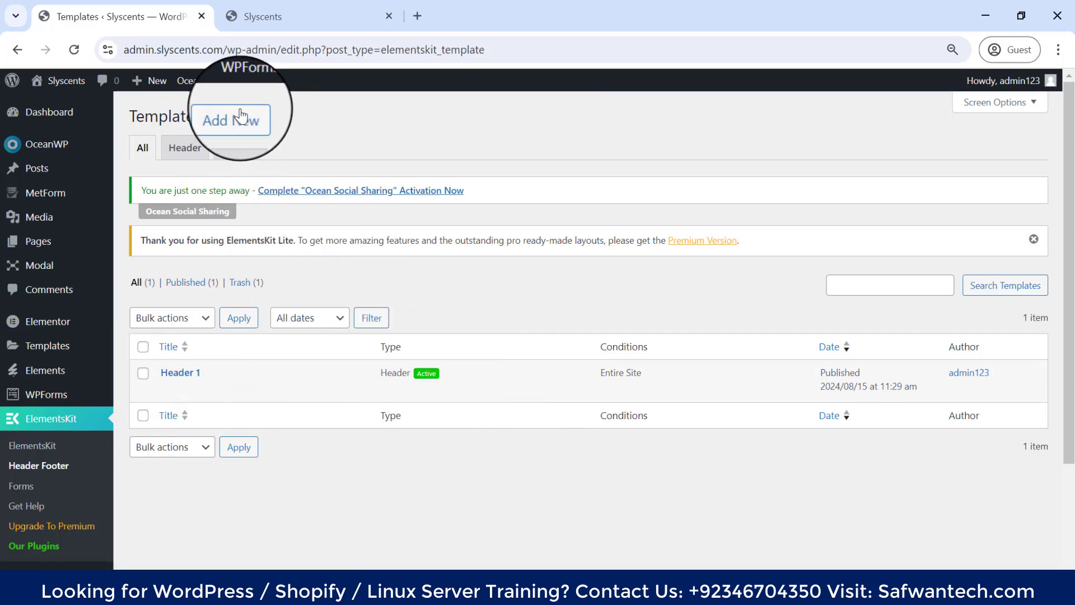
left_click(224, 118)
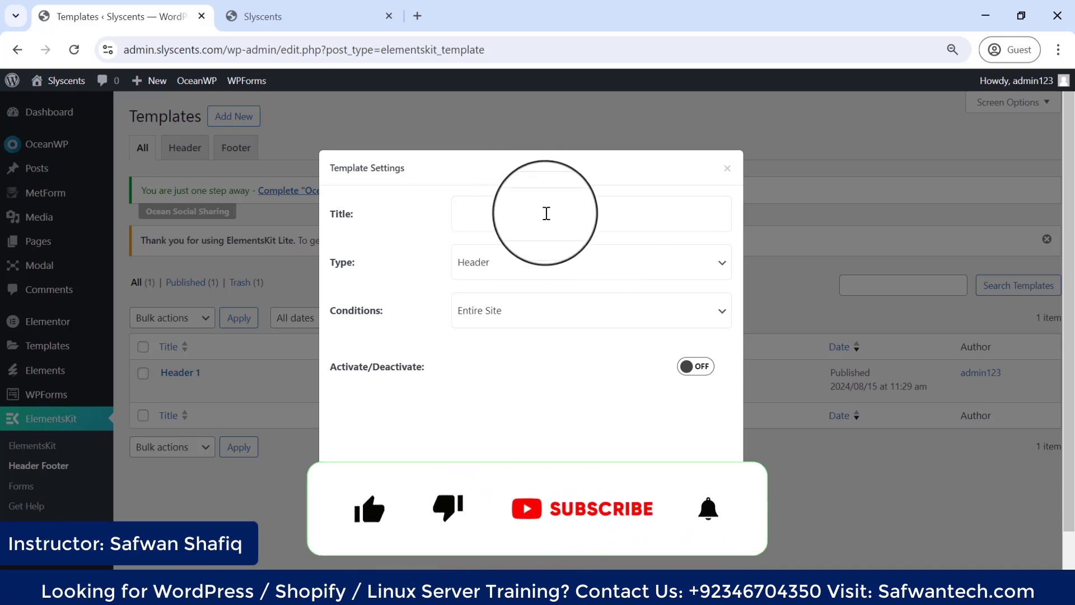
left_click(493, 209)
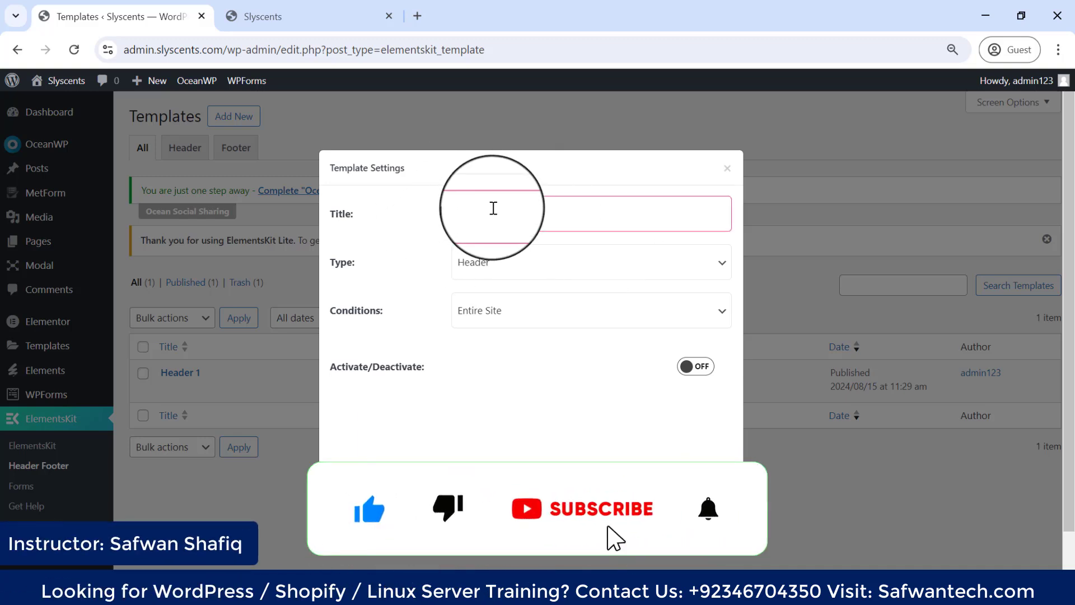
type("Footer 1")
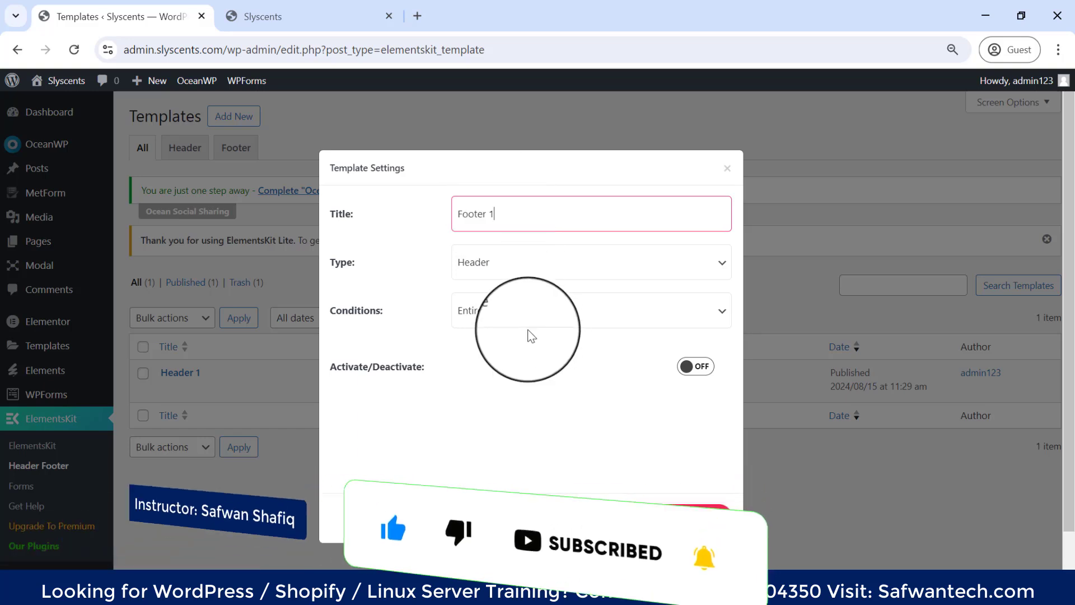
left_click(510, 259)
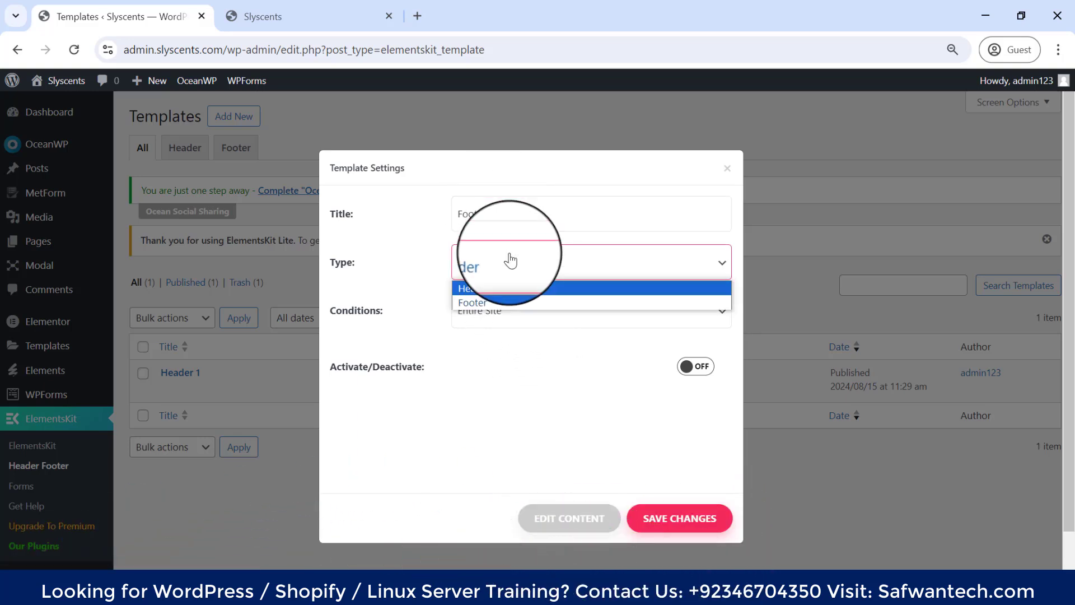
left_click(483, 303)
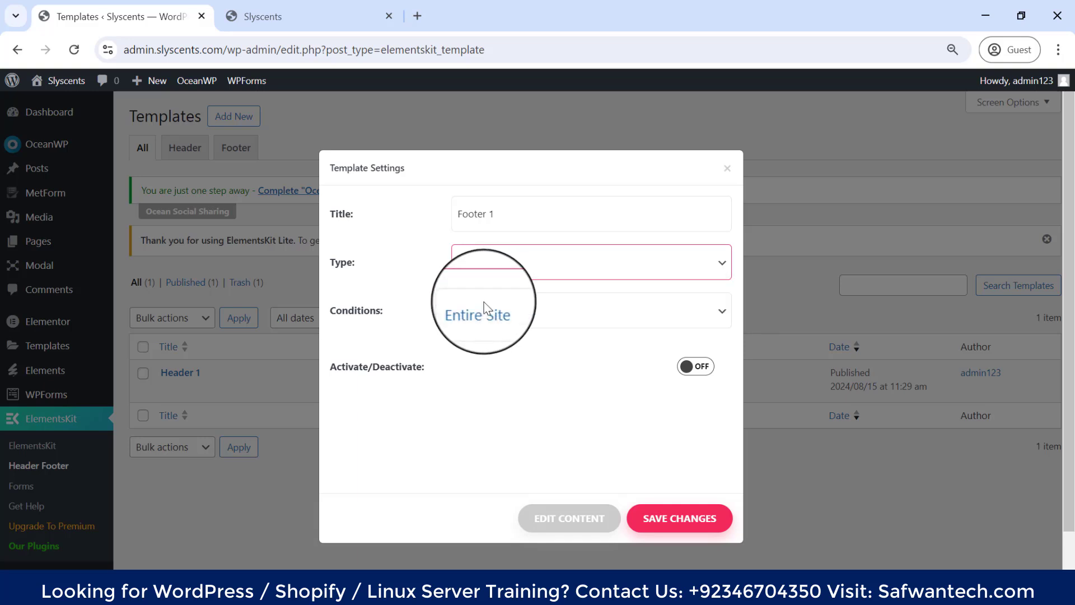
left_click(524, 322)
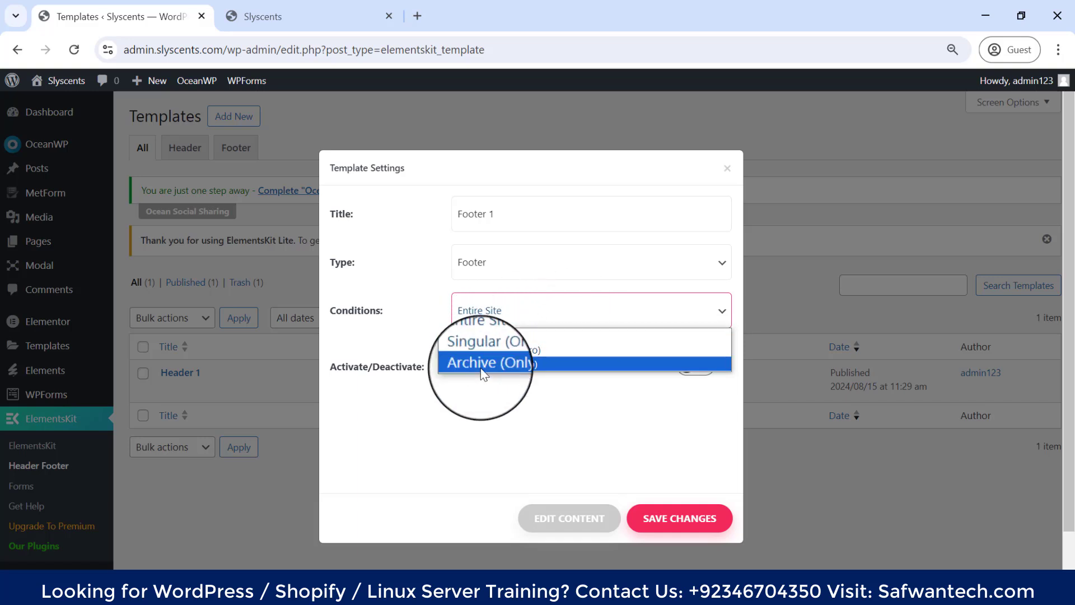
left_click(436, 387)
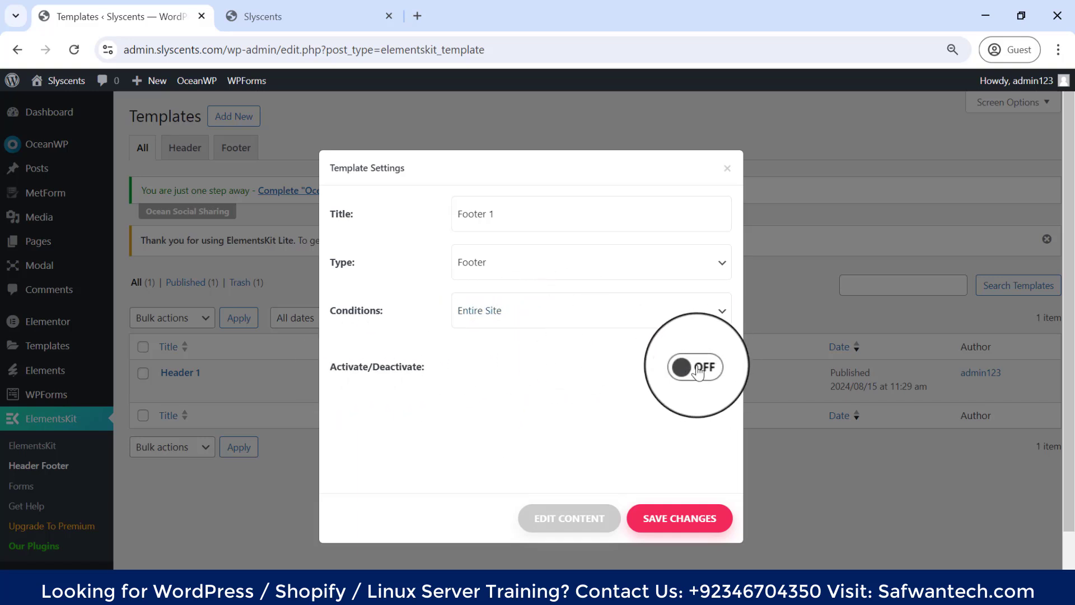
left_click(666, 519)
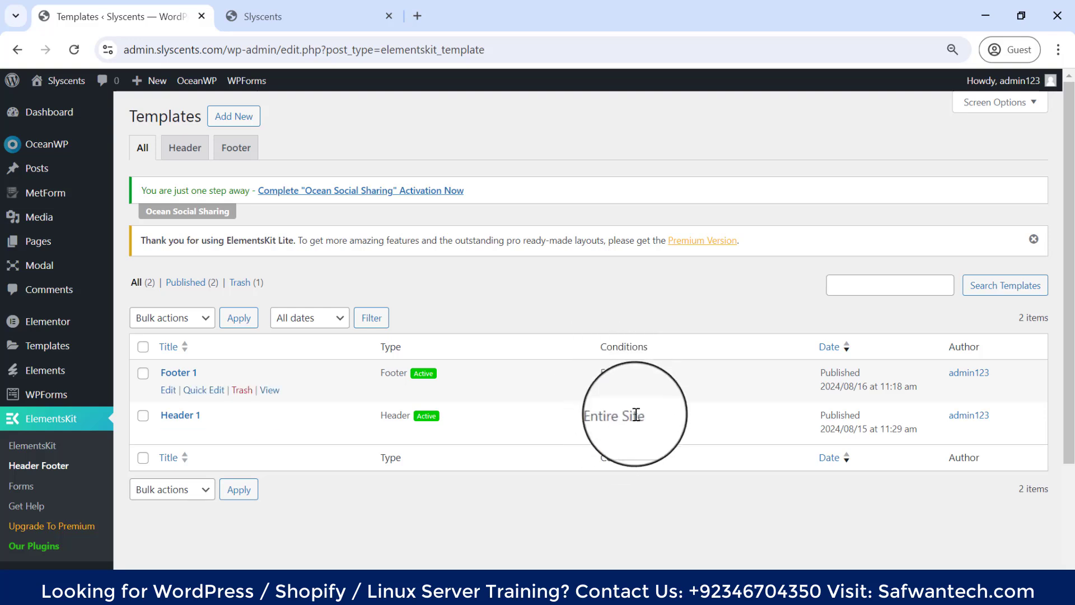
Step: Open the content of the Footer 1 template for editing in Elementor
double_click(394, 370)
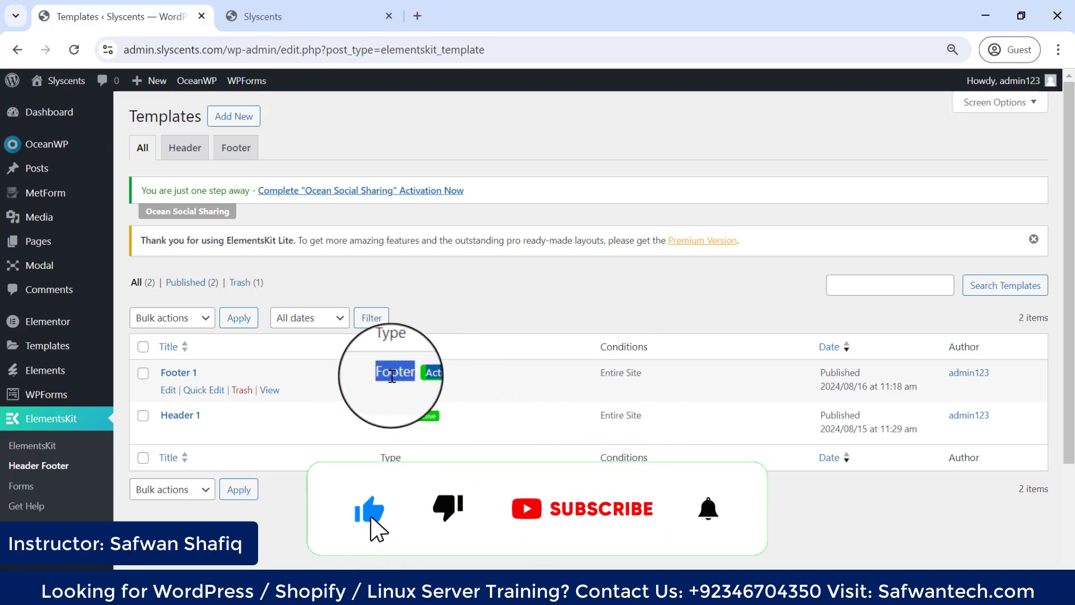
left_click(391, 374)
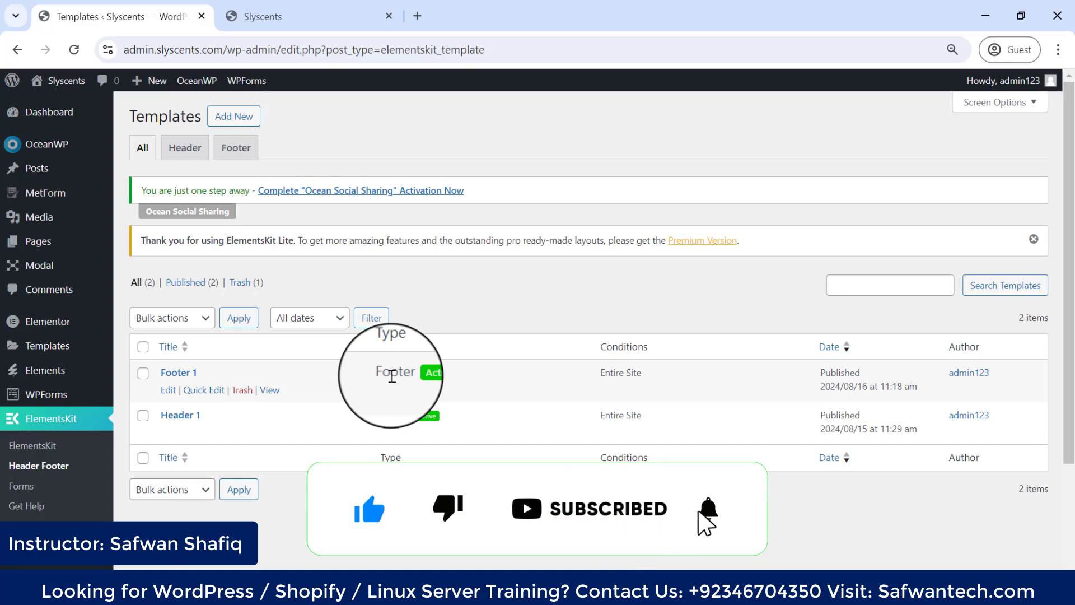
left_click(167, 390)
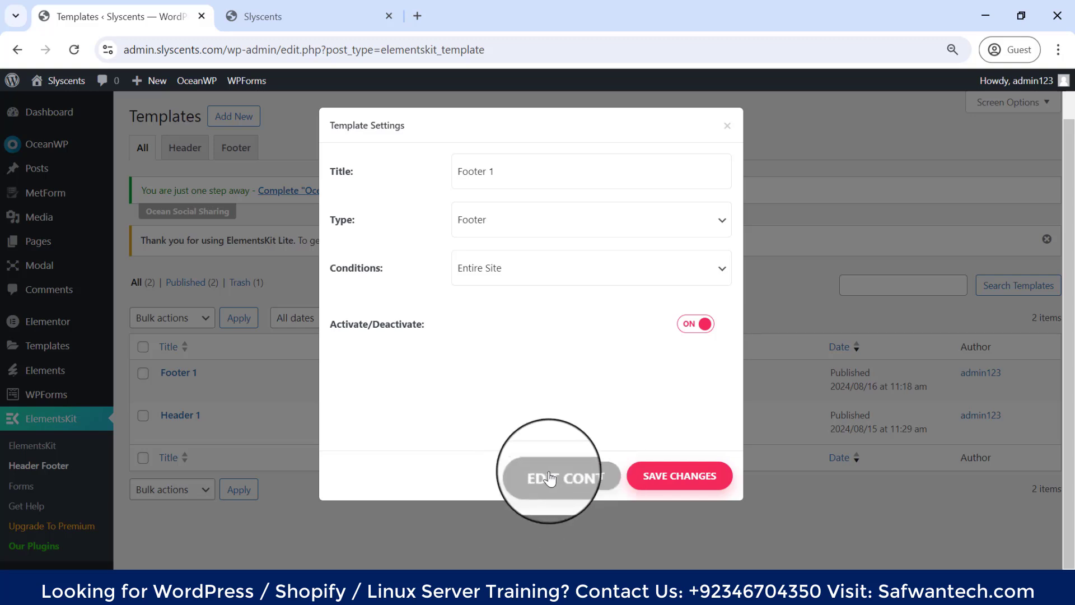
left_click(549, 477)
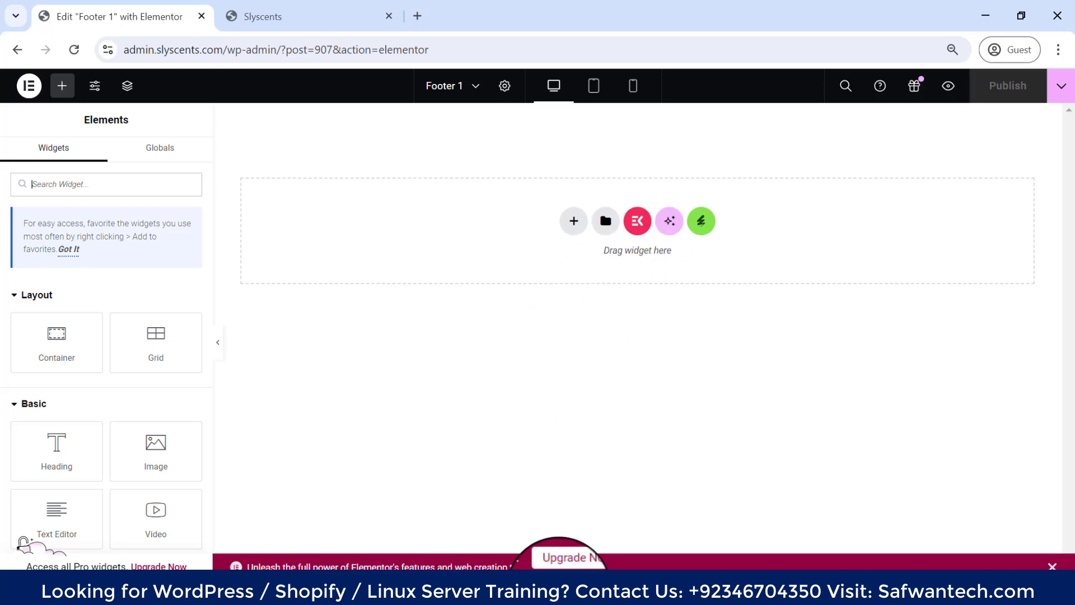
left_click(480, 538)
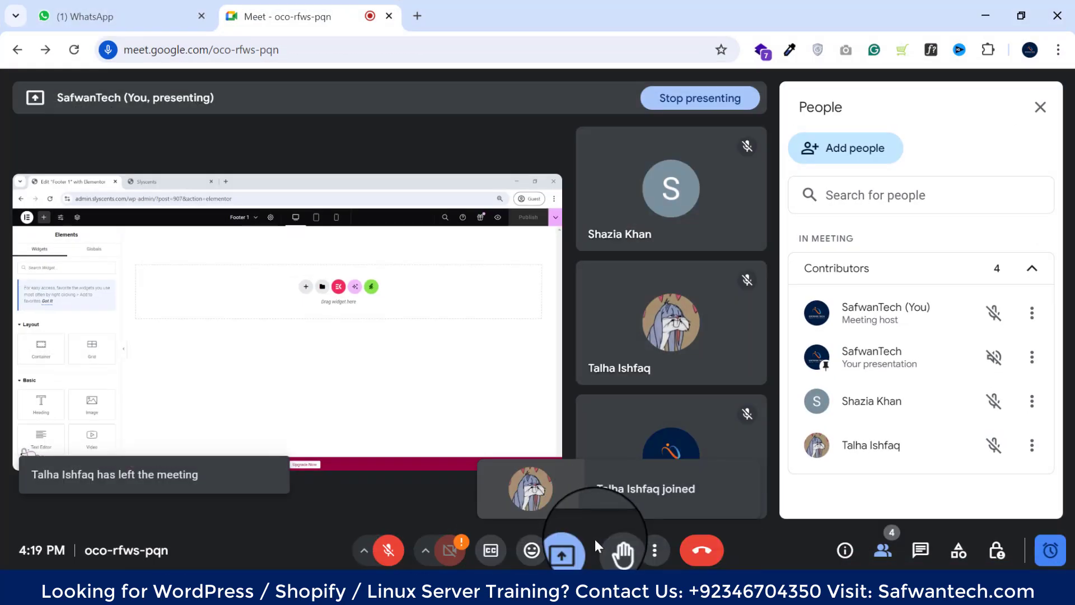
left_click(978, 30)
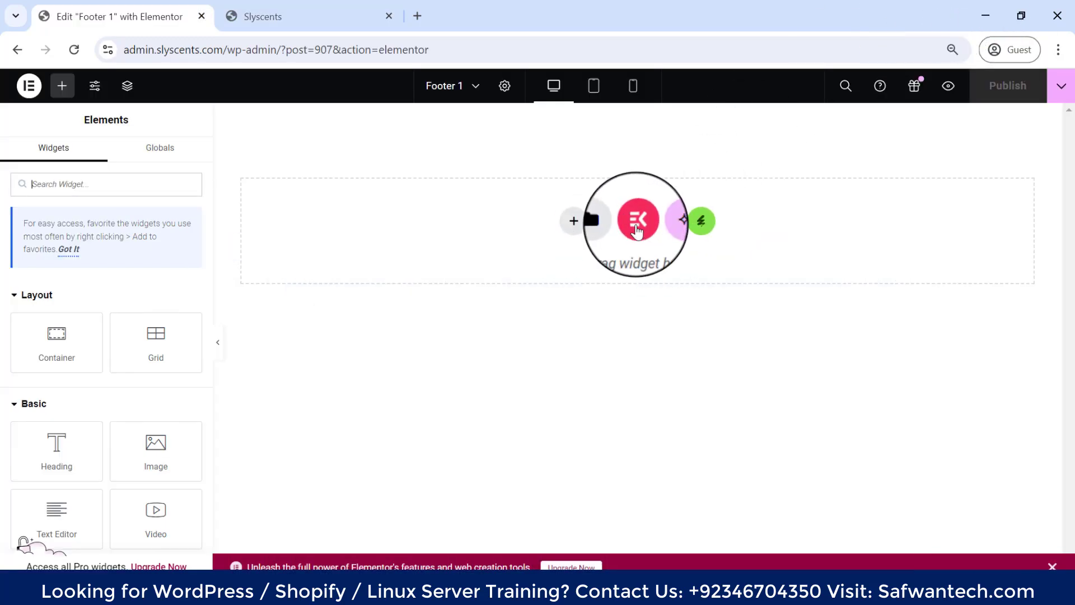
Step: Open the ElementsKit template library for the empty footer and show its ready-made sections
left_click(636, 224)
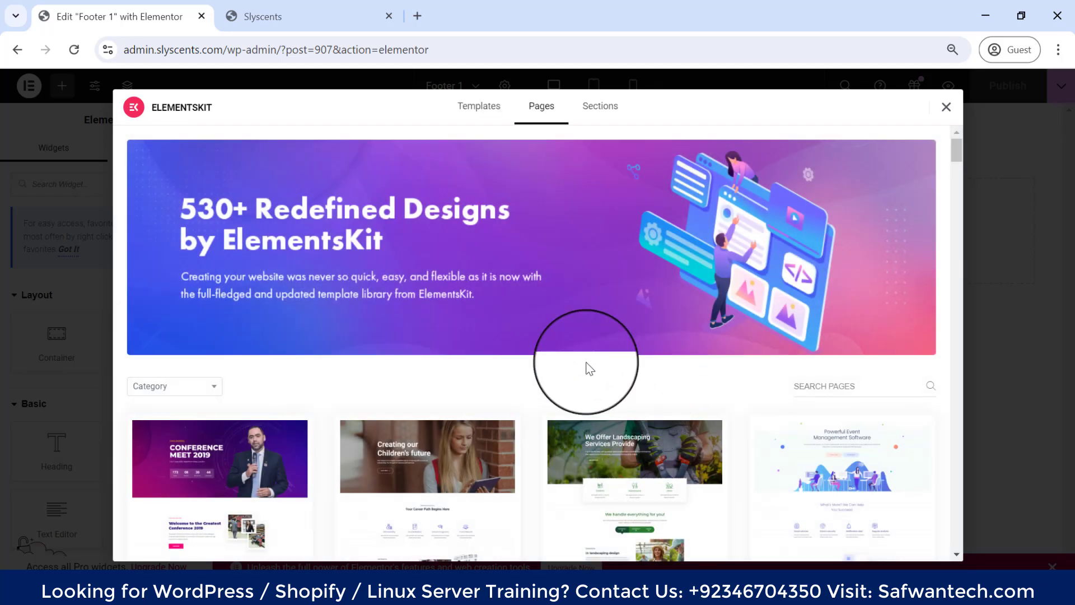
scroll(712, 400, "down", 2)
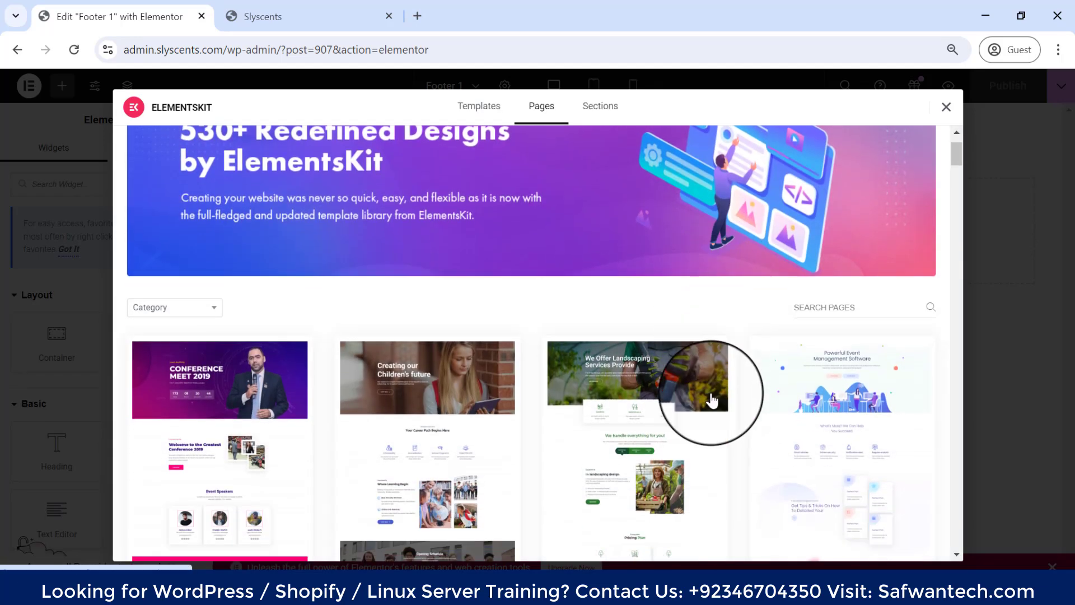
left_click(613, 116)
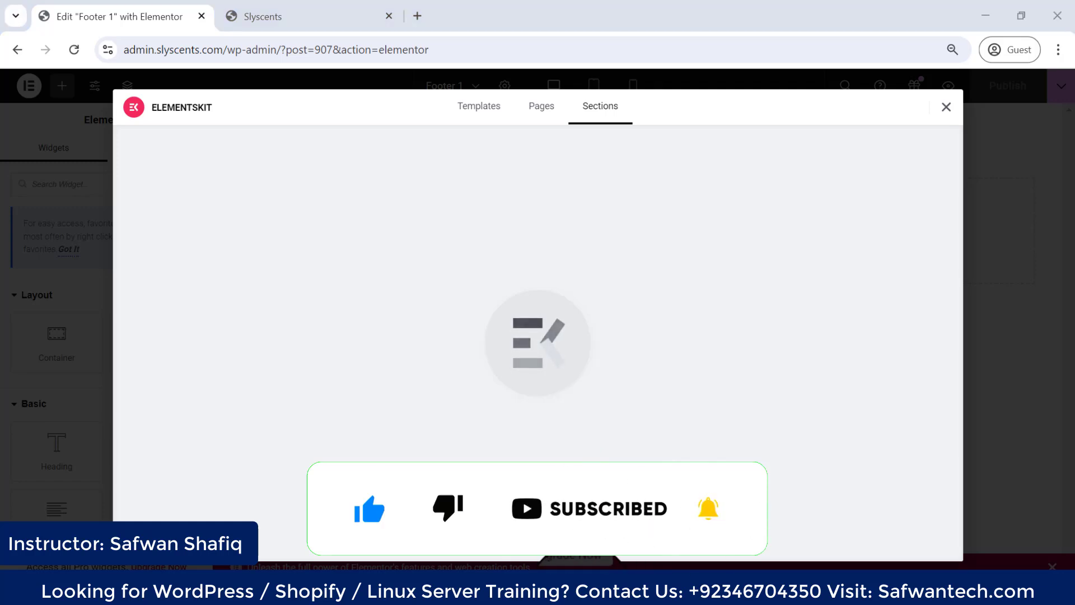
Step: Switch to the Google Meet call, unmute the microphone and return to the ElementsKit section library
key("alt+Tab")
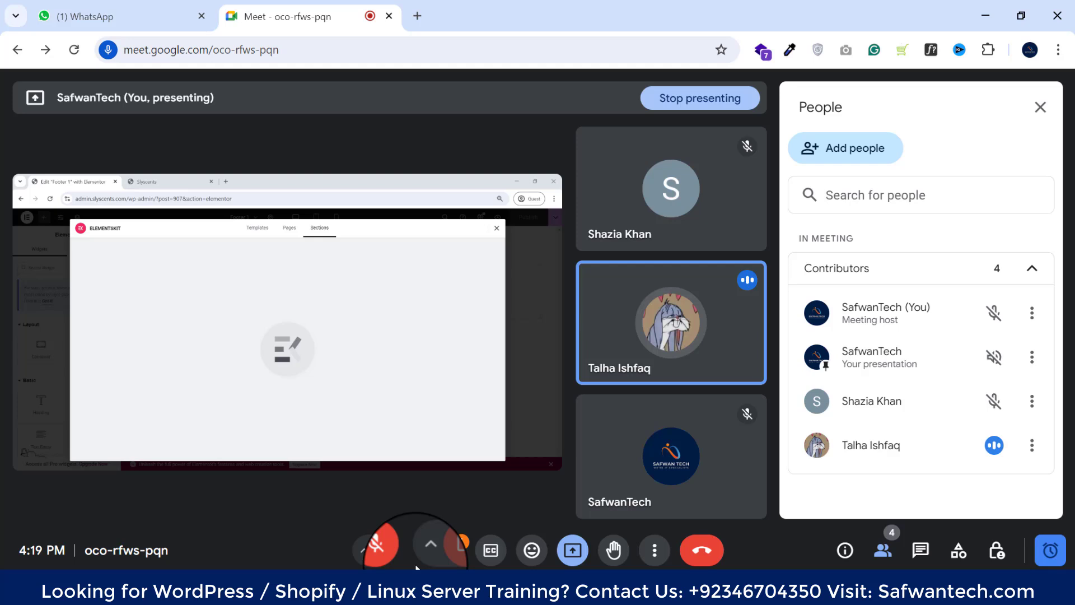
left_click(388, 550)
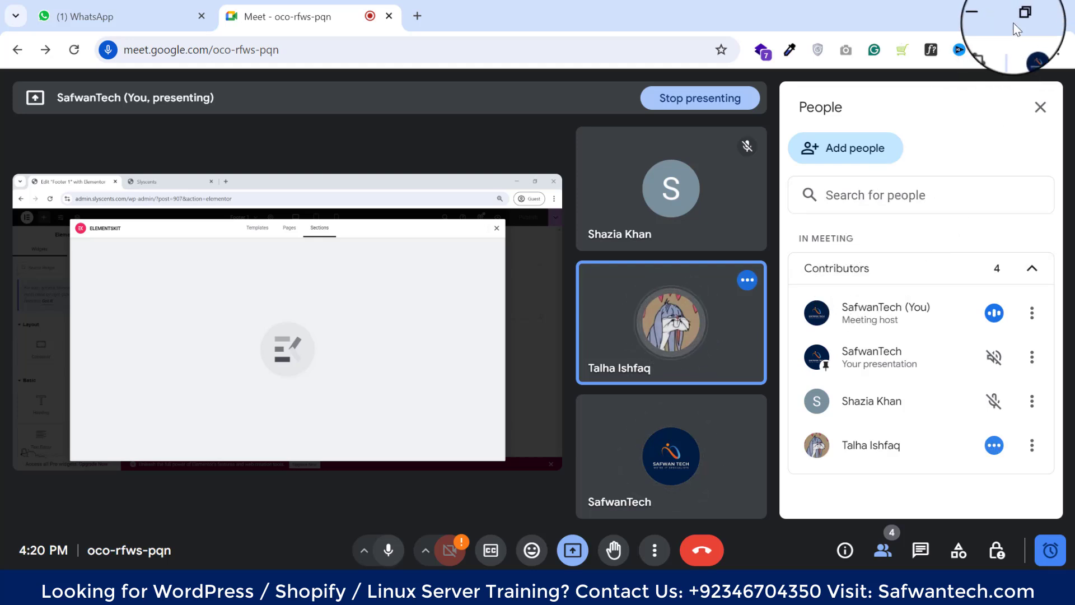
left_click(987, 11)
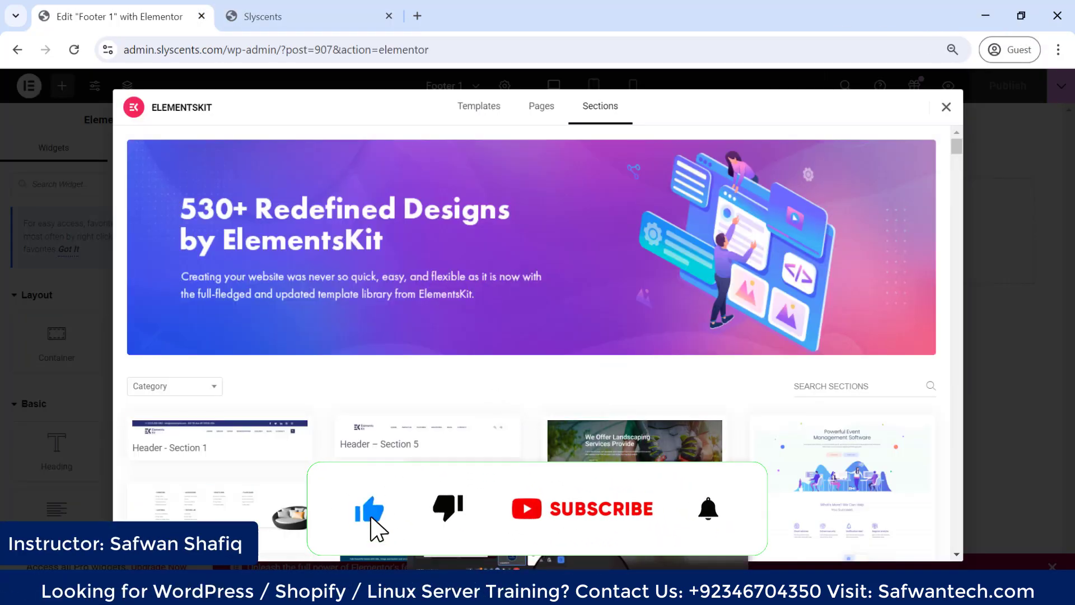
key("alt+Tab")
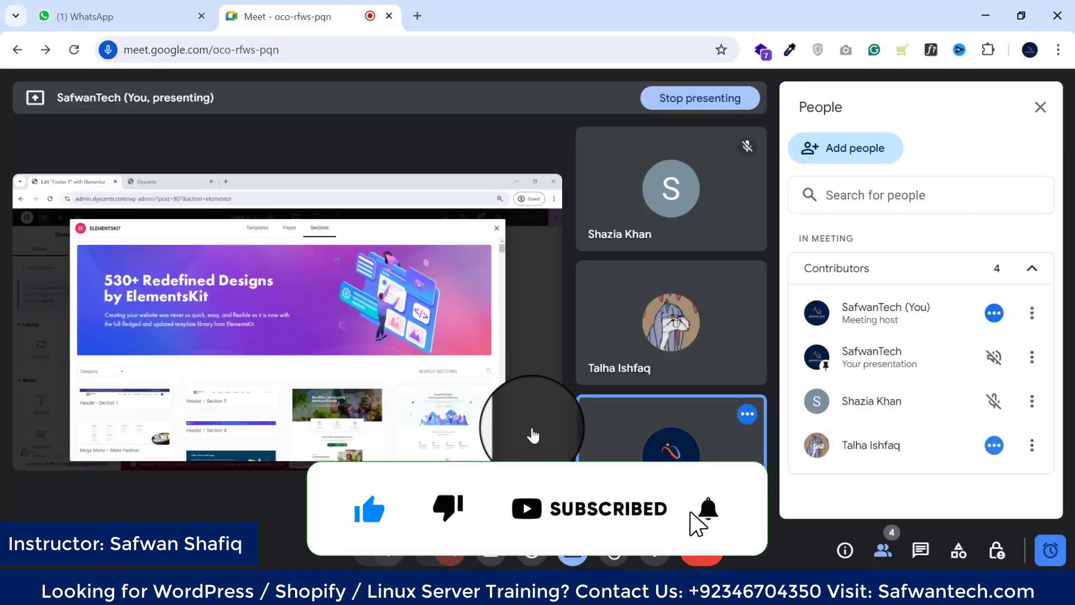
left_click(987, 5)
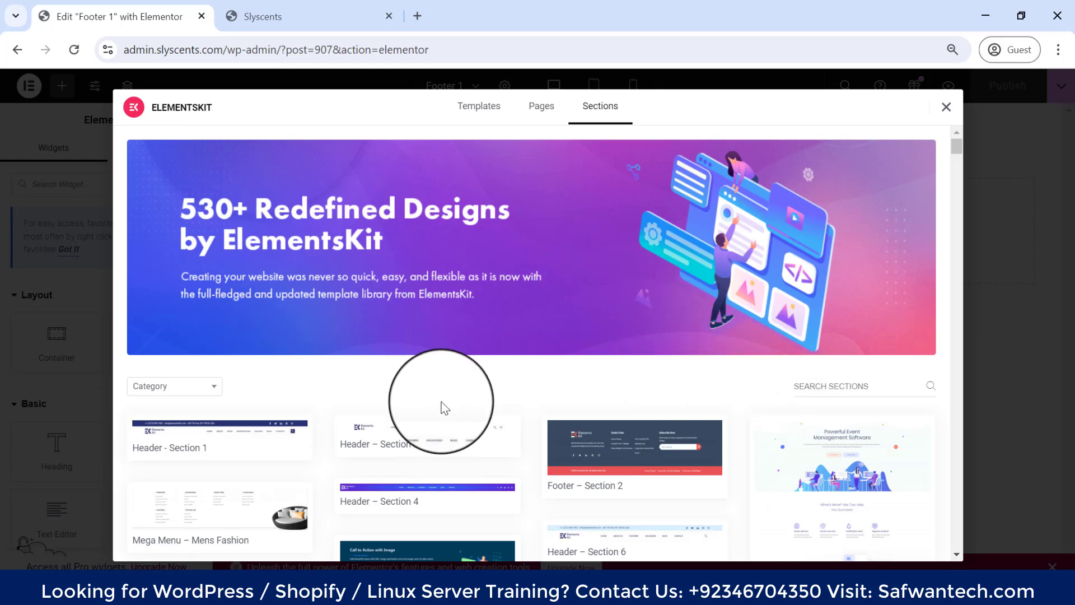
Step: Browse the ElementsKit section designs and examine the available header, footer, mega menu and content blocks
scroll(473, 367, "down", 4)
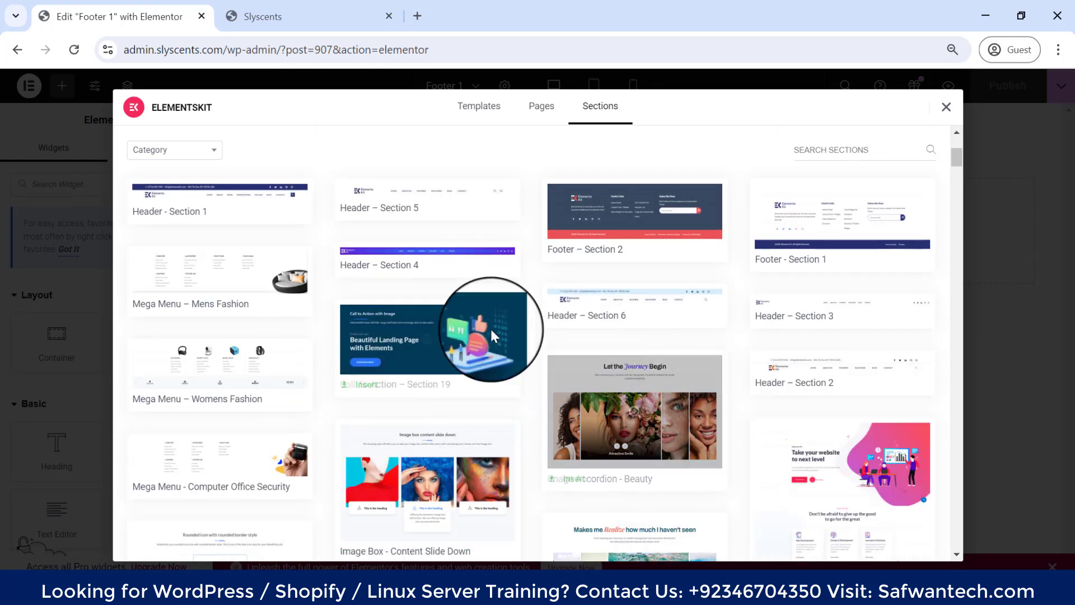
mouse_move(217, 217)
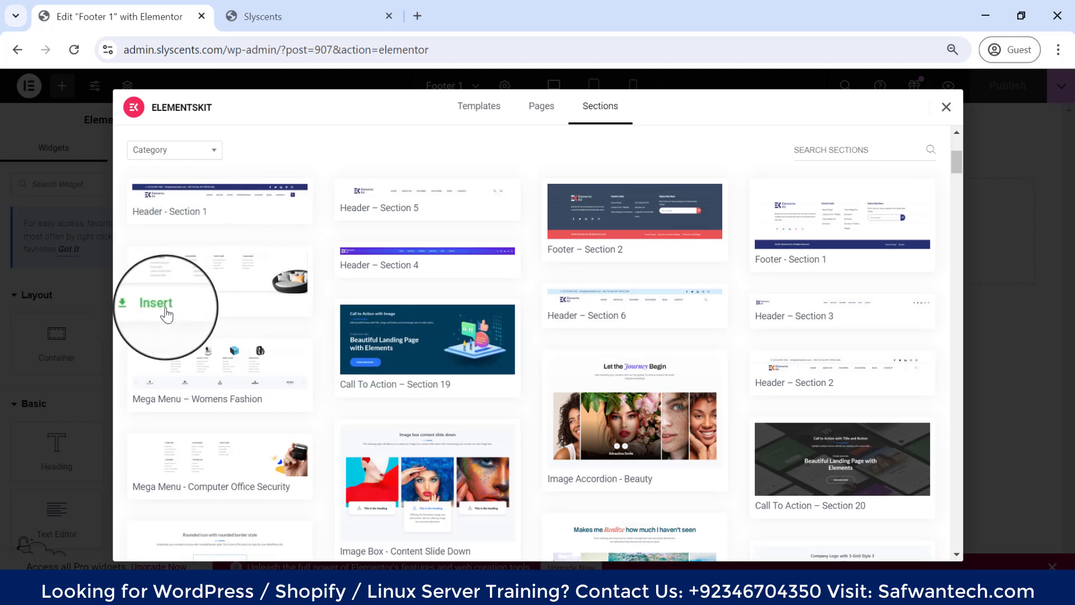
mouse_move(380, 266)
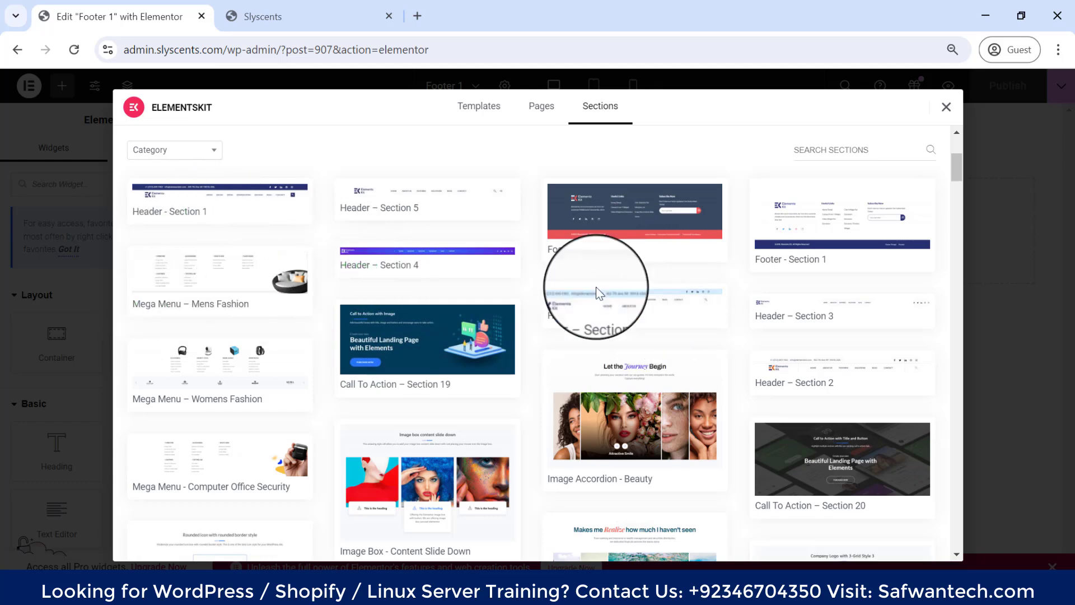
scroll(825, 302, "up", 4)
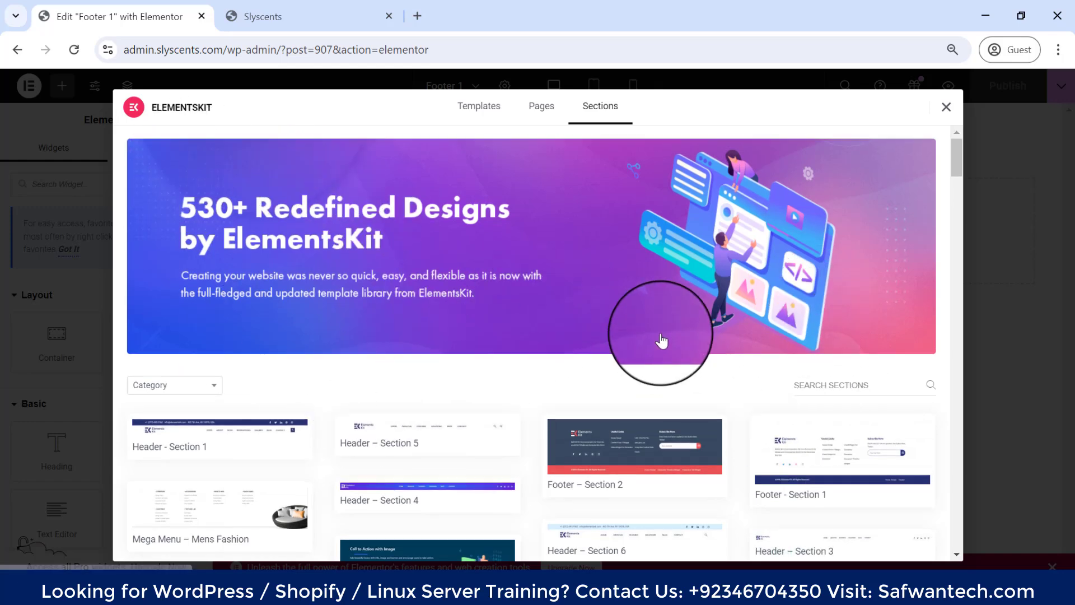
scroll(660, 338, "down", 4)
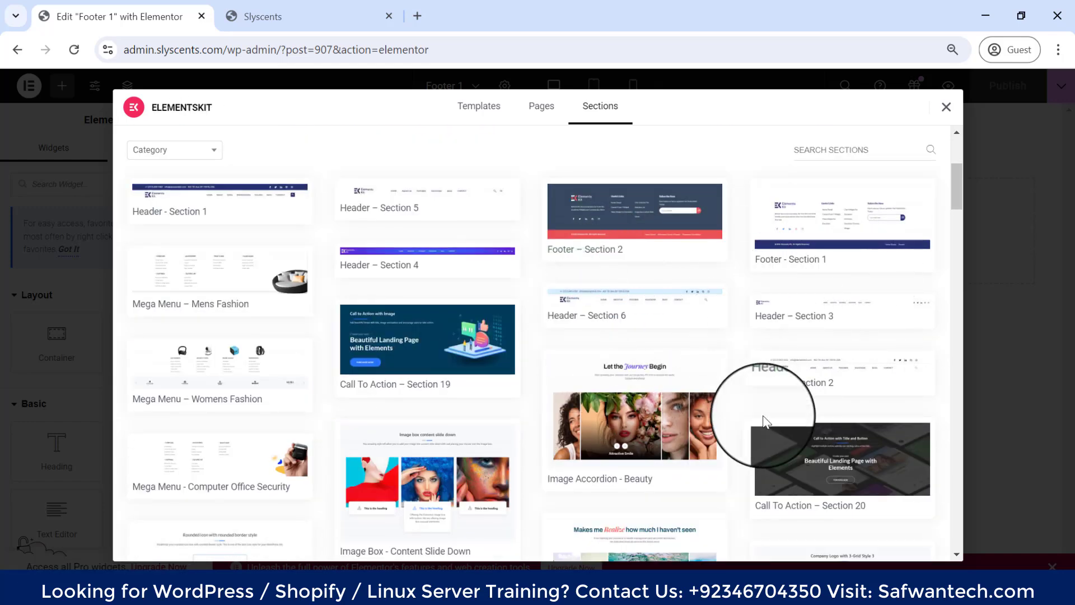
scroll(762, 419, "down", 3)
scroll(738, 387, "down", 4)
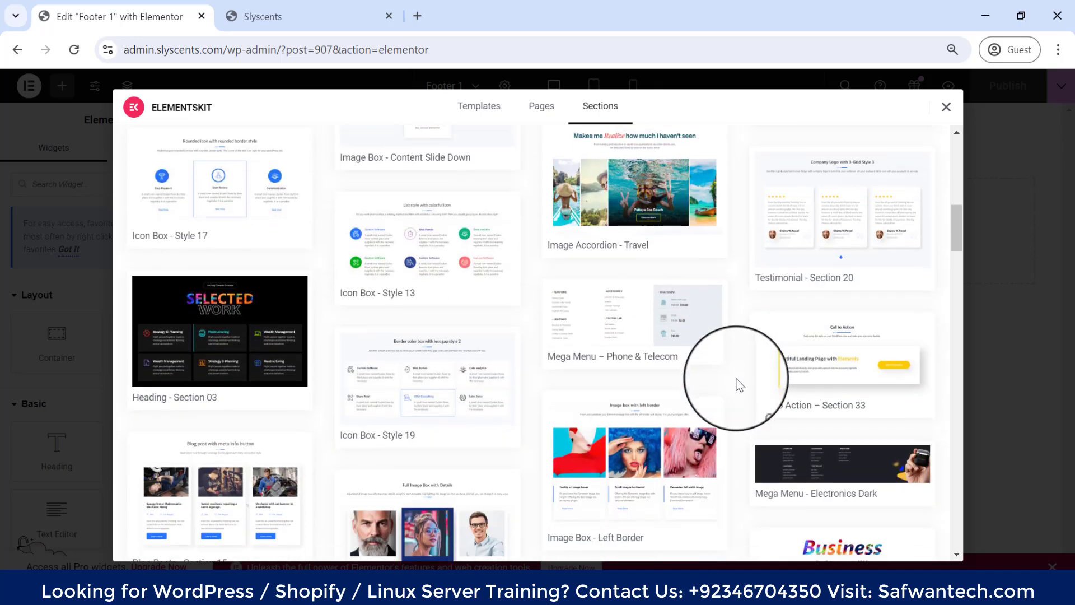
scroll(735, 394, "down", 2)
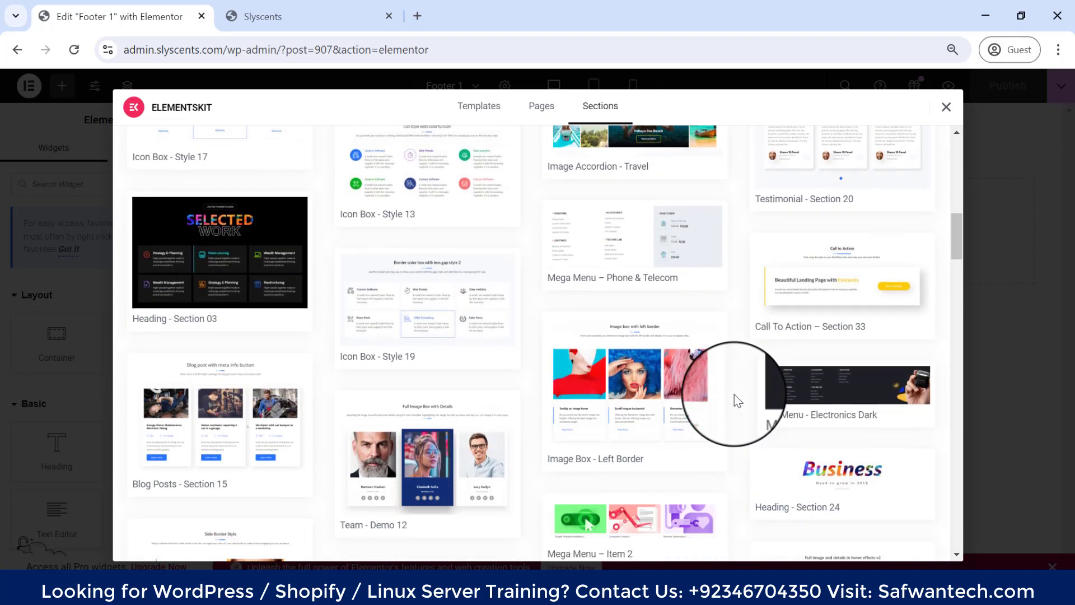
scroll(734, 395, "up", 5)
scroll(735, 395, "up", 7)
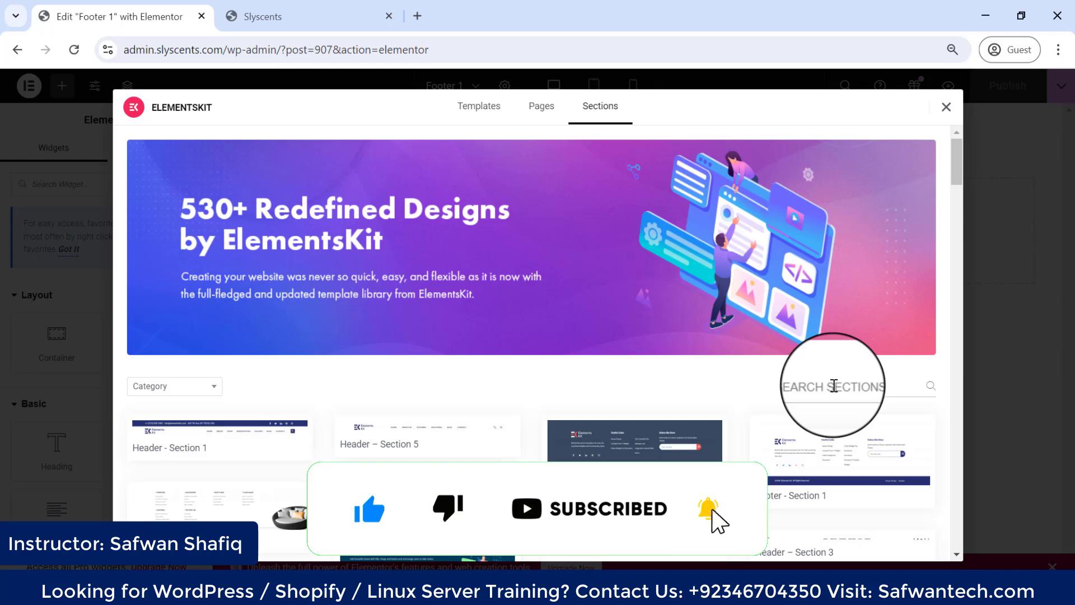
Step: Search the section library for "footer", preview Footer - Section 1 and insert it into the template
type("footer")
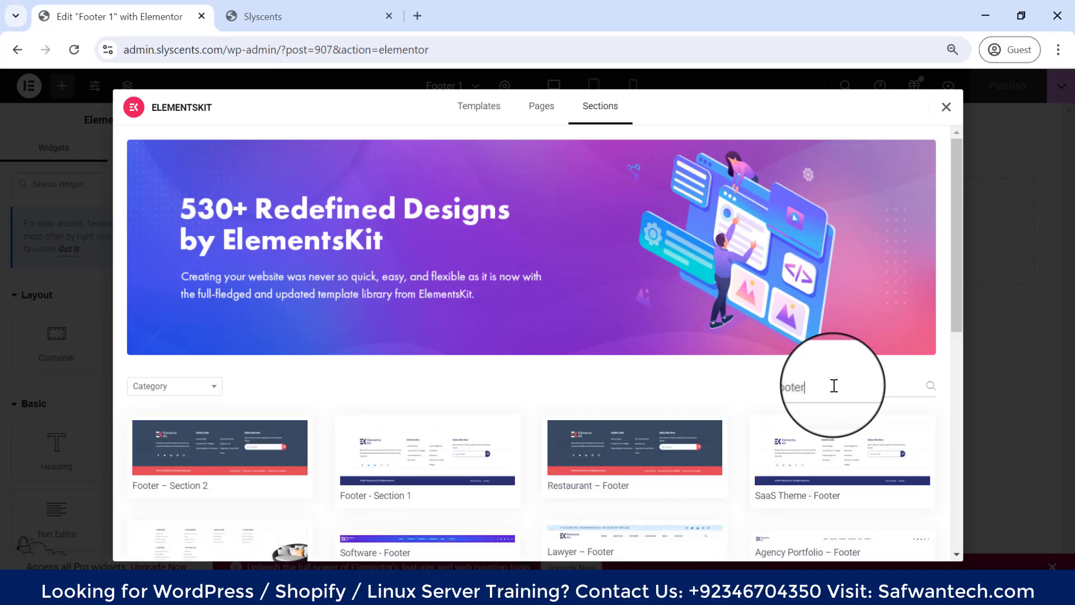
scroll(683, 396, "down", 3)
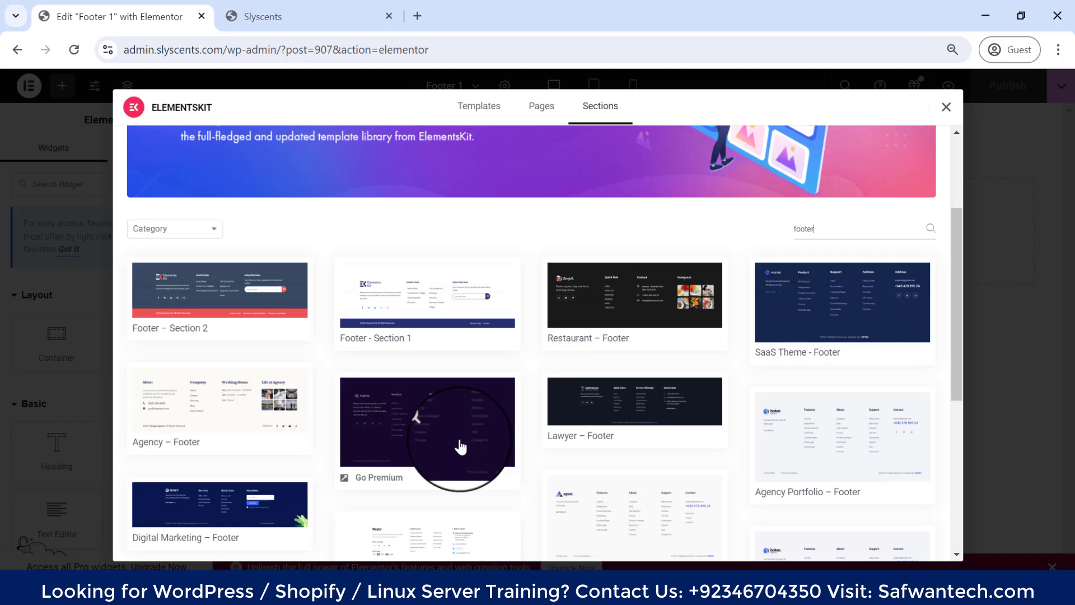
scroll(715, 443, "down", 3)
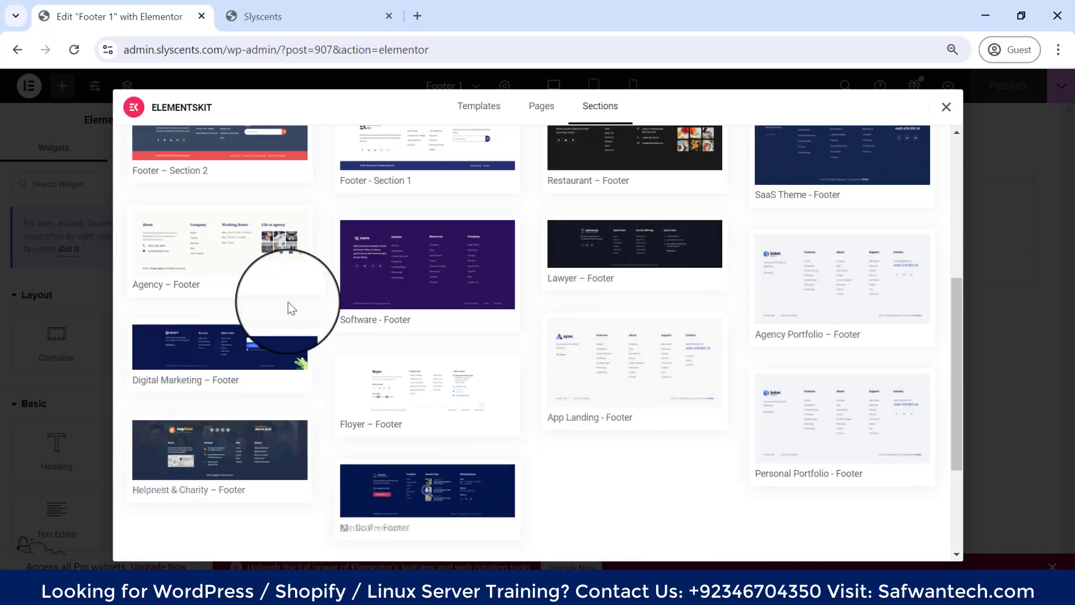
scroll(611, 412, "up", 6)
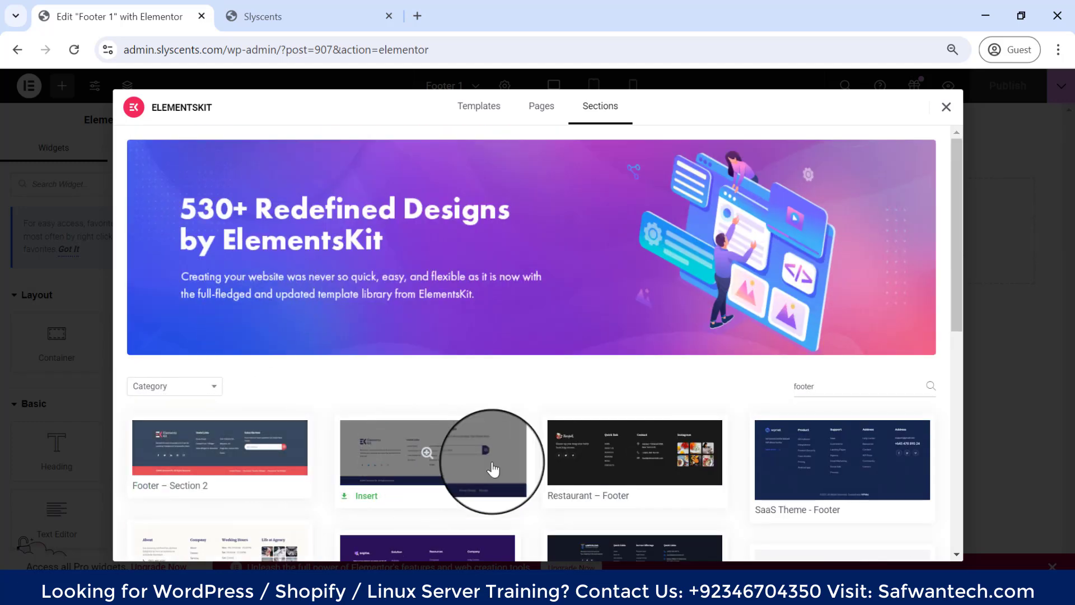
left_click(398, 470)
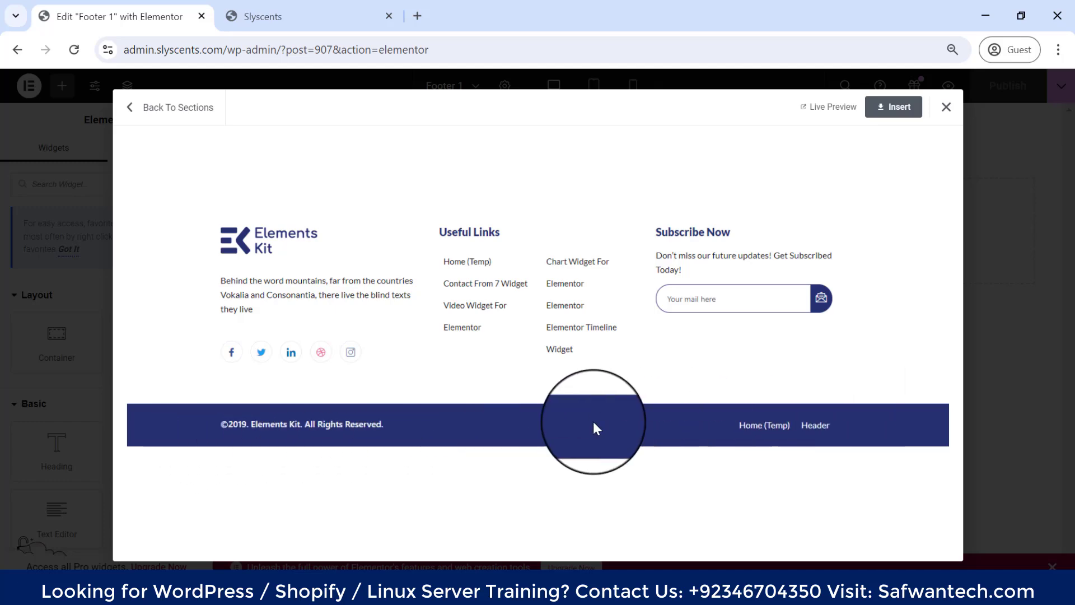
left_click(892, 107)
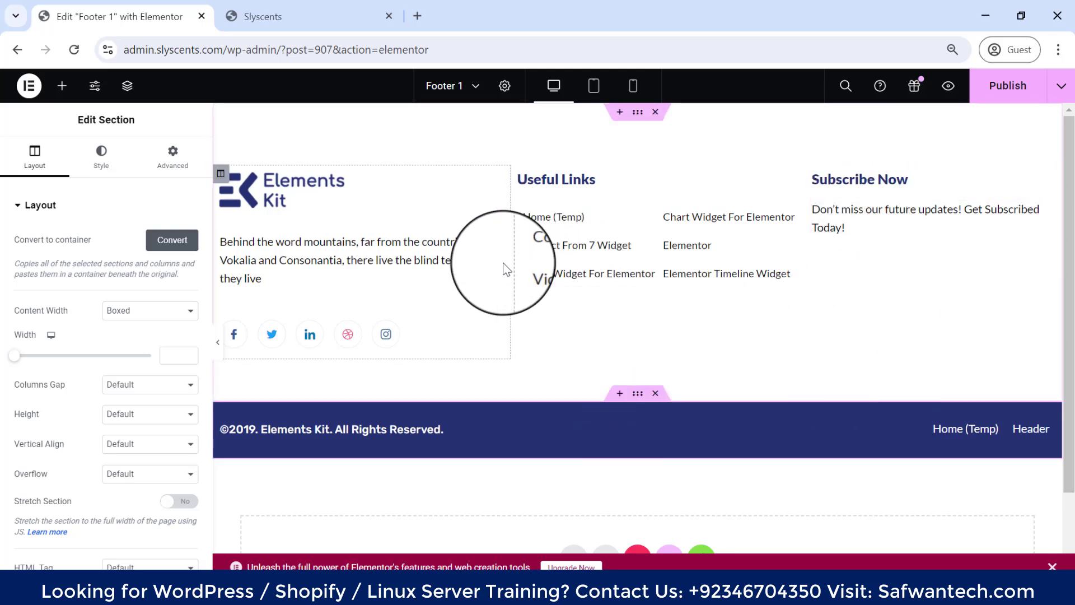
Step: Examine the logo image's content settings and the content and style settings of the description text below it
left_click(421, 255)
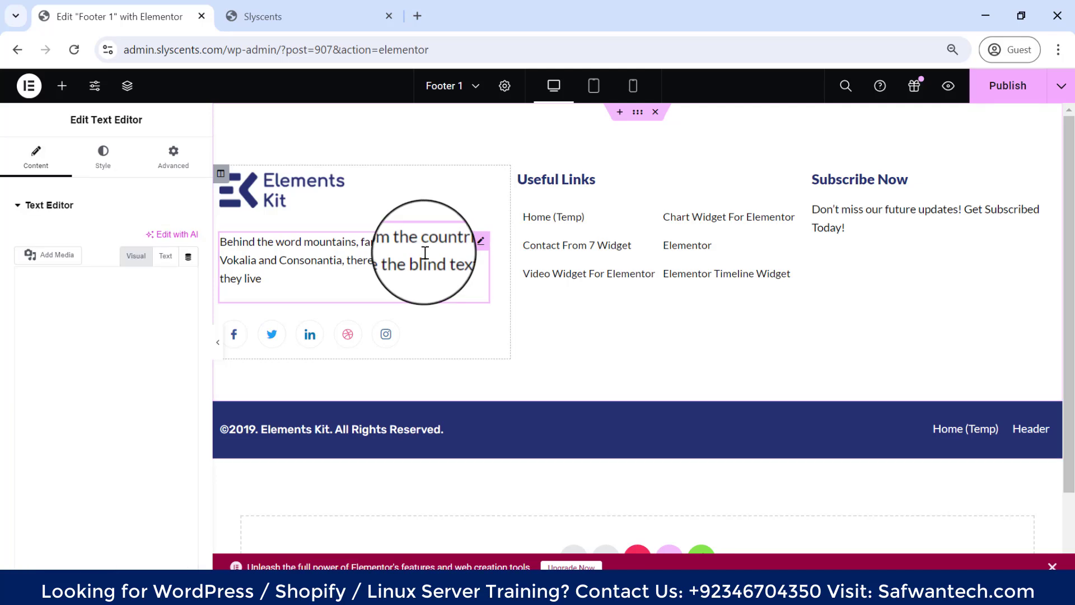
left_click(340, 211)
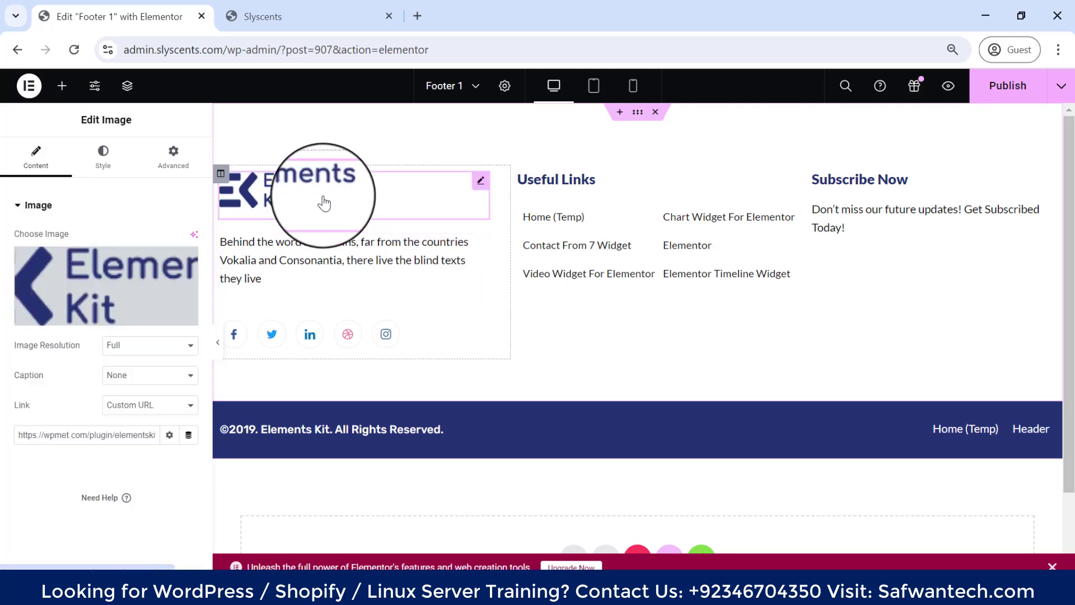
left_click(335, 247)
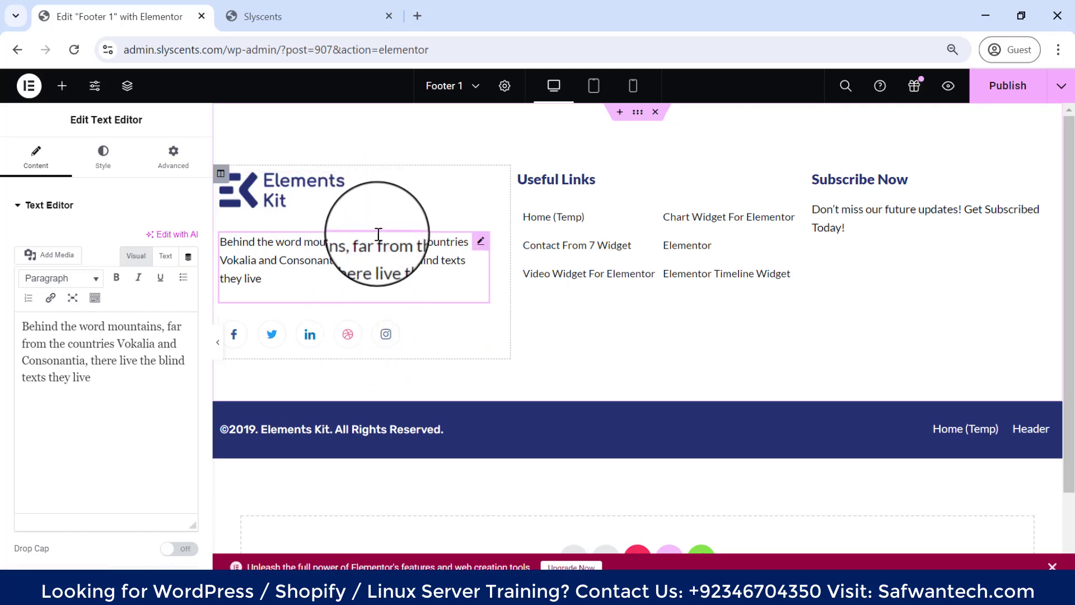
left_click(369, 184)
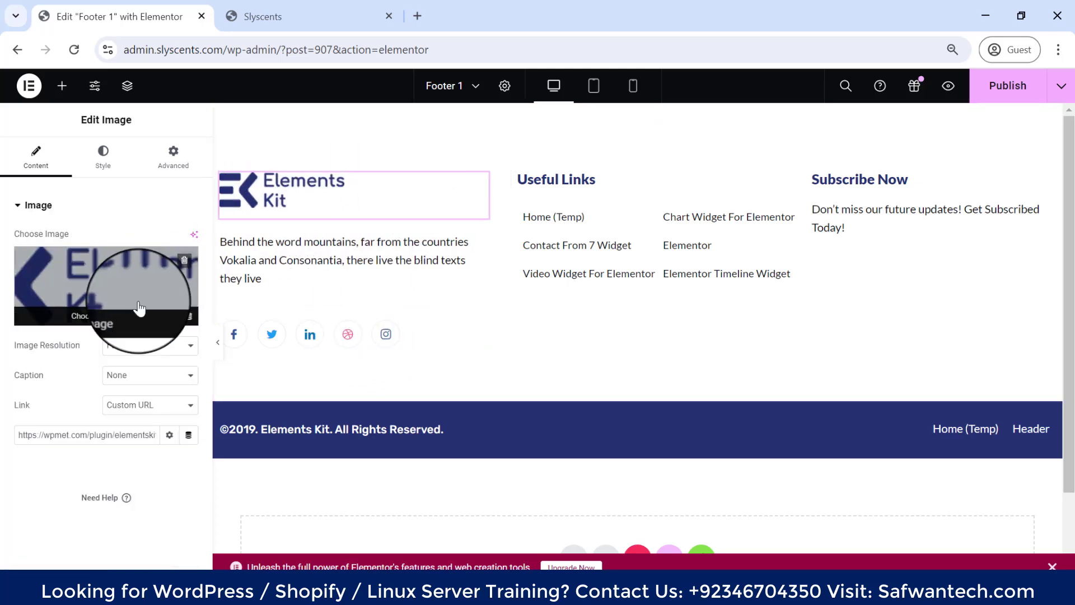
left_click(296, 260)
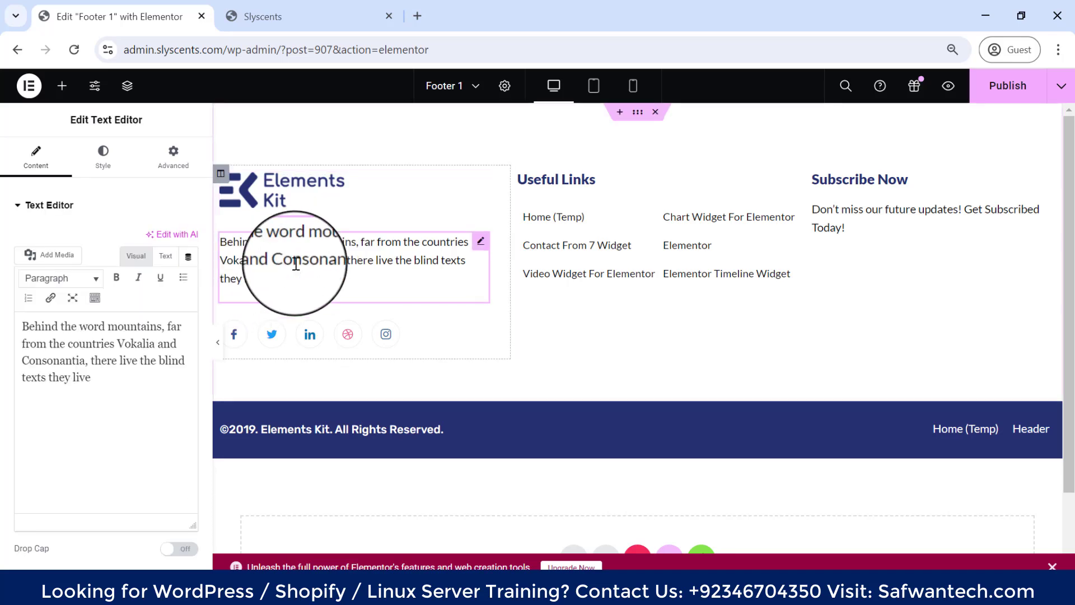
left_click_drag(91, 377, 24, 343)
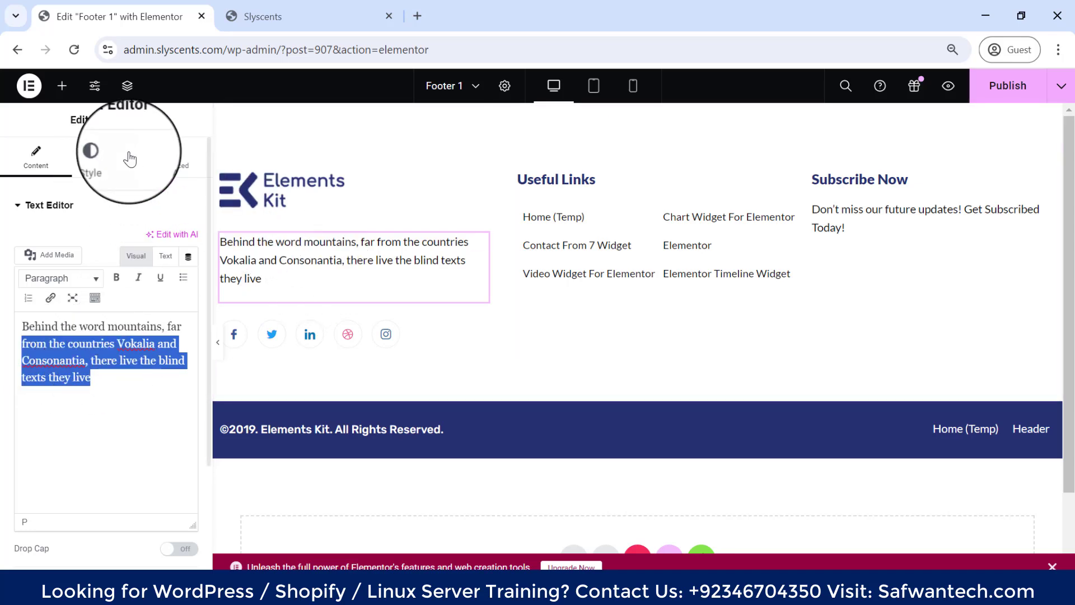
left_click(100, 158)
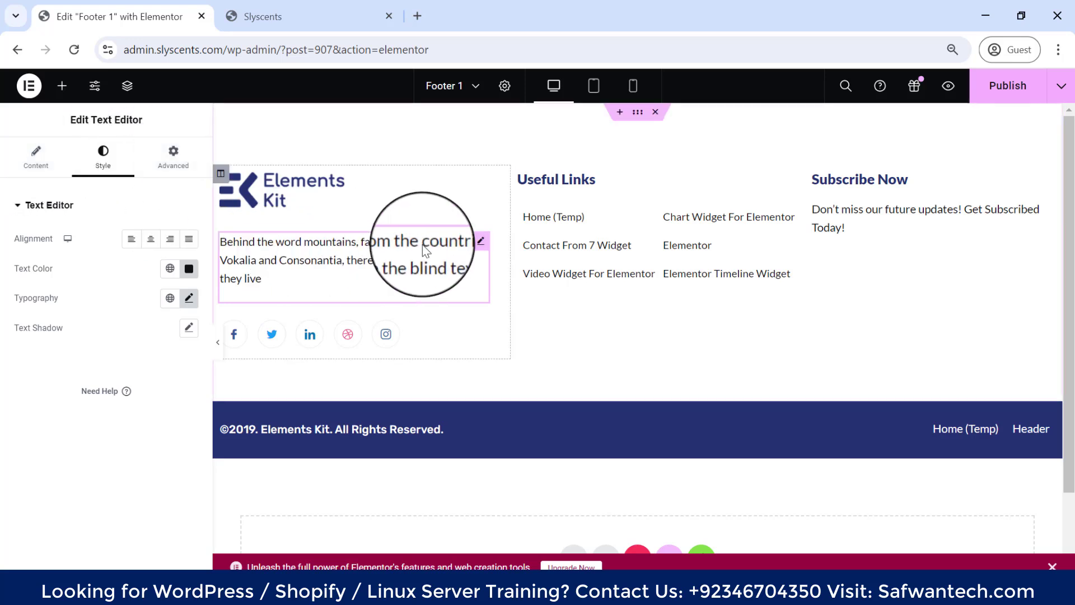
left_click(37, 162)
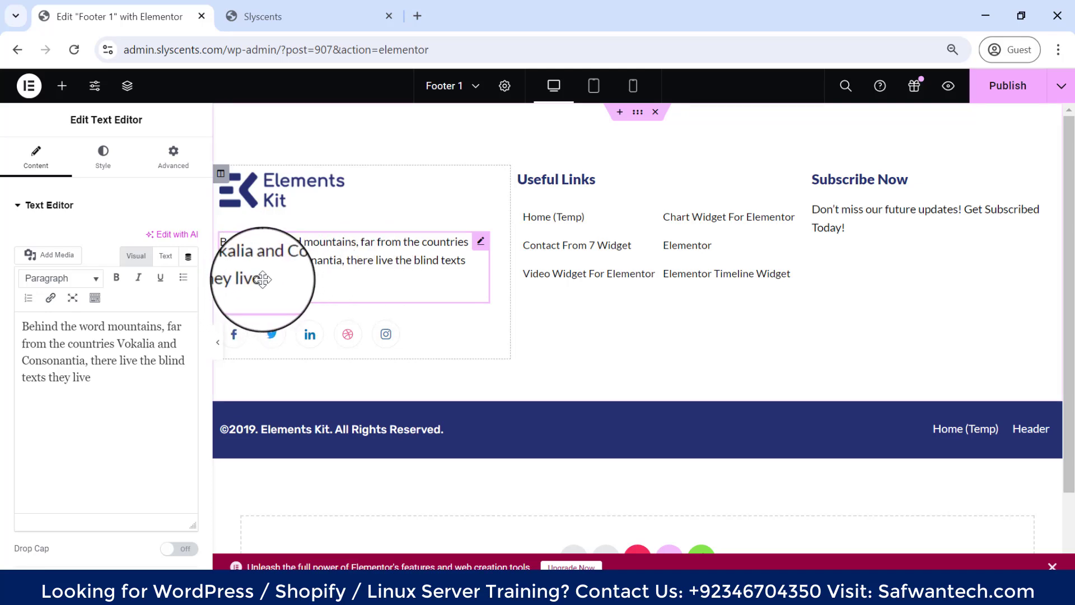
left_click_drag(263, 280, 243, 269)
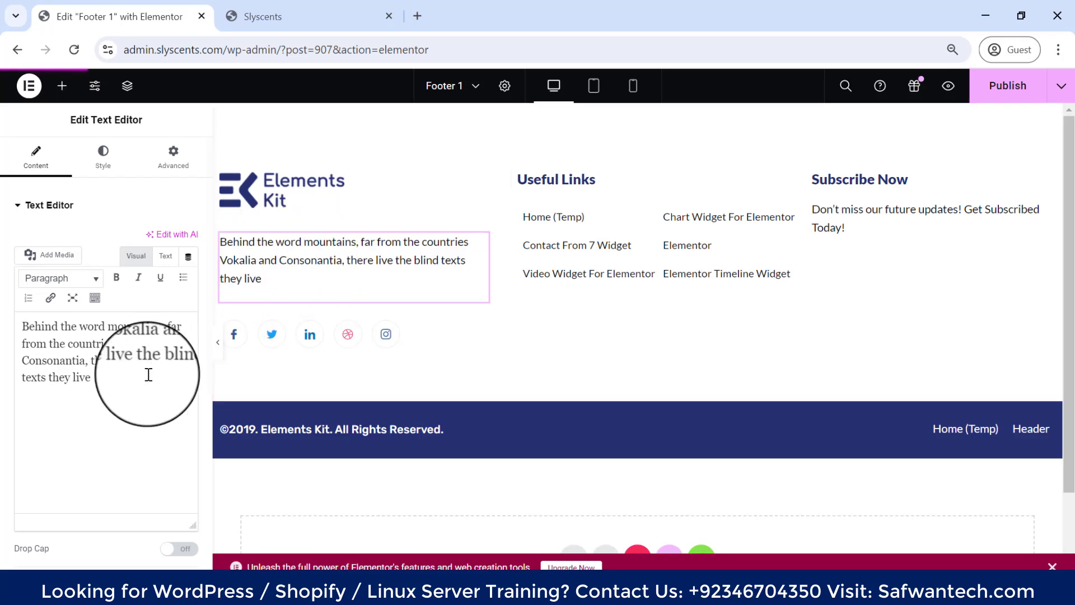
left_click(118, 393)
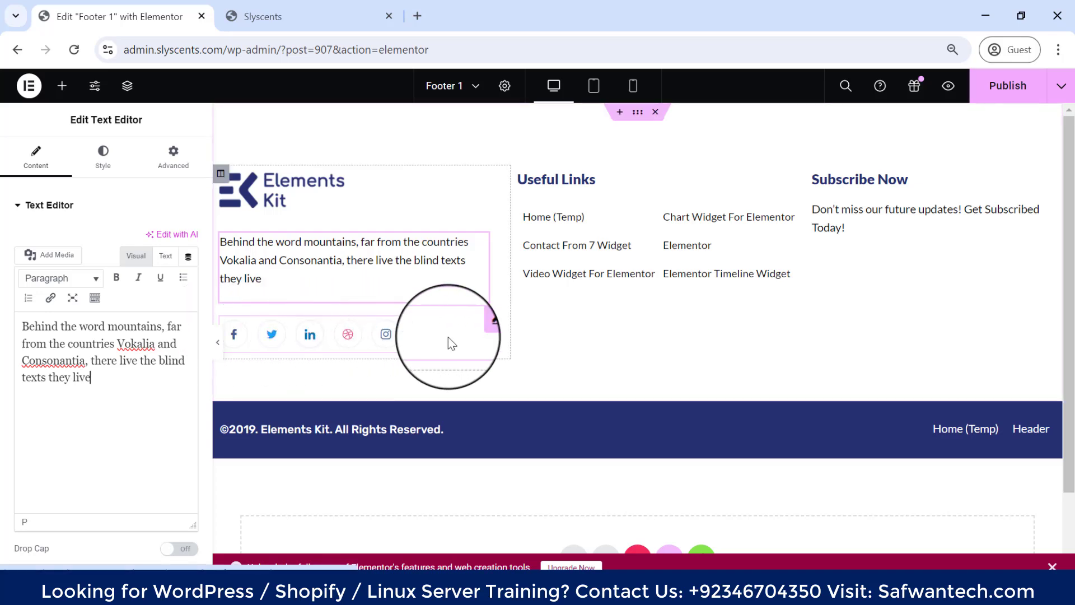
Step: Examine the social icons' content settings, including the Facebook item's icon, label, link and colour options
left_click(477, 335)
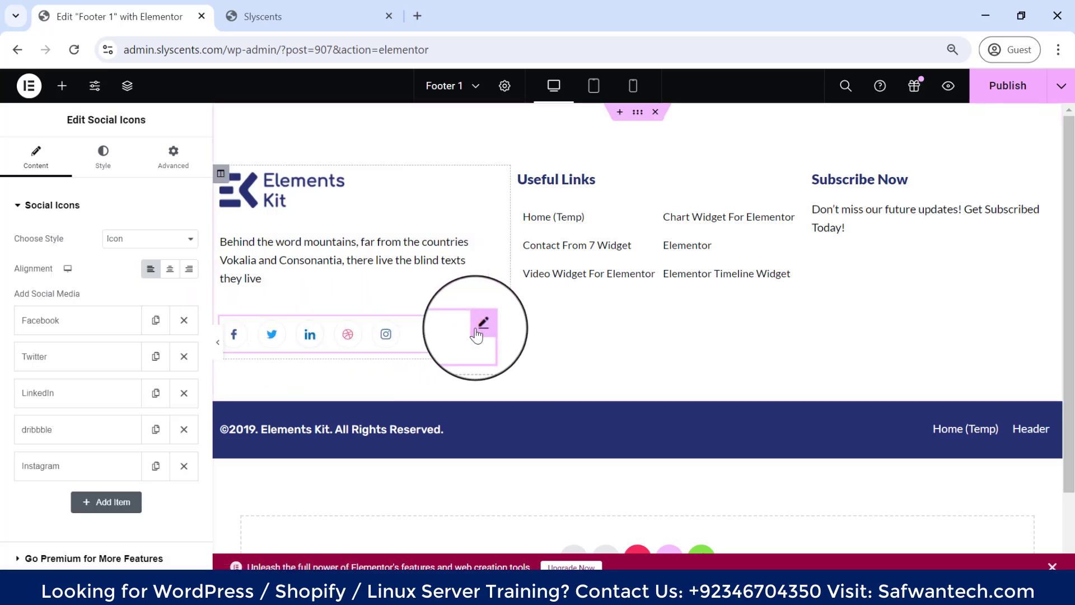
left_click(46, 328)
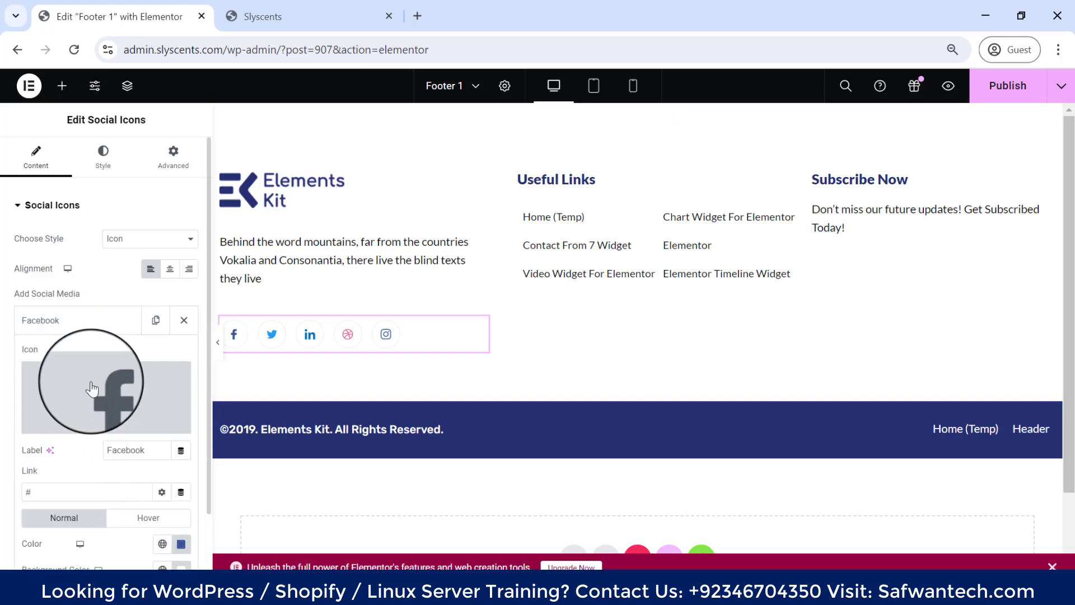
scroll(96, 385, "down", 2)
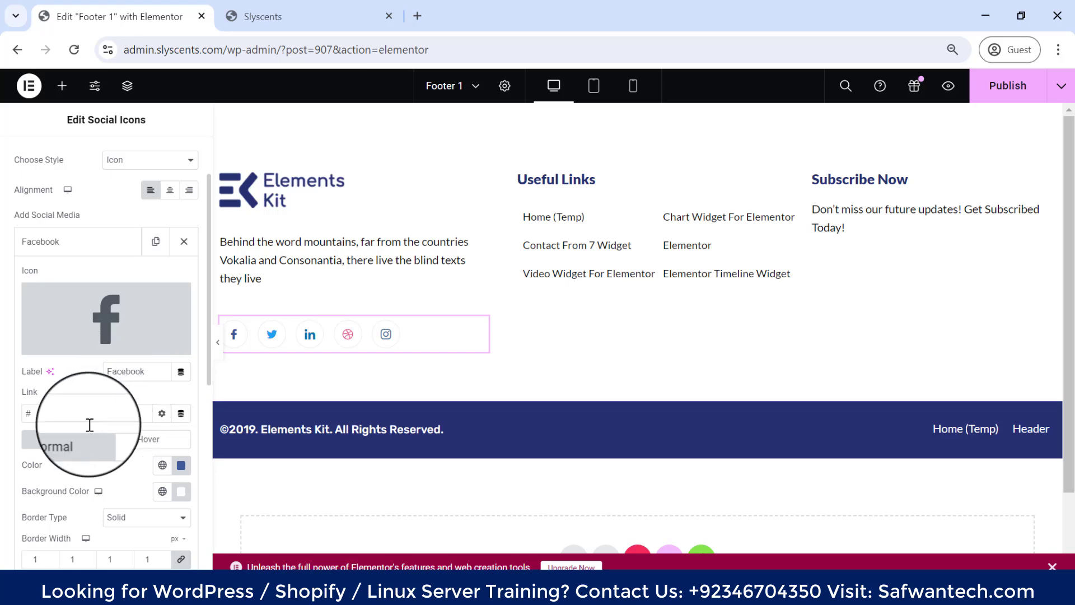
left_click(47, 418)
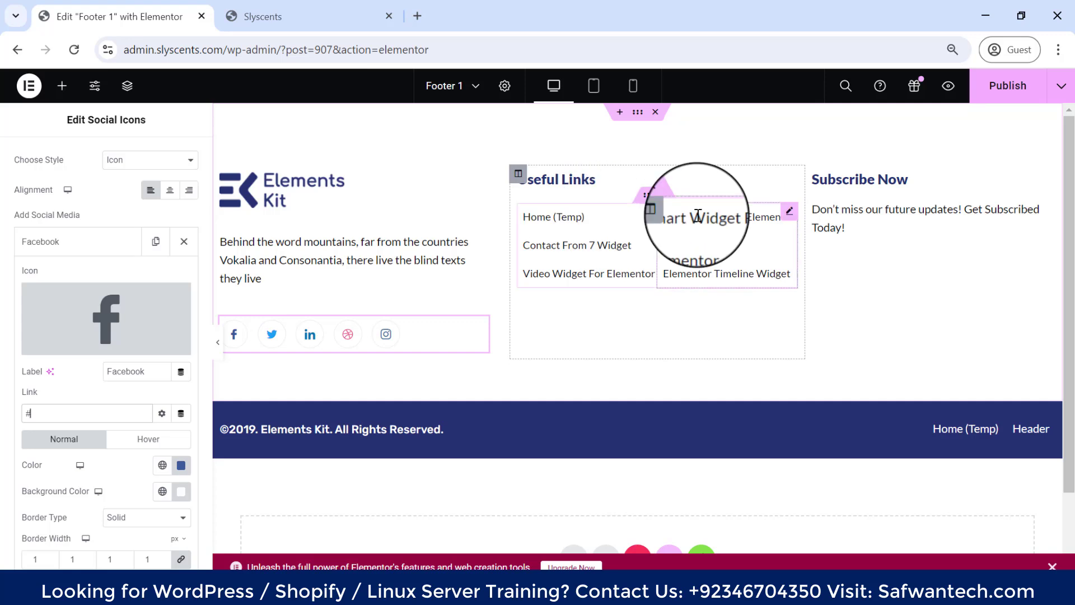
Step: Examine the Useful Links heading's title and the text, icon and page link settings of the first two page list items below it
left_click(578, 175)
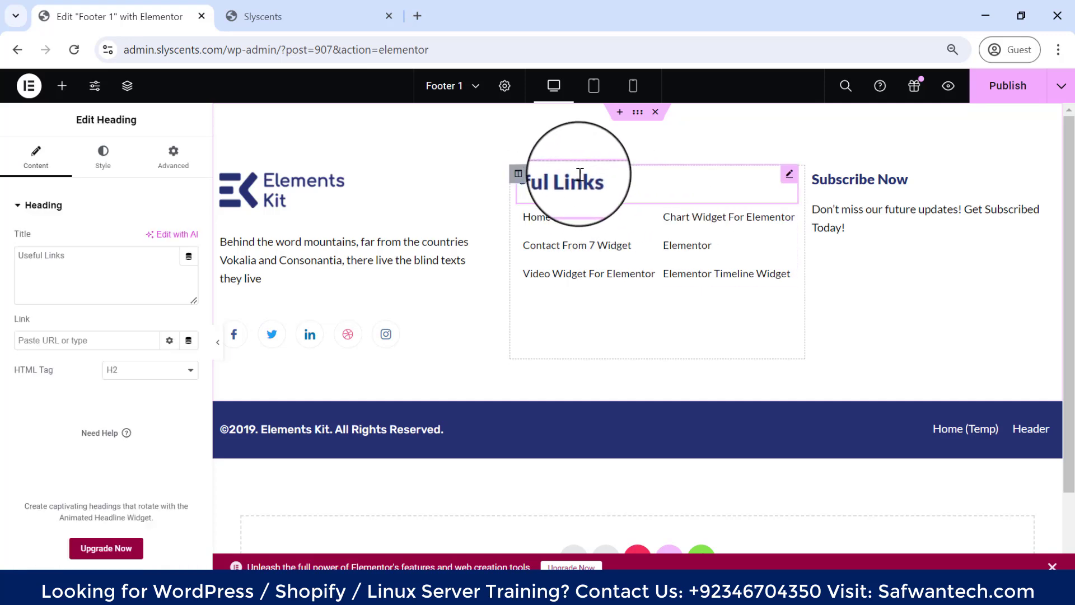
left_click(95, 265)
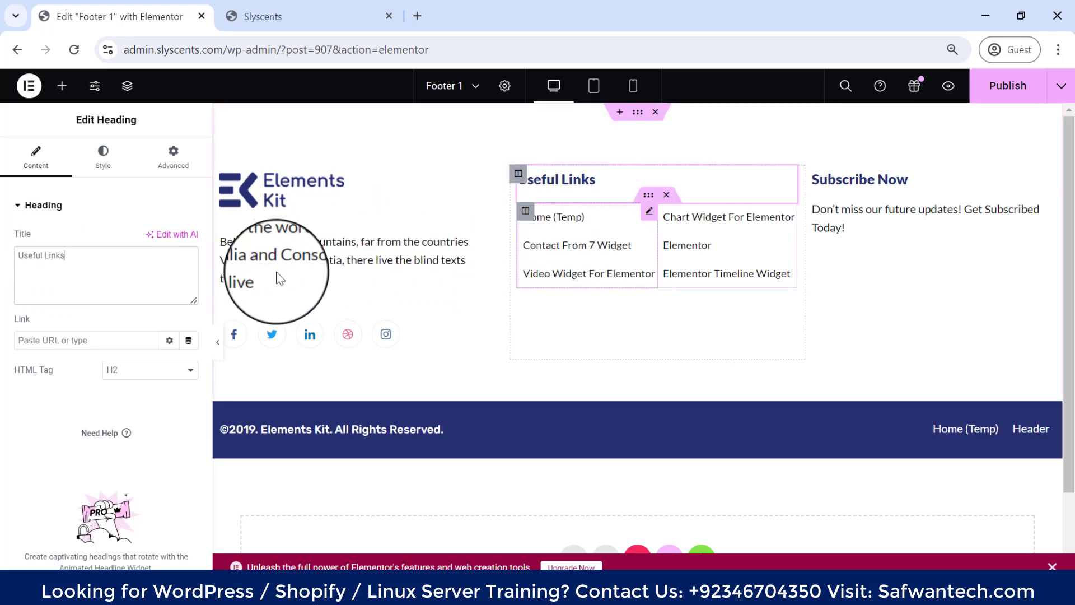
left_click(650, 215)
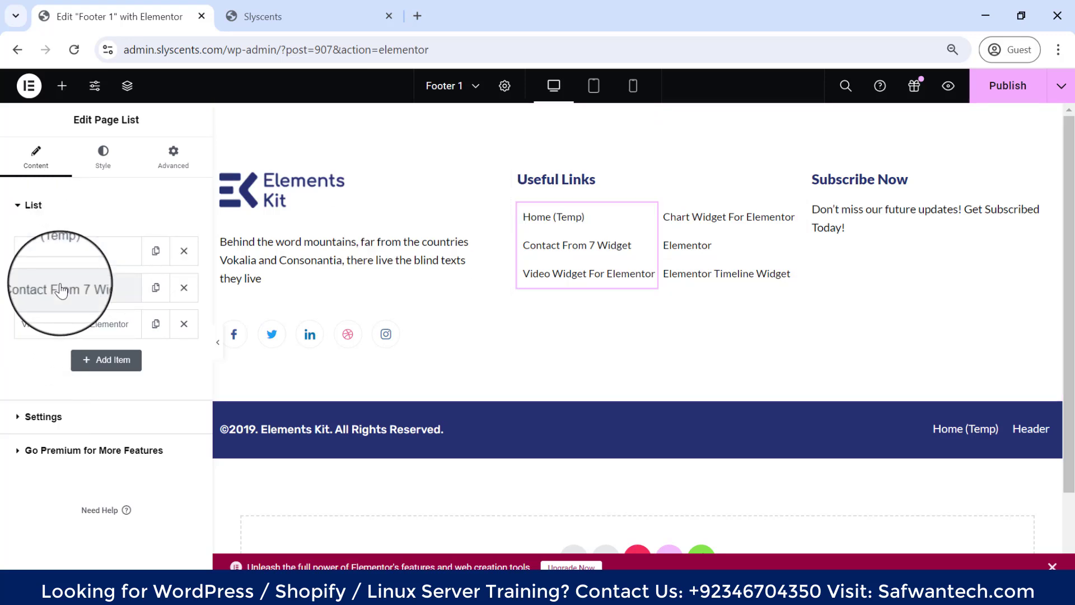
left_click(59, 255)
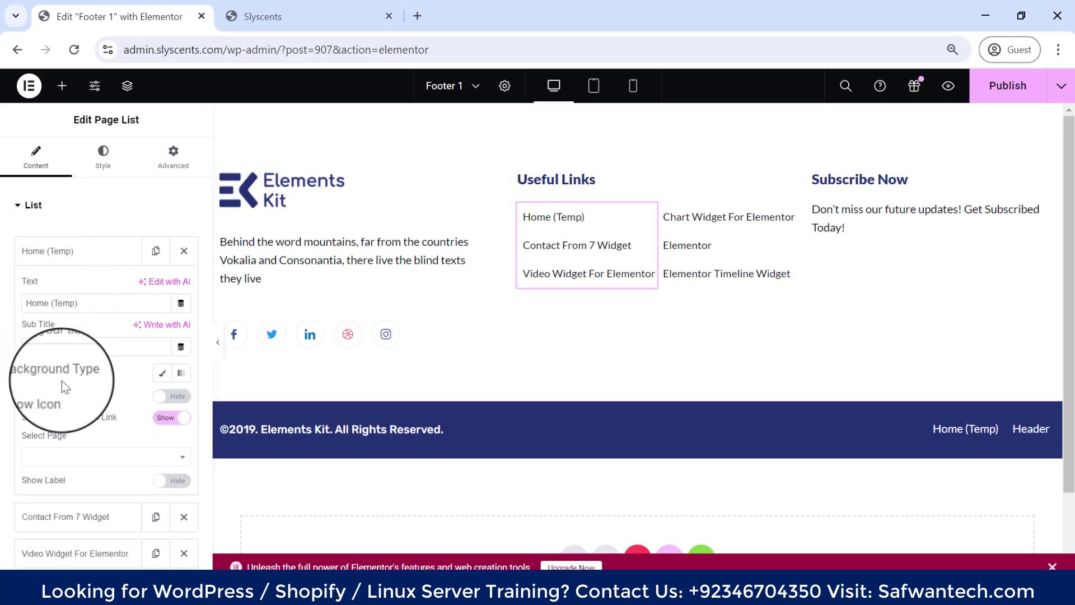
left_click(107, 256)
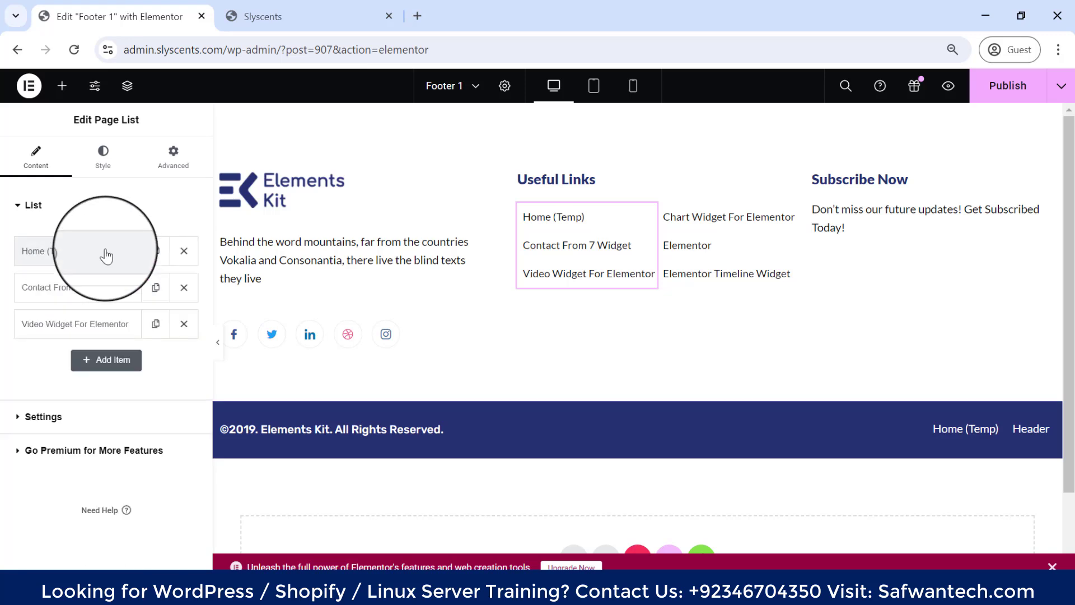
left_click(97, 288)
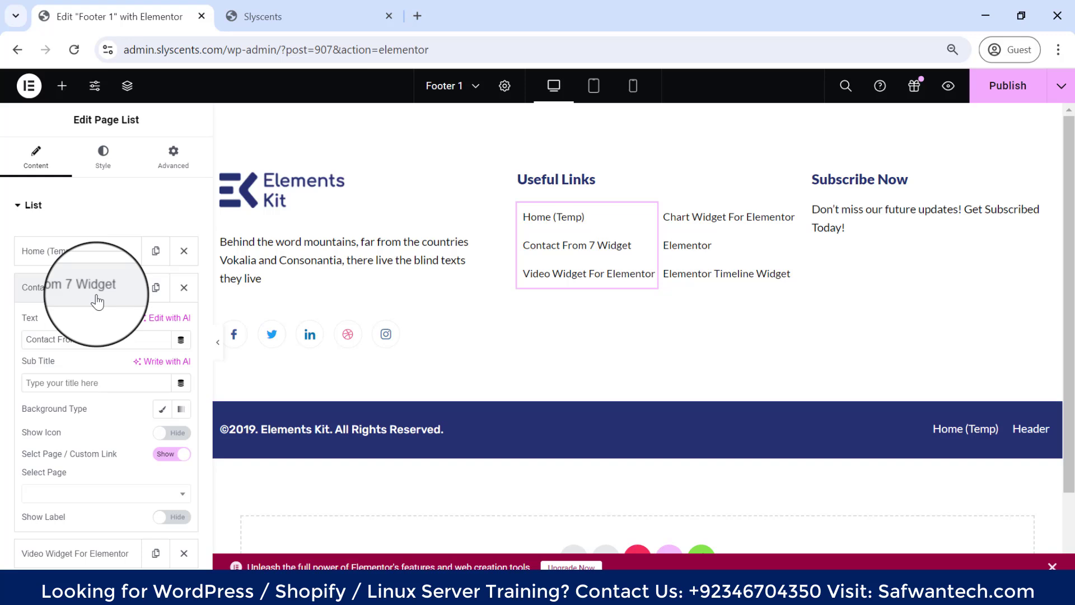
scroll(95, 306, "down", 2)
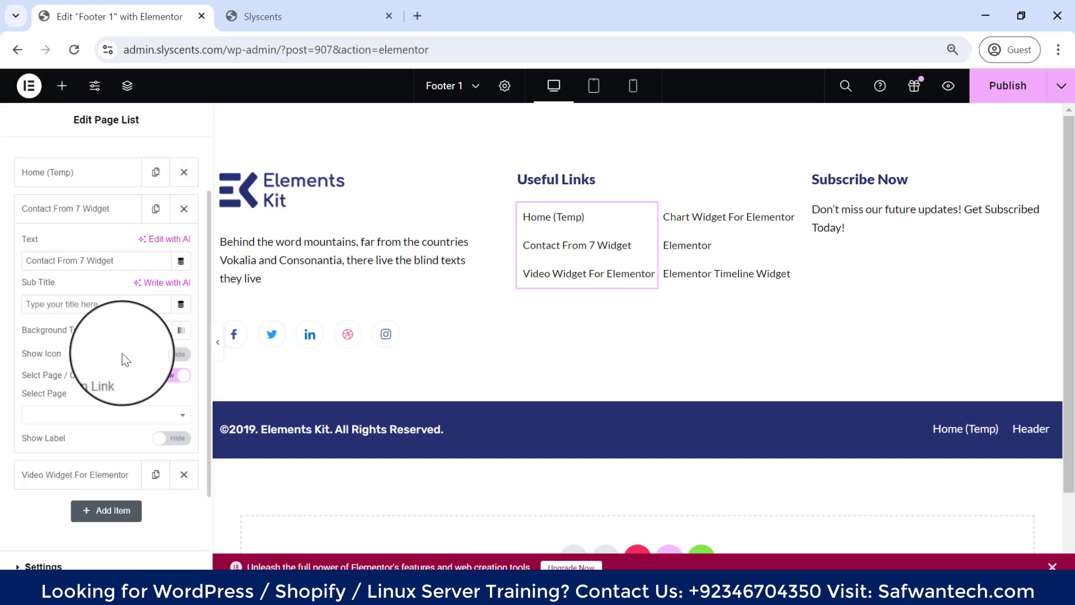
left_click(167, 353)
left_click(162, 354)
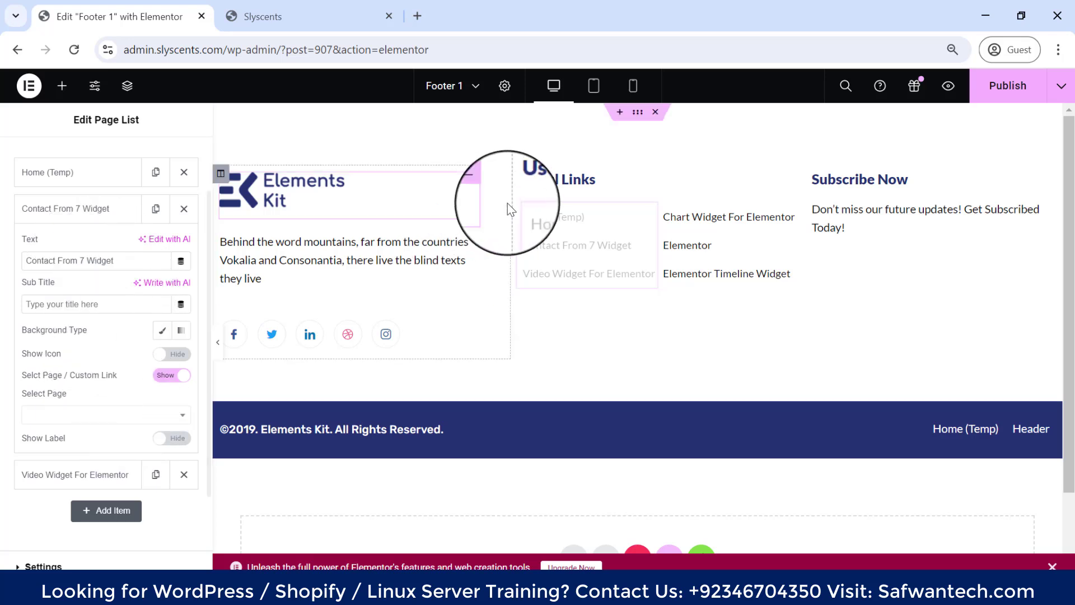
Step: Try to reposition the first page list in the Useful Links column and reopen its list settings
left_click_drag(641, 250, 570, 290)
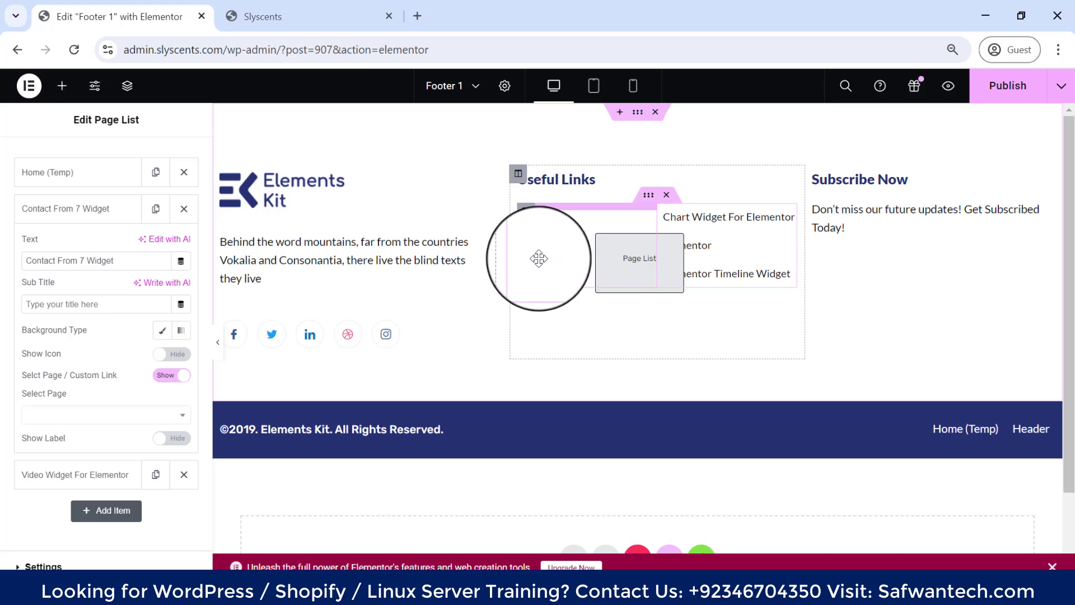
left_click_drag(538, 258, 355, 301)
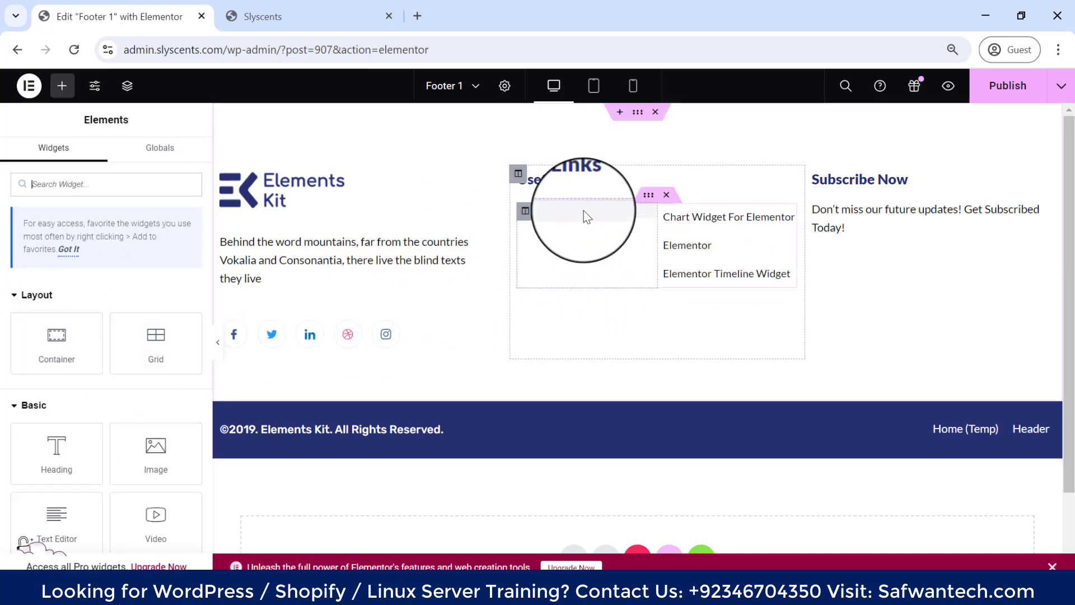
left_click(621, 243)
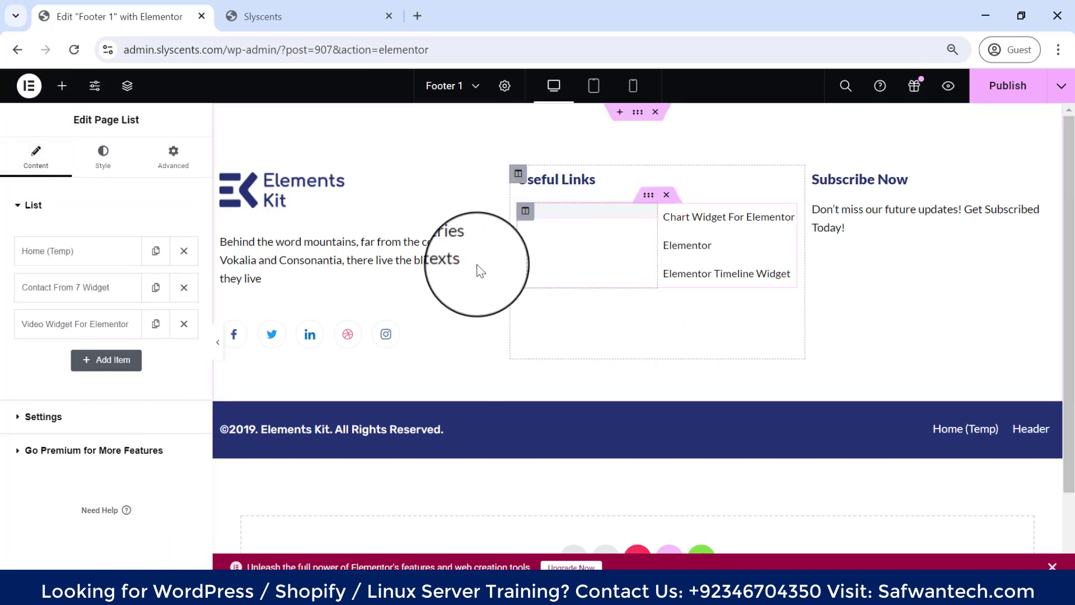
Step: View the Video Widget For Elementor list item's settings, then duplicate that item and delete the copy
left_click(89, 325)
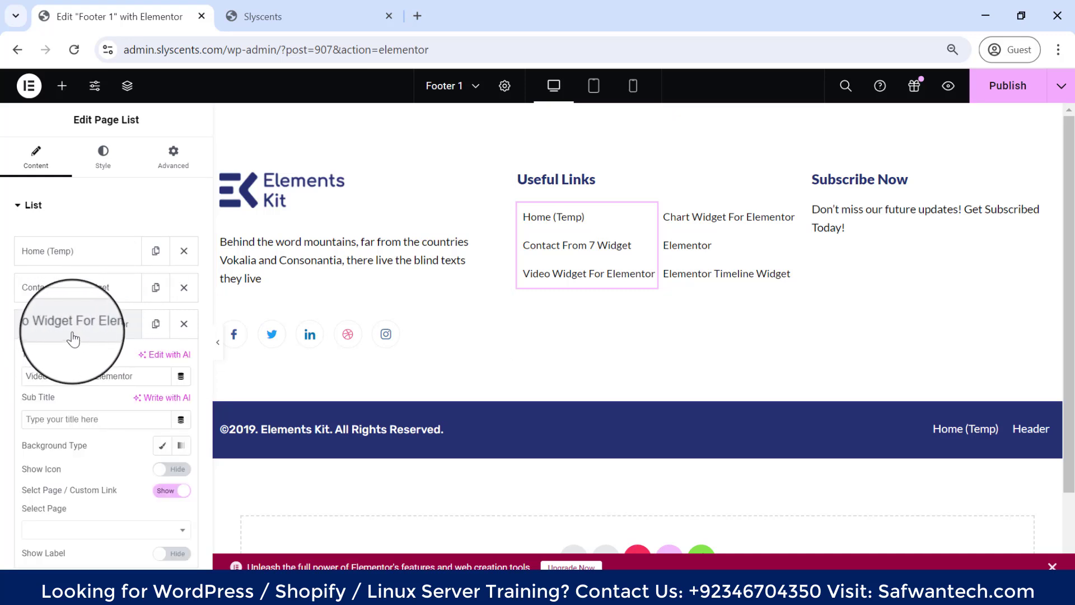
left_click(104, 333)
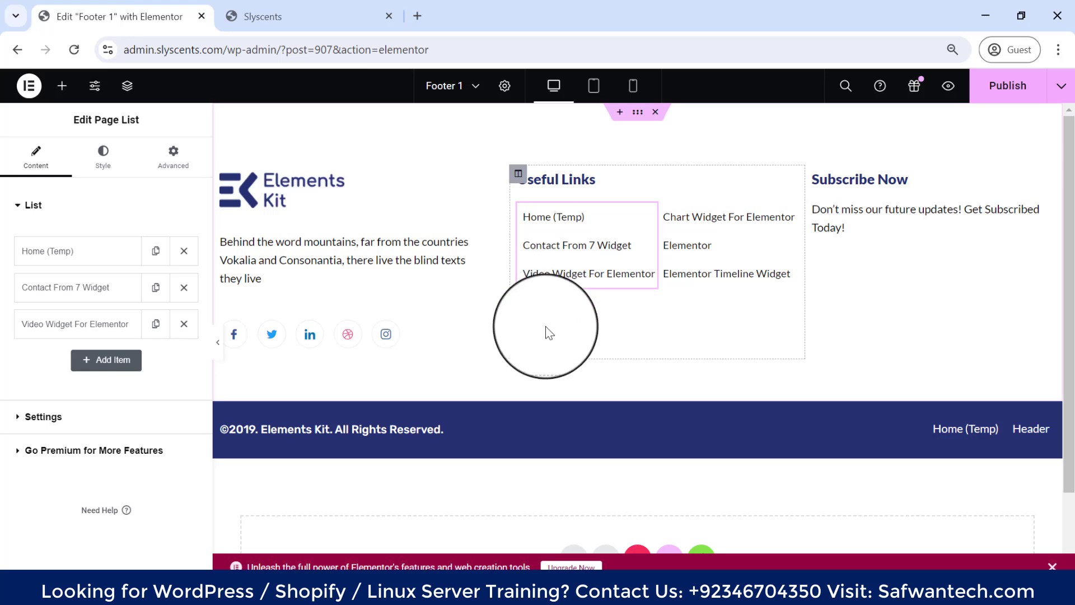
left_click(157, 332)
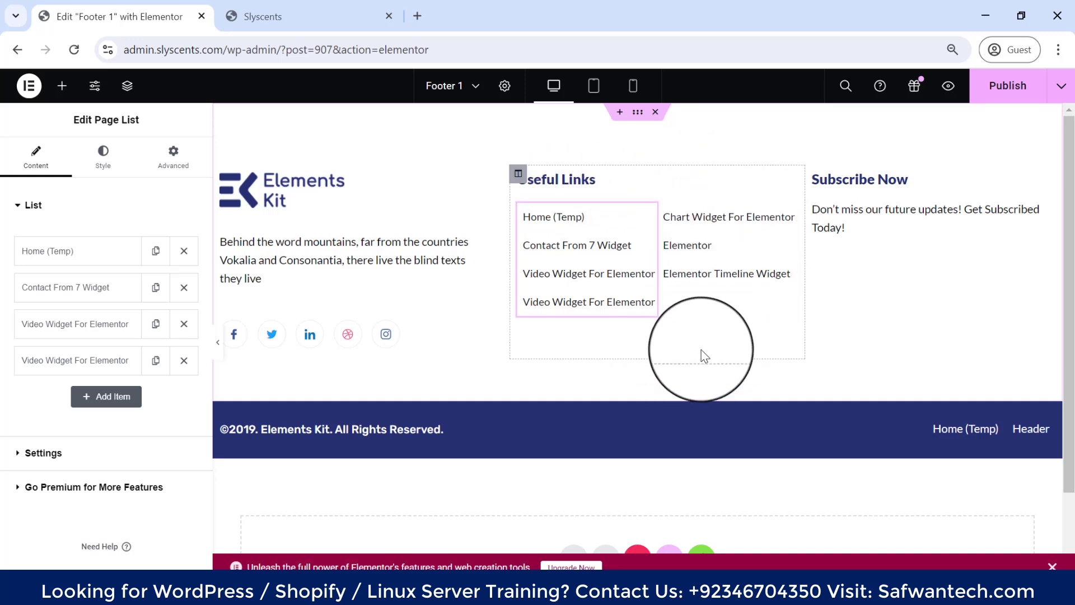
left_click(183, 360)
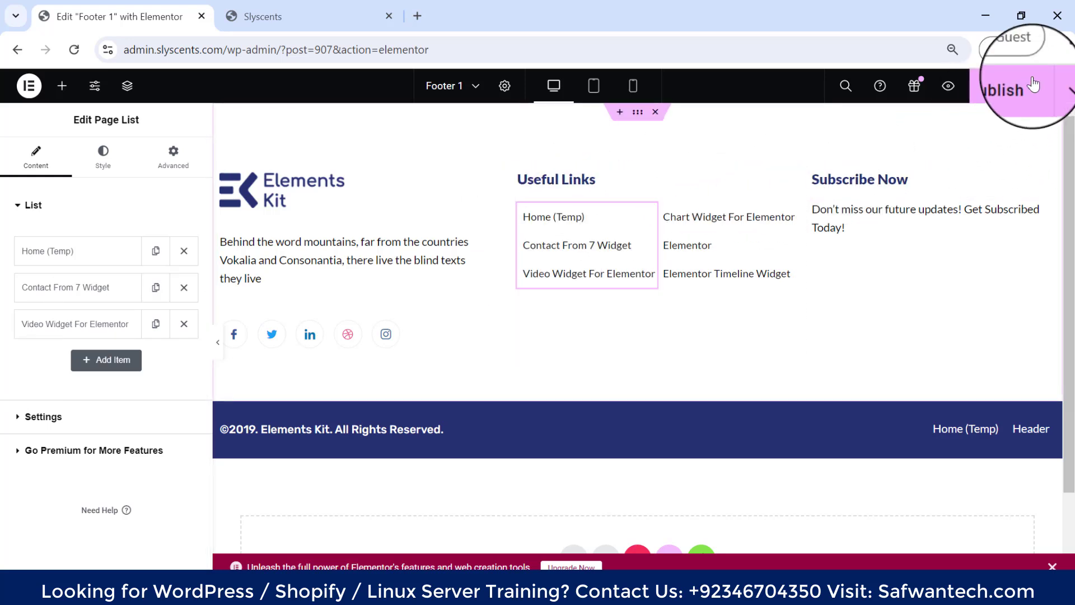
Step: Publish the footer template and set the content width of its upper section to Full Width
left_click(995, 100)
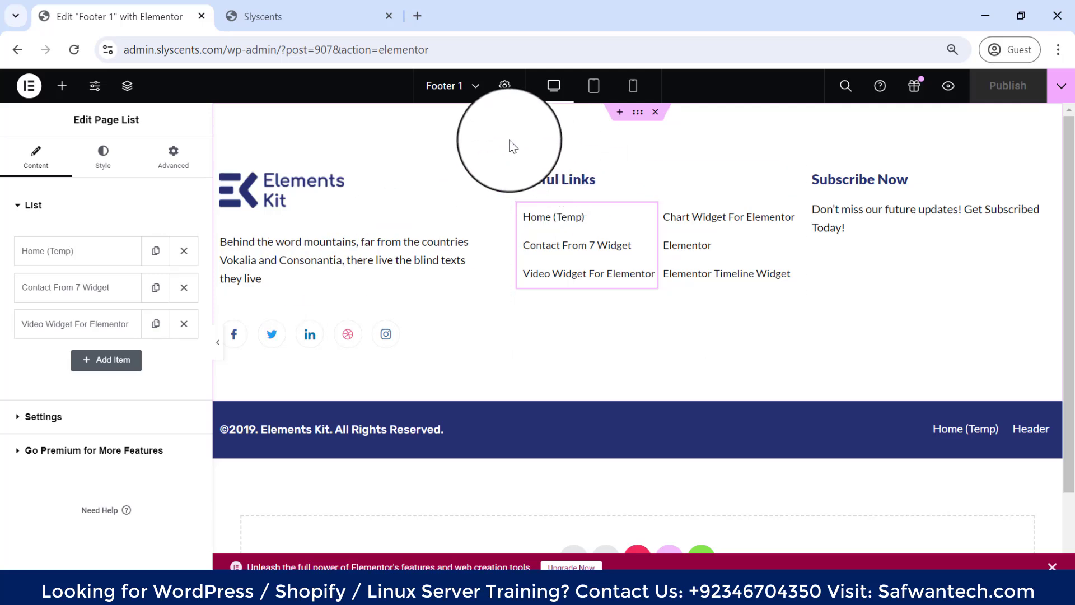
left_click(639, 116)
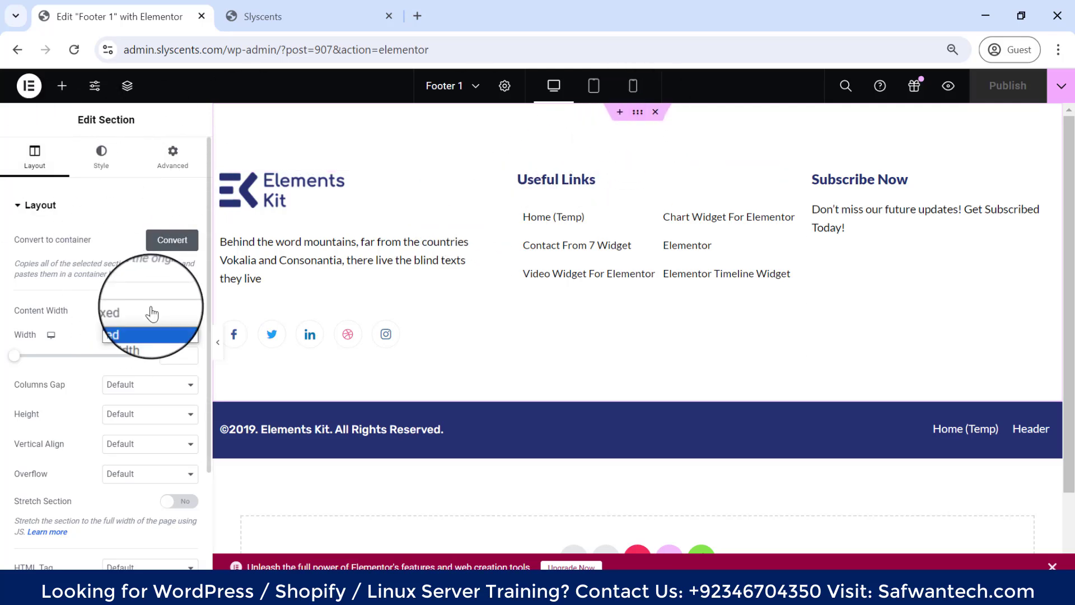
left_click(142, 331)
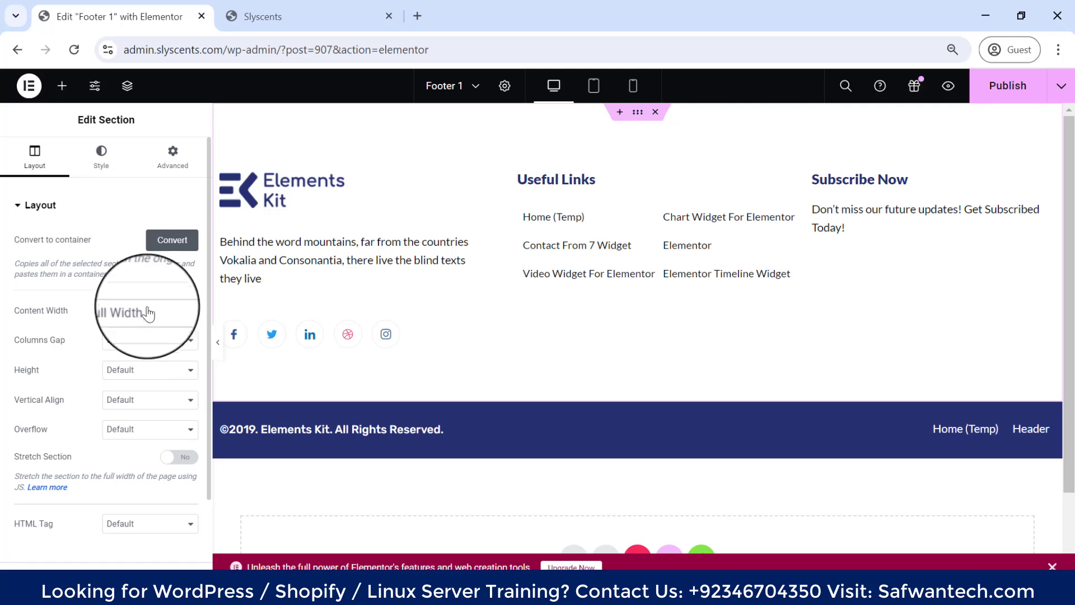
Step: Give the upper footer section a gradient background overlay with #FF8989 as the first colour
left_click(106, 163)
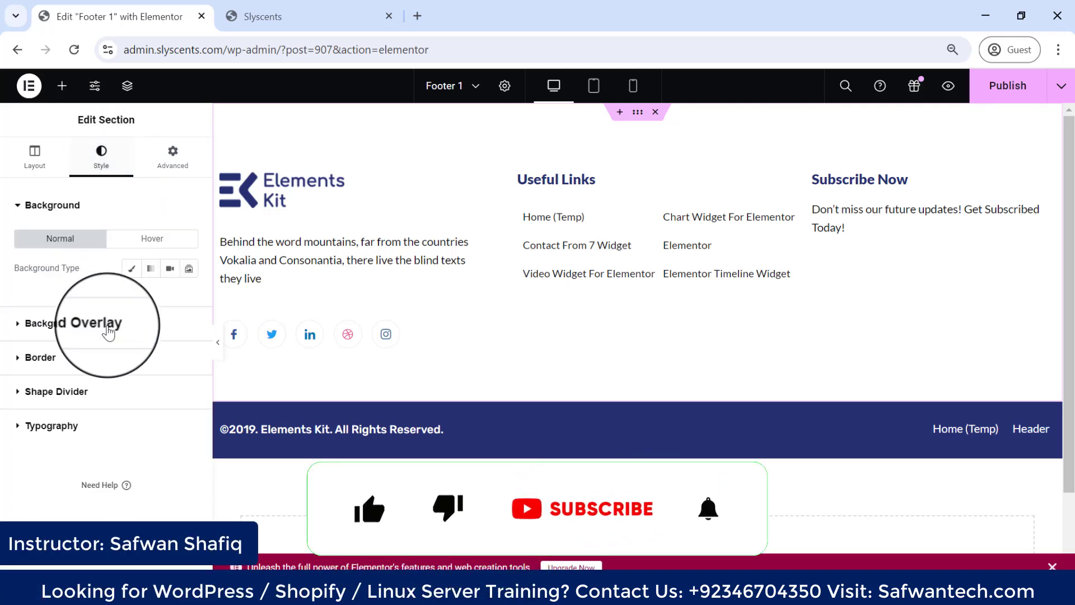
left_click(84, 331)
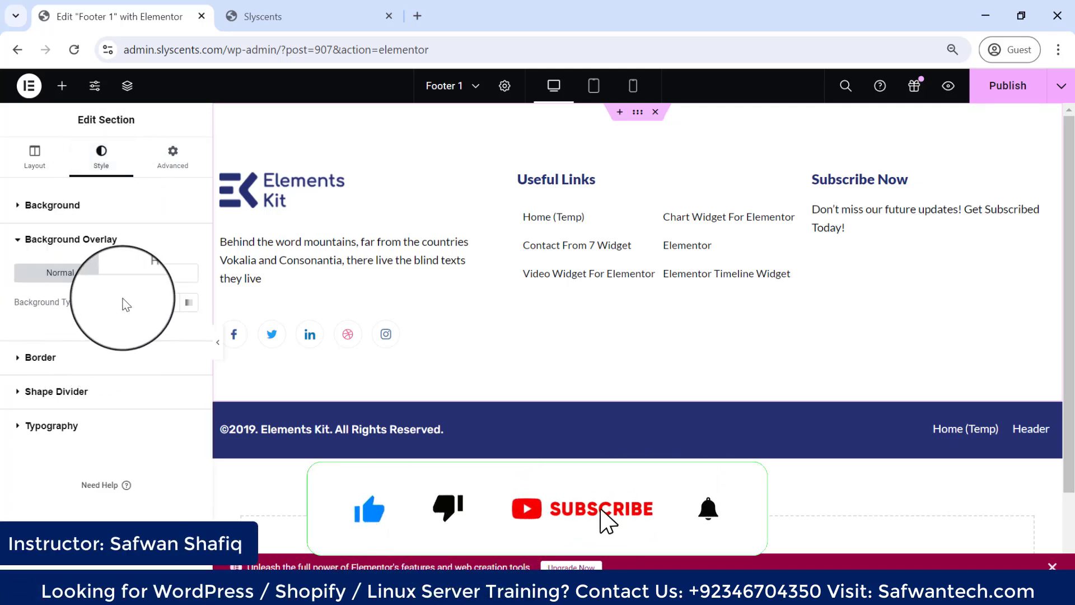
left_click(189, 302)
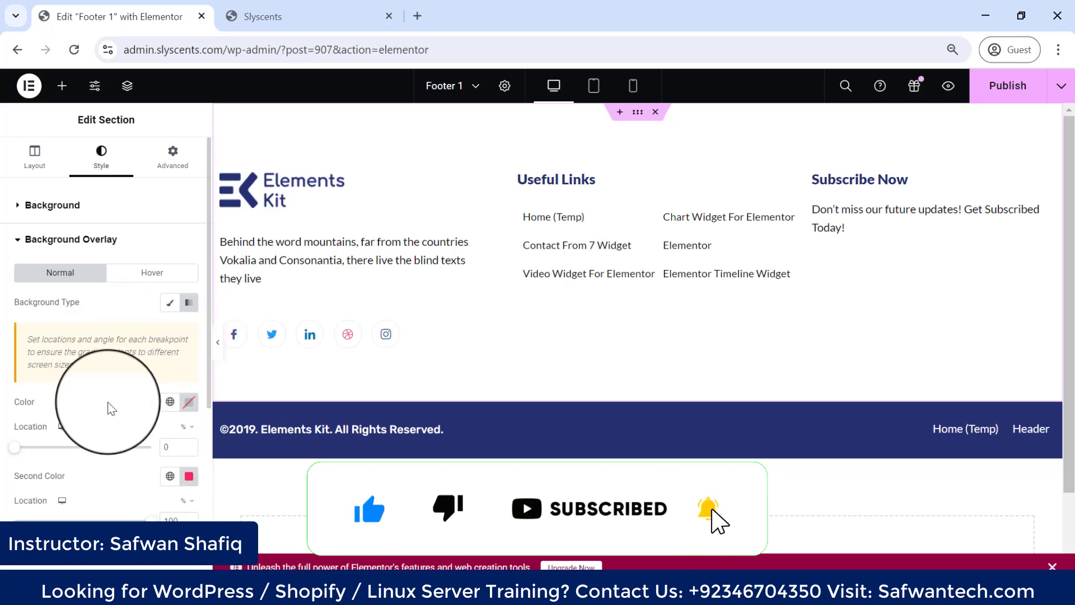
left_click(187, 413)
left_click_drag(204, 300, 183, 220)
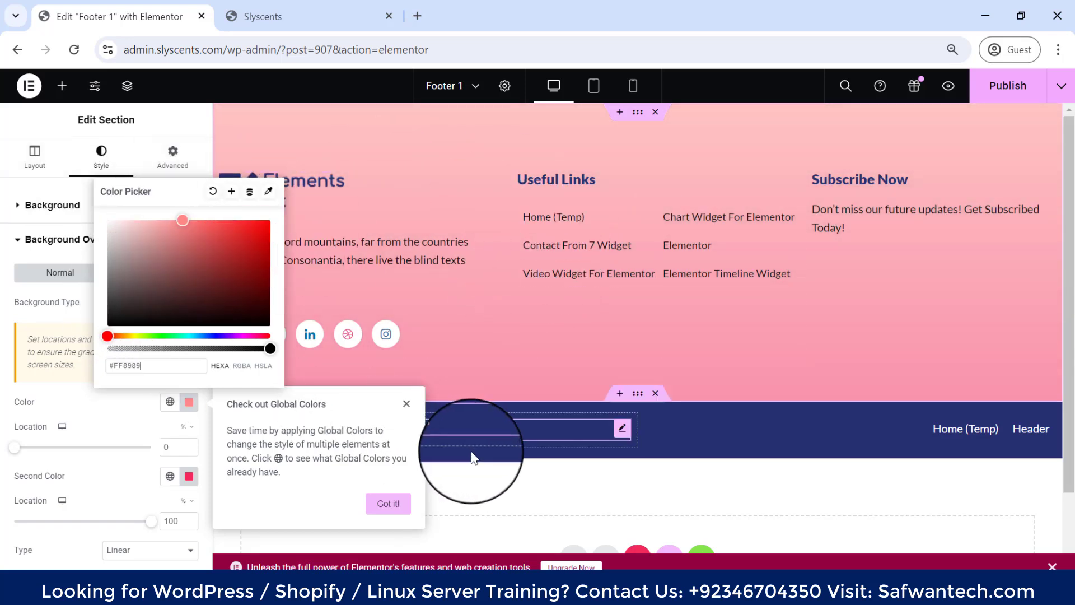
left_click(511, 479)
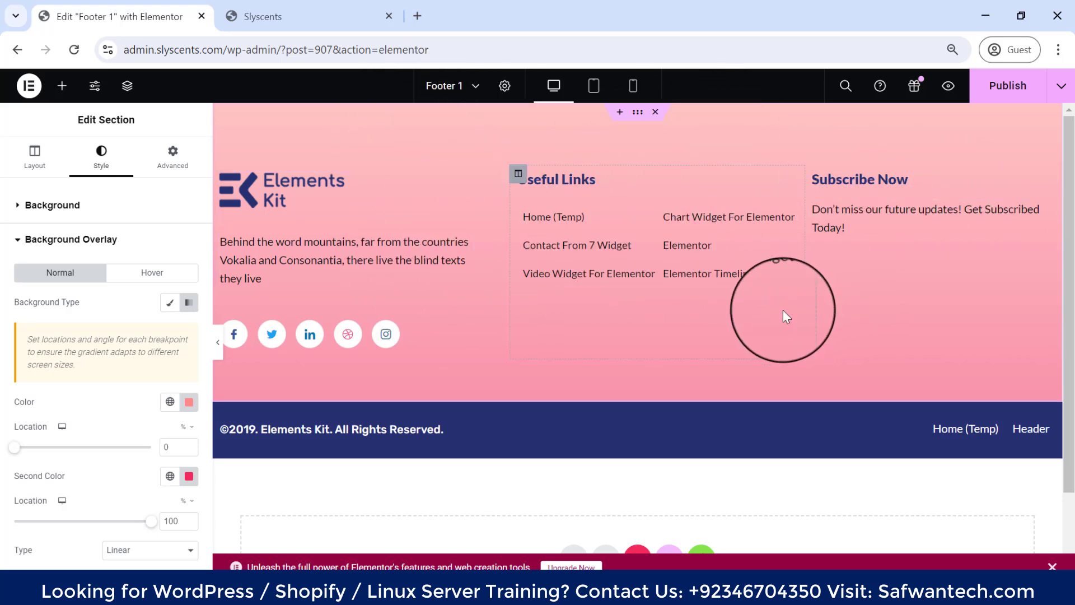
Step: Set the overlay gradient's first colour to #89FFDF and its second colour to #FFFFFF
left_click(189, 403)
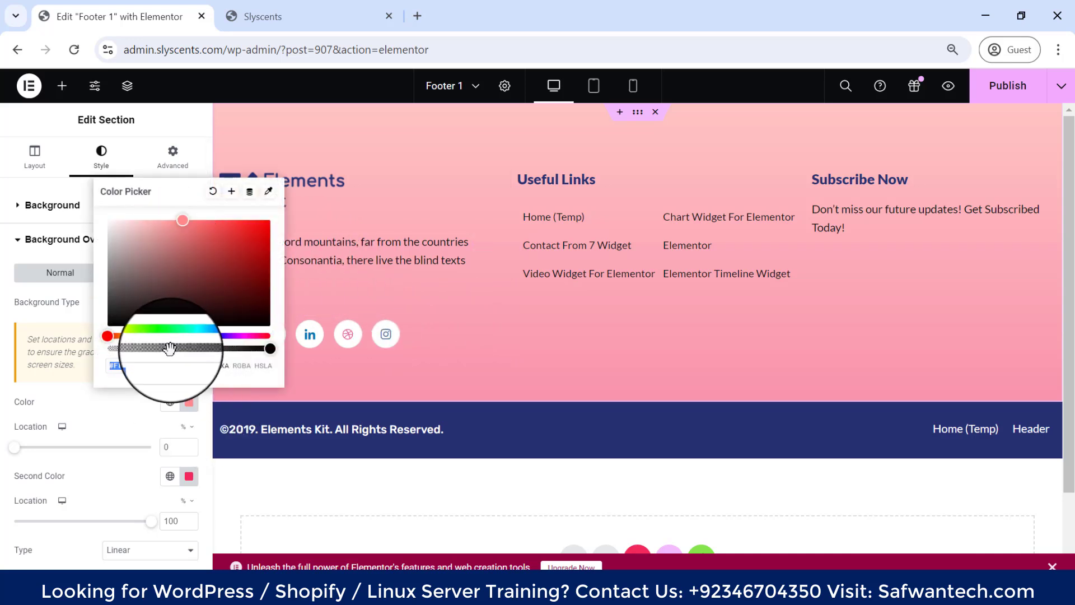
left_click_drag(157, 333, 181, 337)
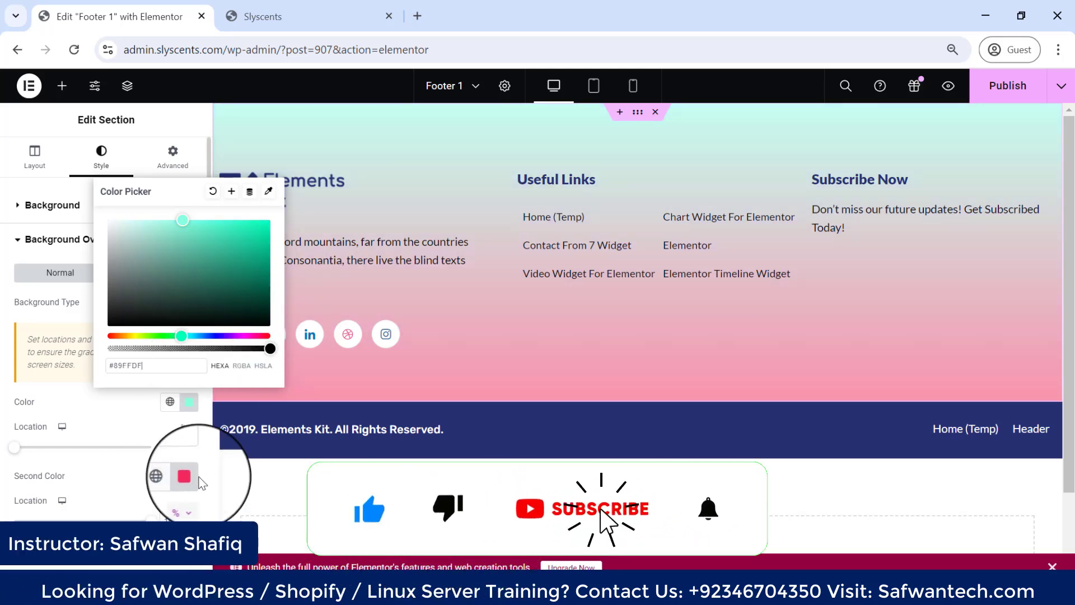
left_click(190, 477)
mouse_move(192, 380)
left_mouse_down()
mouse_move(199, 326)
mouse_move(163, 297)
mouse_move(94, 298)
mouse_move(78, 284)
left_mouse_up()
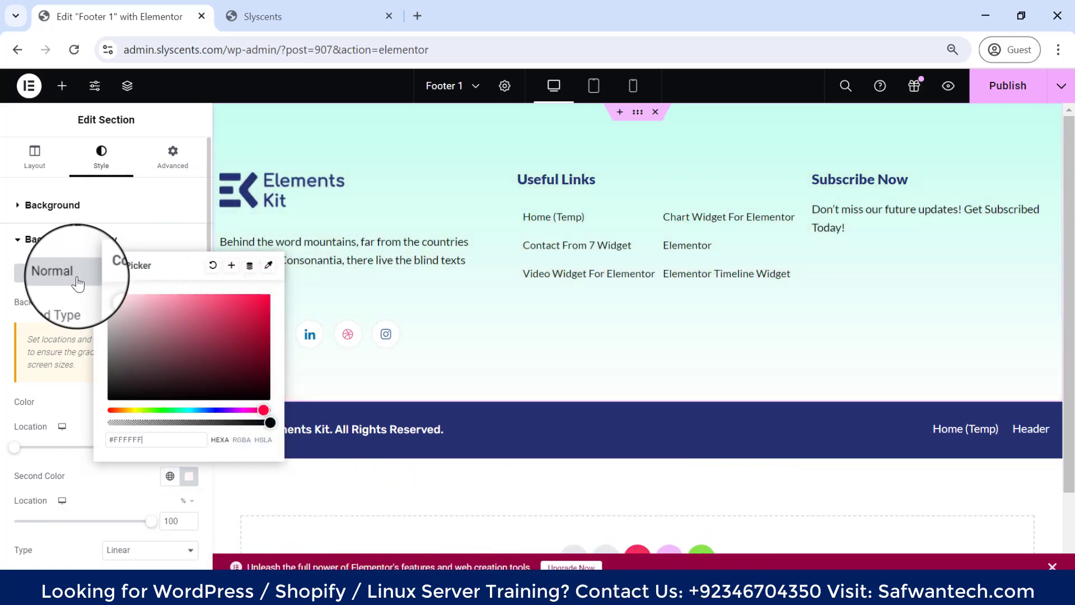
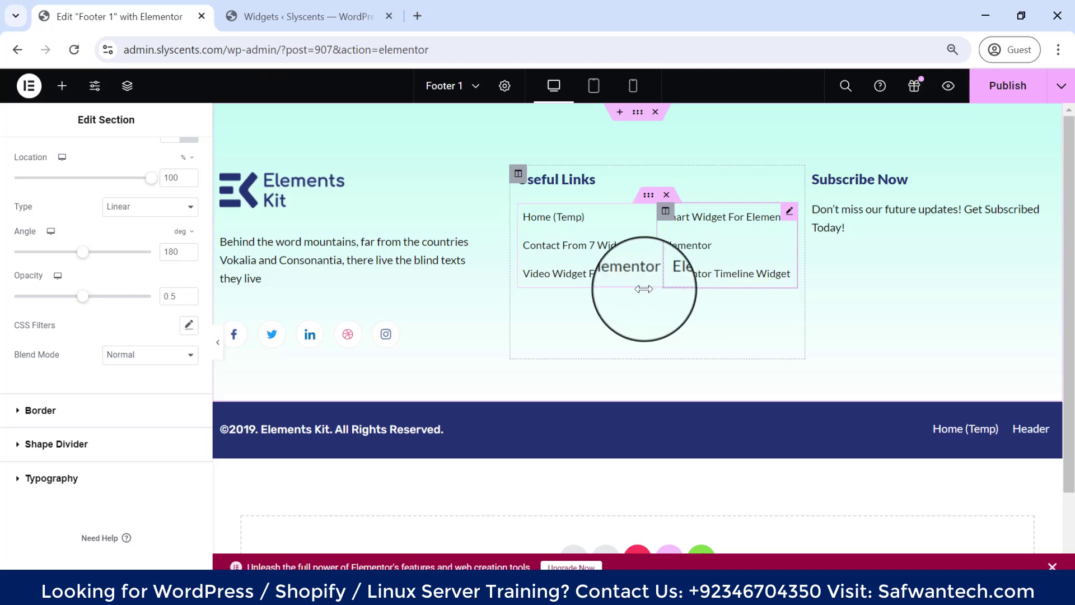
Step: Examine the section's border and typography styles and its advanced spacing and motion effects options
left_click(18, 414)
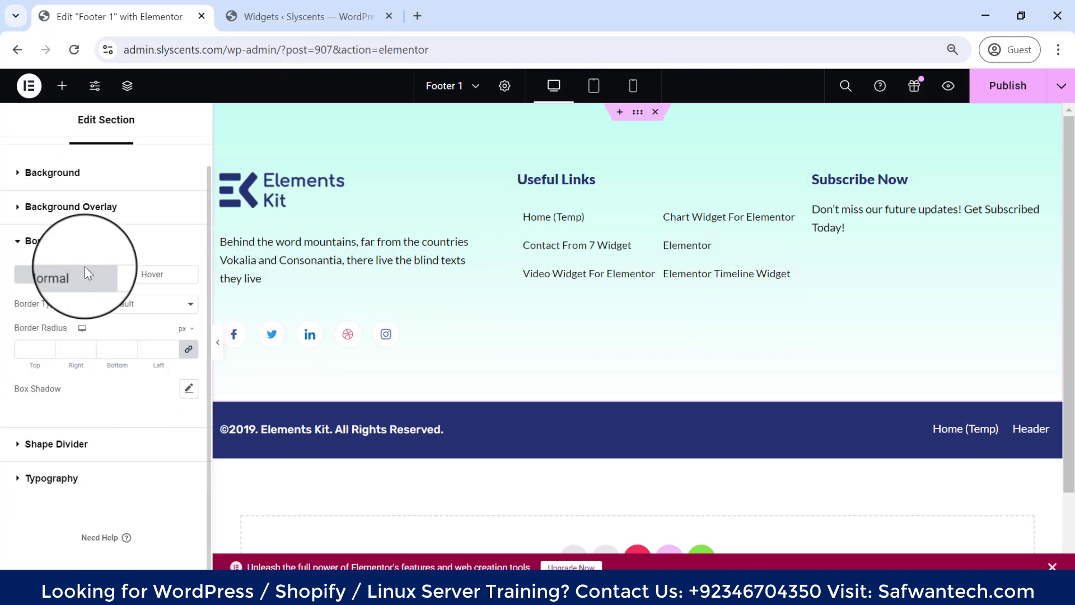
left_click(23, 482)
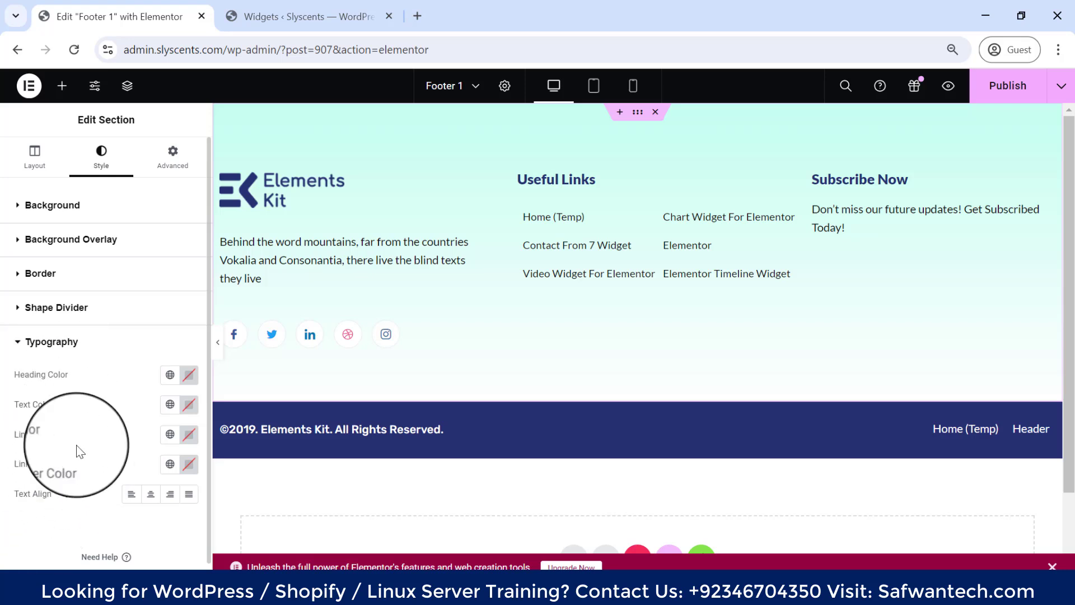
left_click(145, 174)
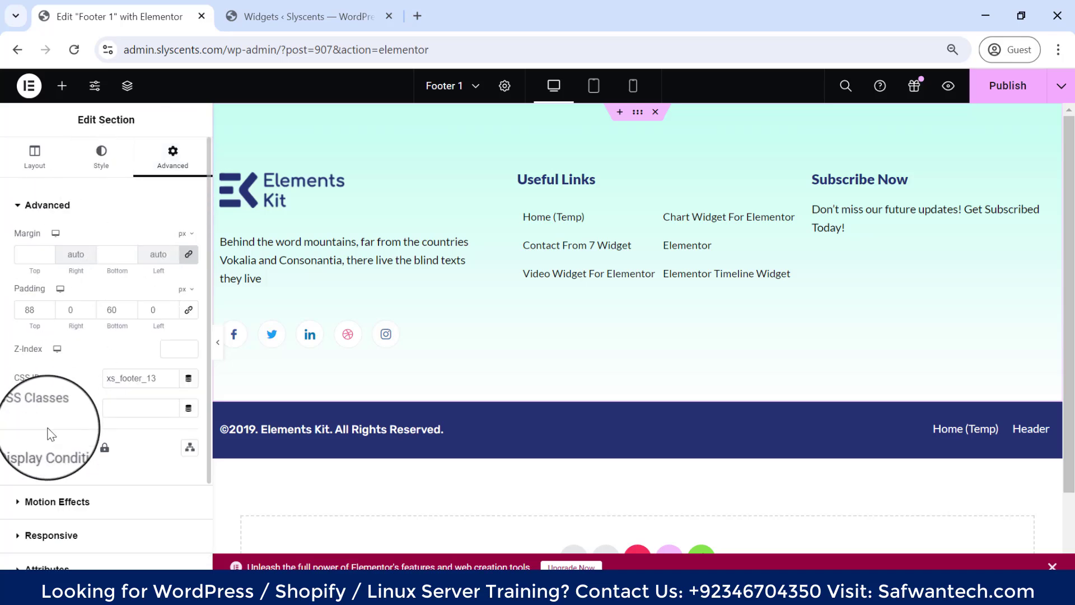
scroll(49, 432, "down", 2)
left_click(19, 385)
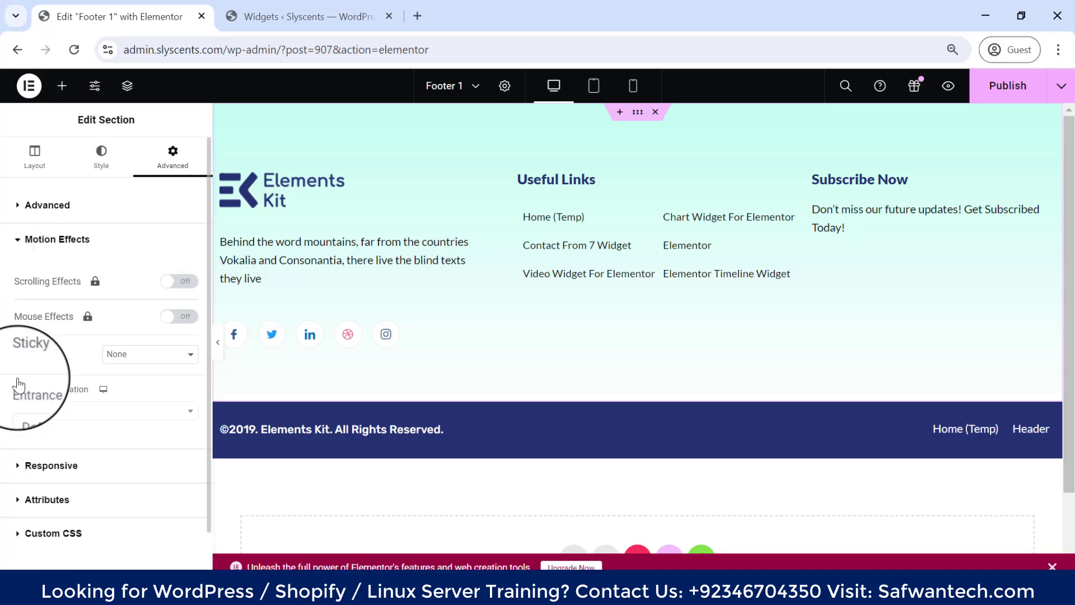
Step: Examine the upper section's Sticky option and its responsive column and visibility settings
scroll(44, 314, "down", 1)
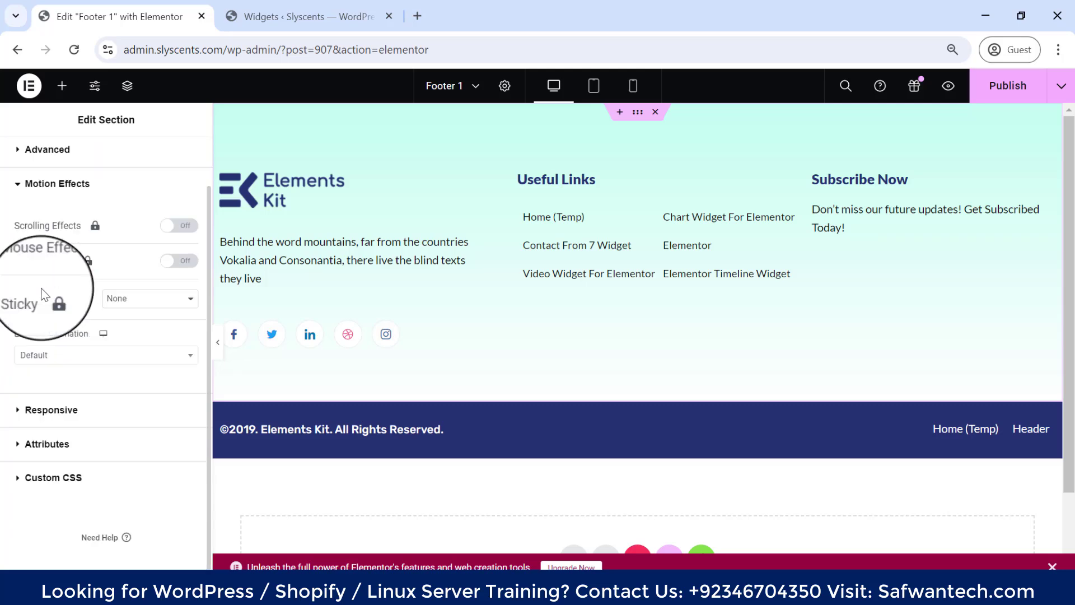
left_click(188, 299)
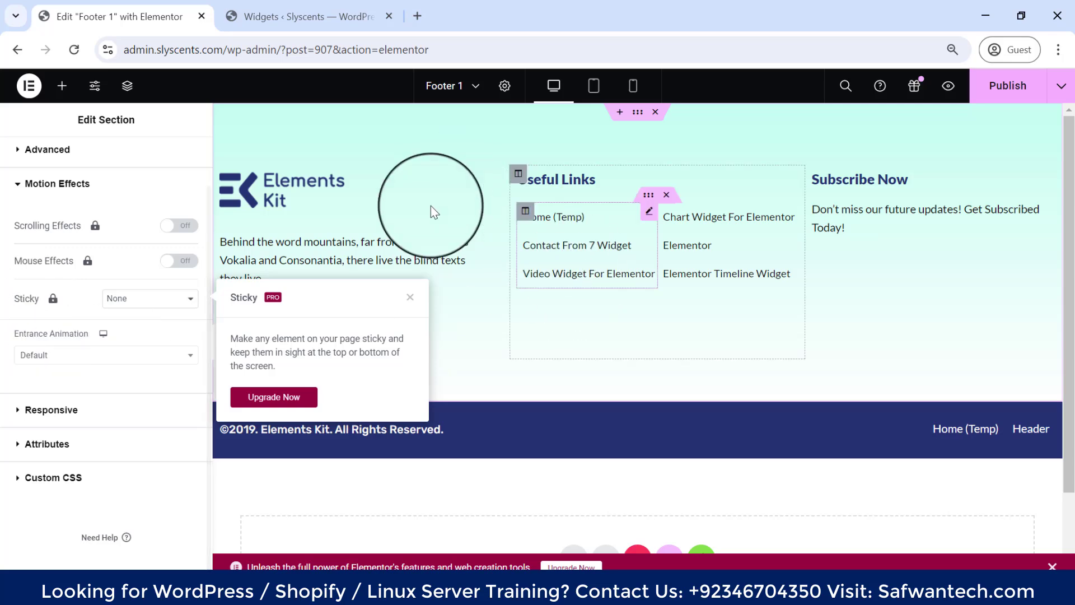
left_click(92, 300)
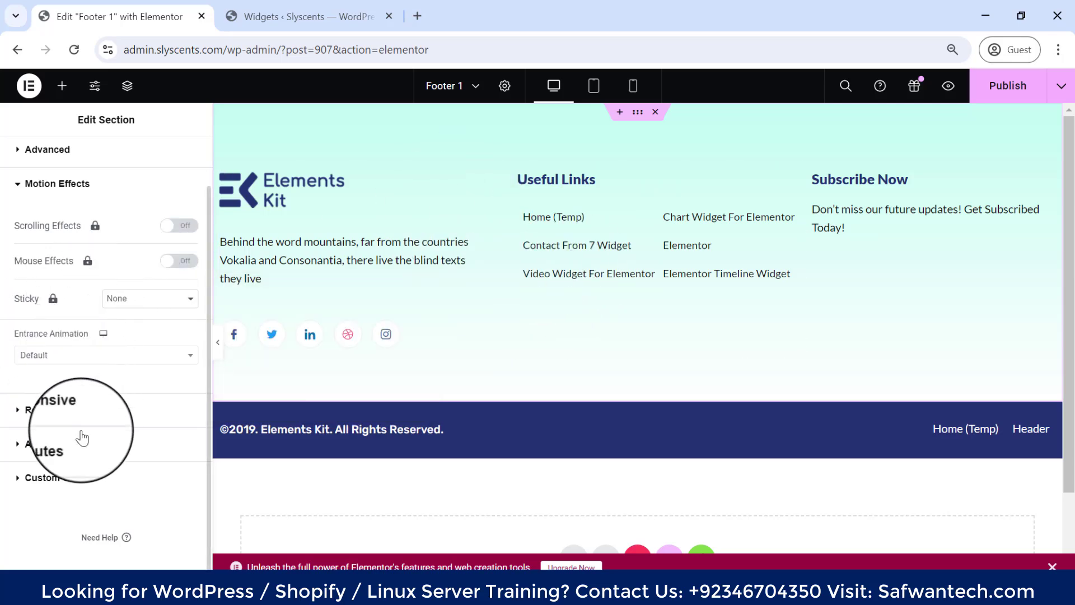
left_click(35, 418)
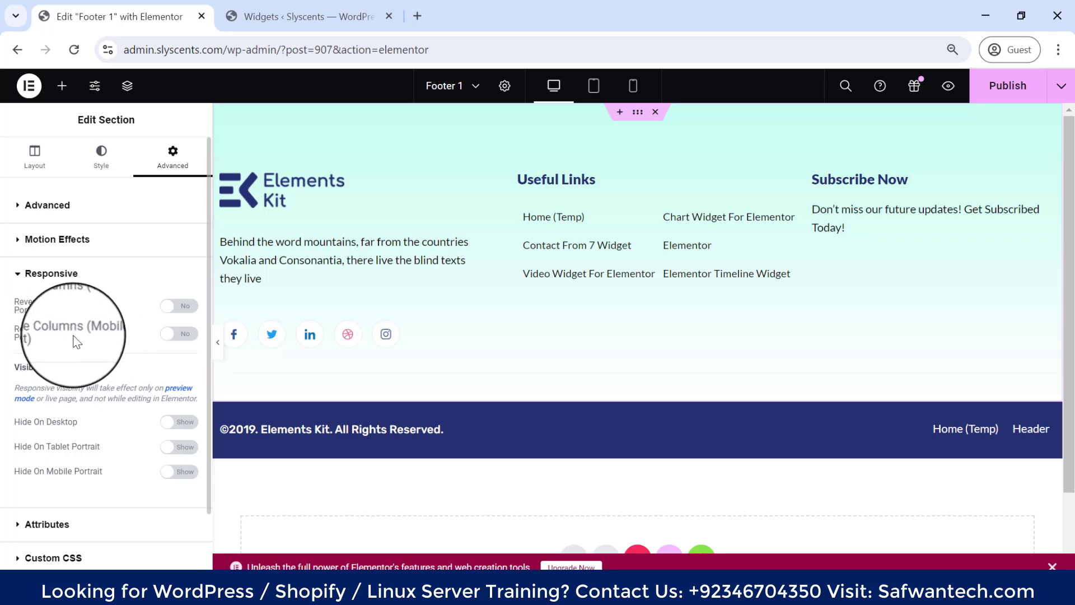
scroll(474, 376, "down", 2)
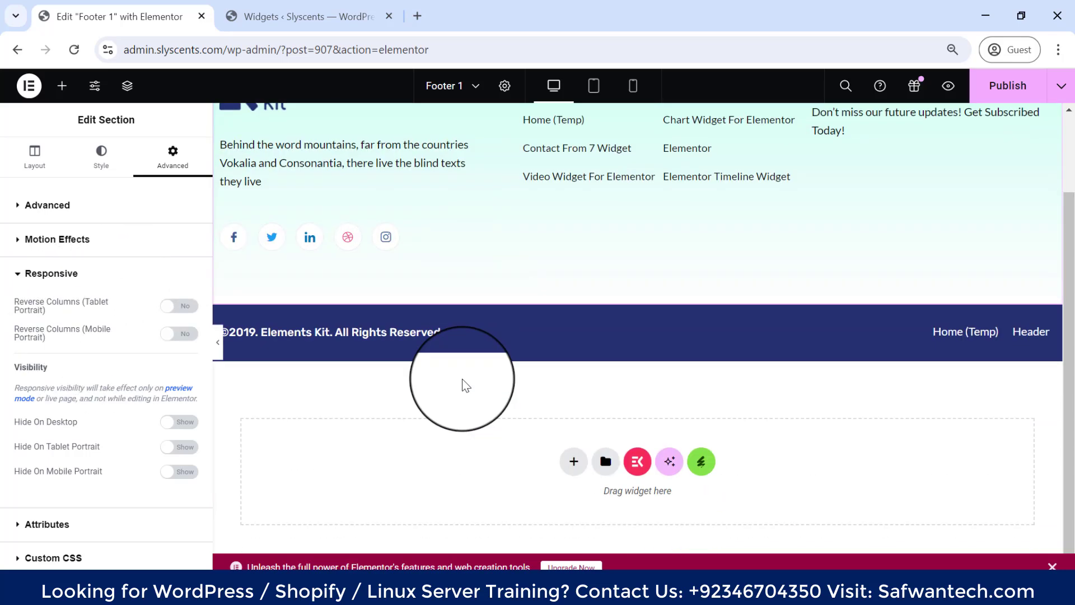
scroll(463, 383, "up", 2)
Step: Publish the updated footer and open the live site in a new tab to view the footer
left_click(1008, 86)
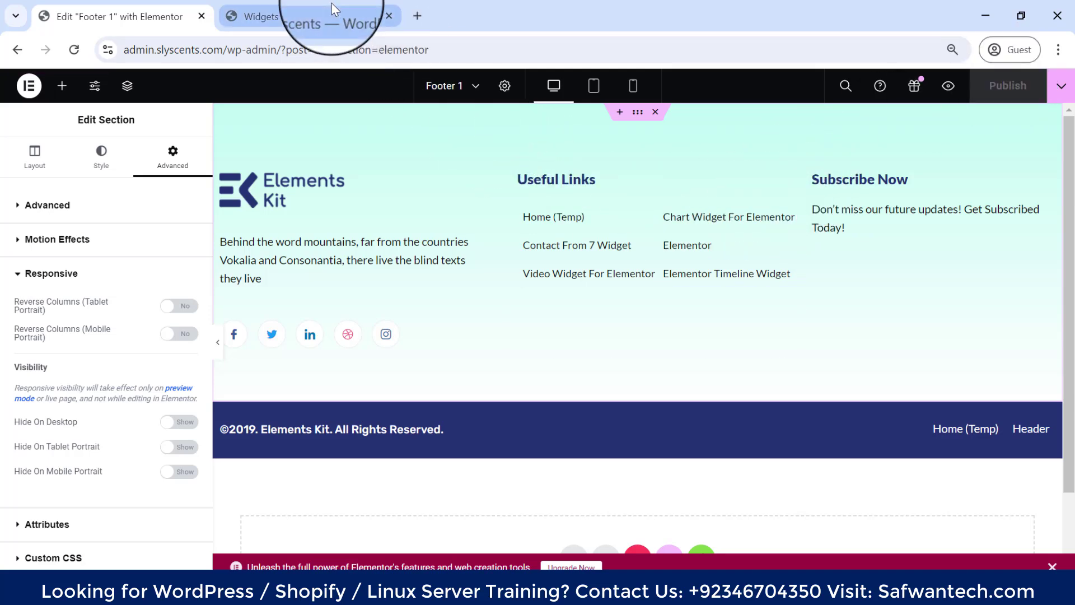
left_click(322, 17)
mouse_move(58, 82)
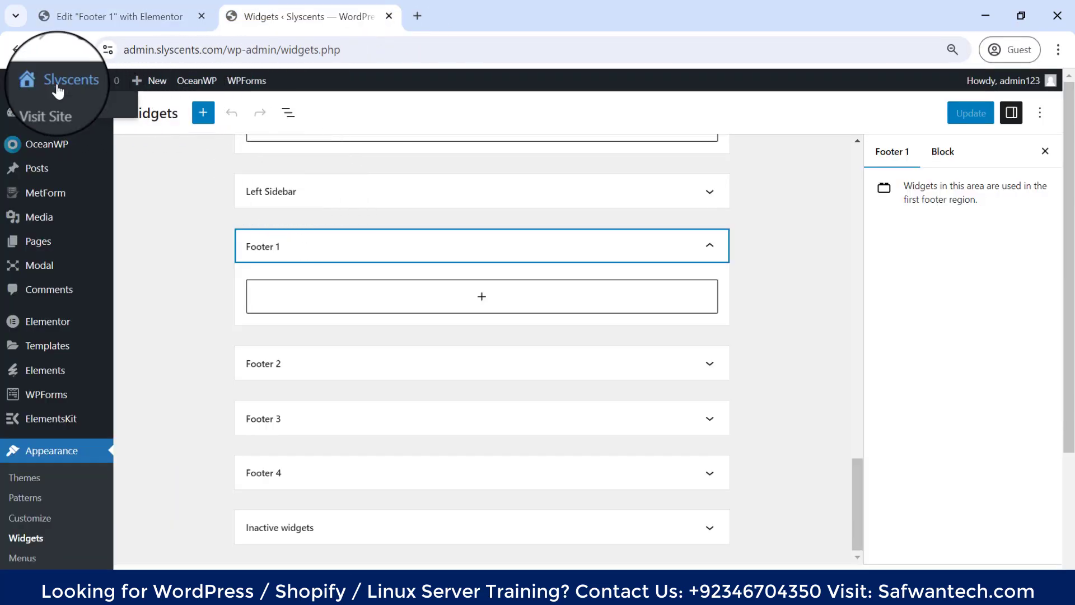
right_click(63, 106)
left_click(89, 114)
left_click(480, 7)
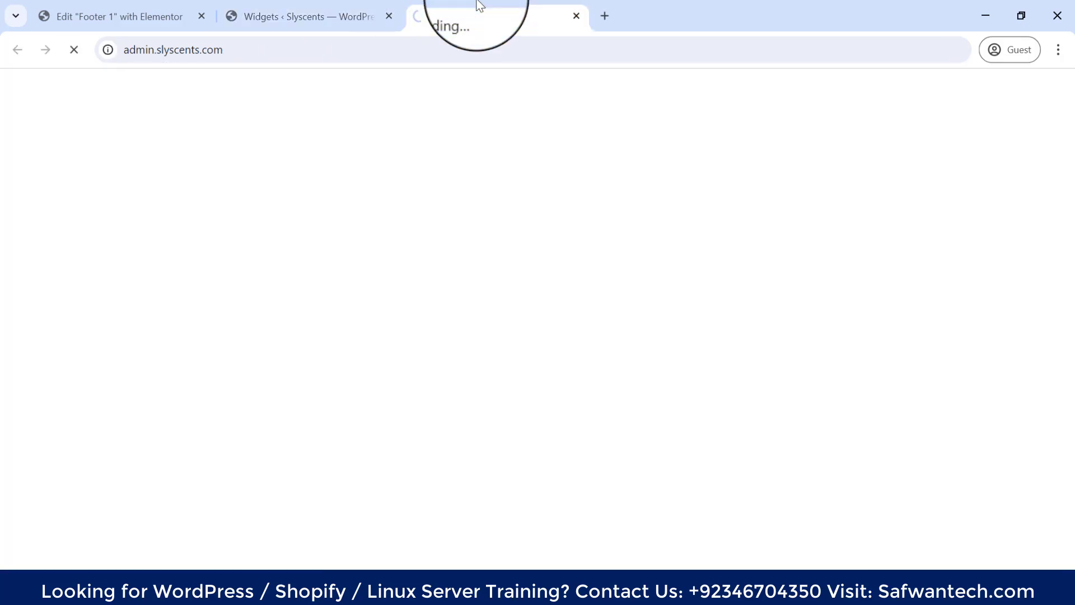
scroll(585, 362, "down", 20)
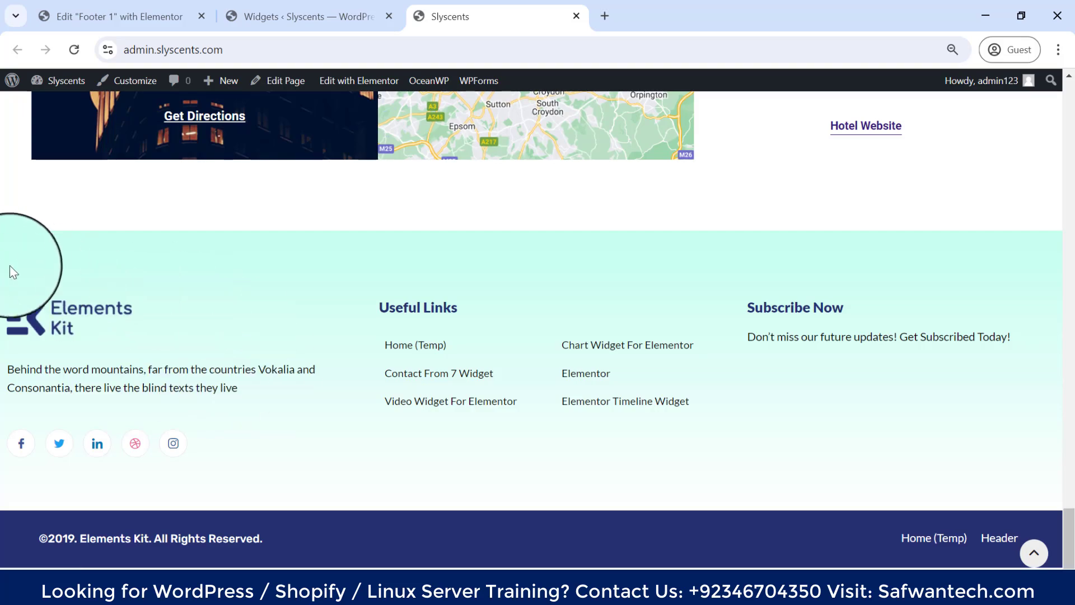
Step: Review the live page's header and the Home (Temp) entry under Useful Links in the footer
left_click_drag(1066, 537, 1071, 90)
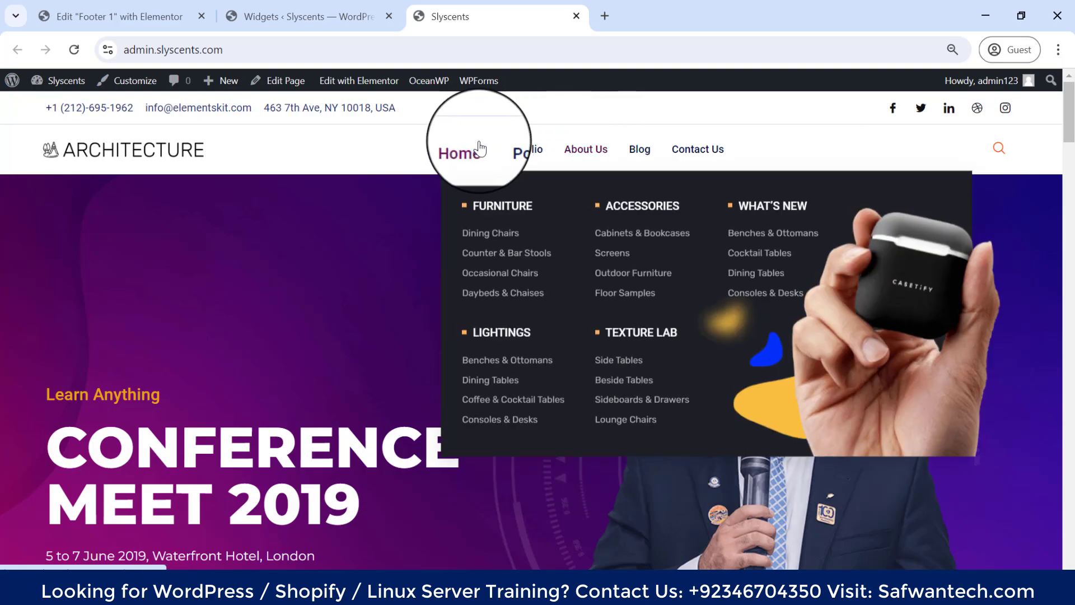
left_click_drag(1067, 129, 1072, 555)
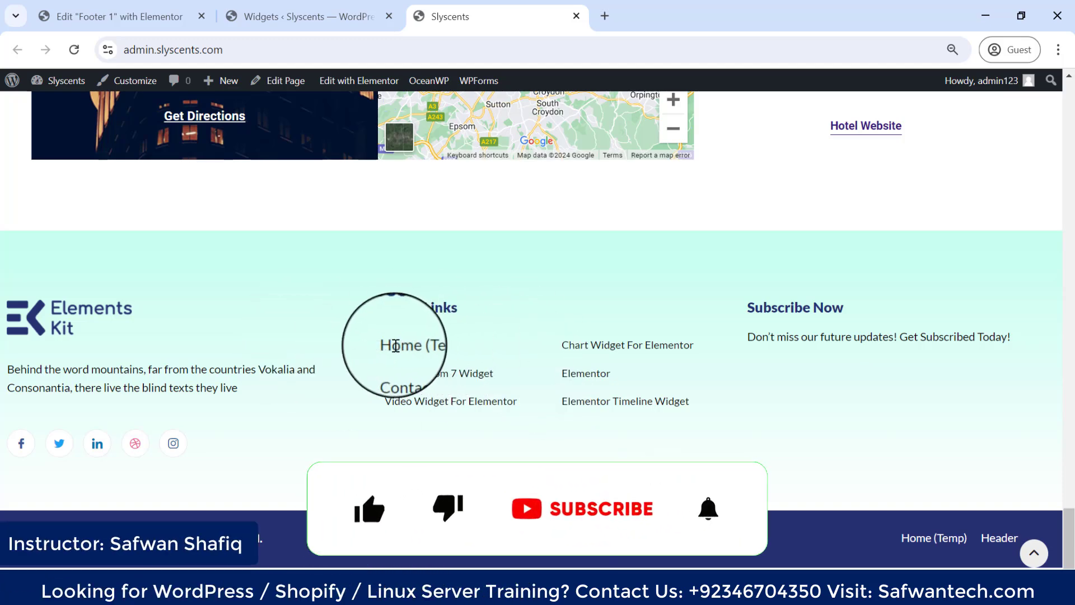
left_click_drag(386, 344, 476, 346)
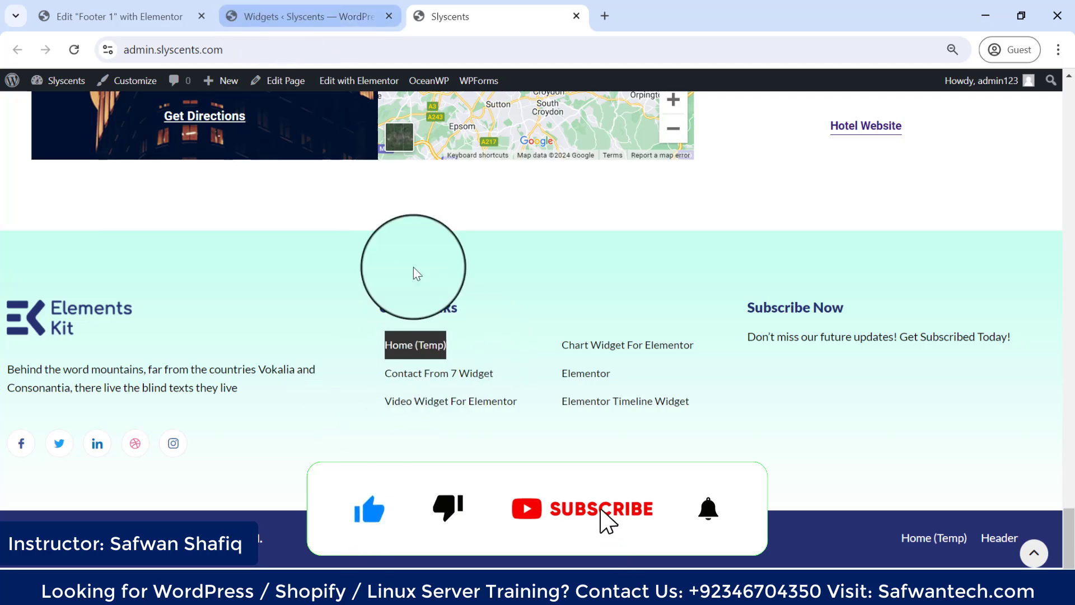
left_click(259, 49)
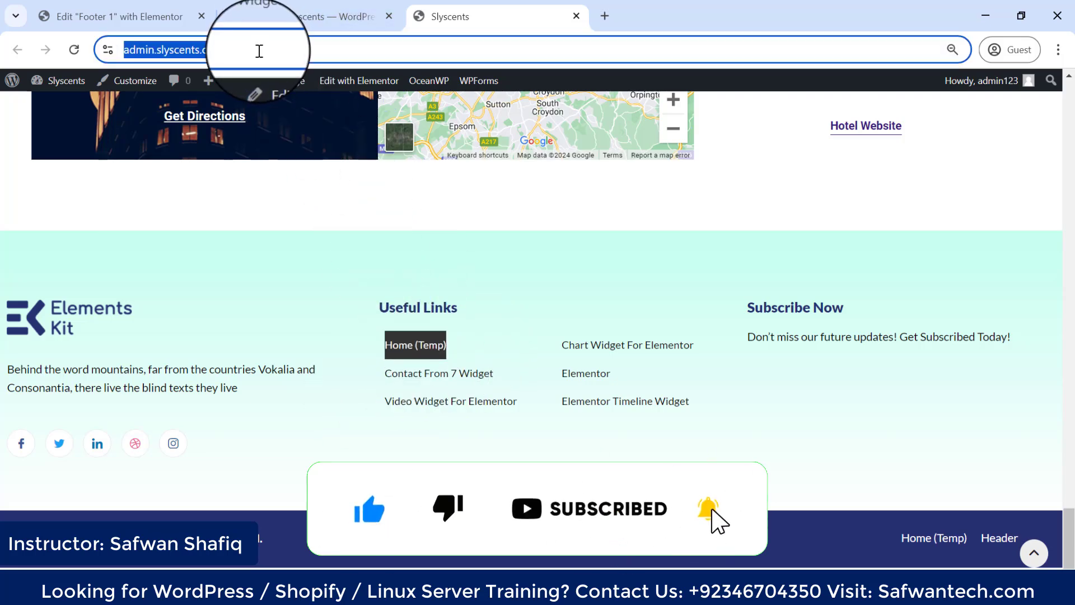
left_click(274, 16)
left_click(101, 16)
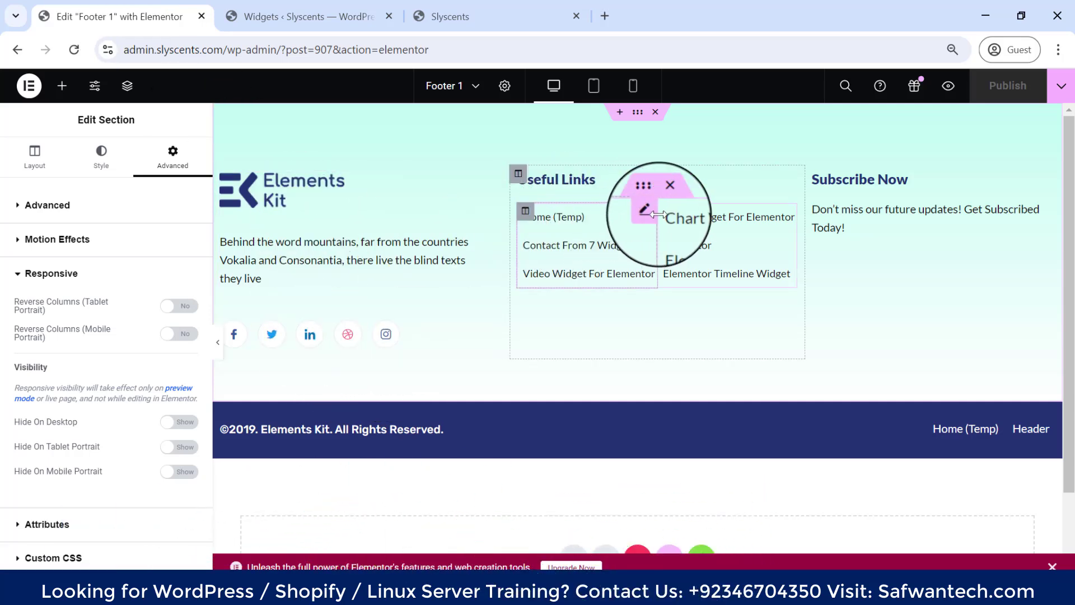
left_click(649, 214)
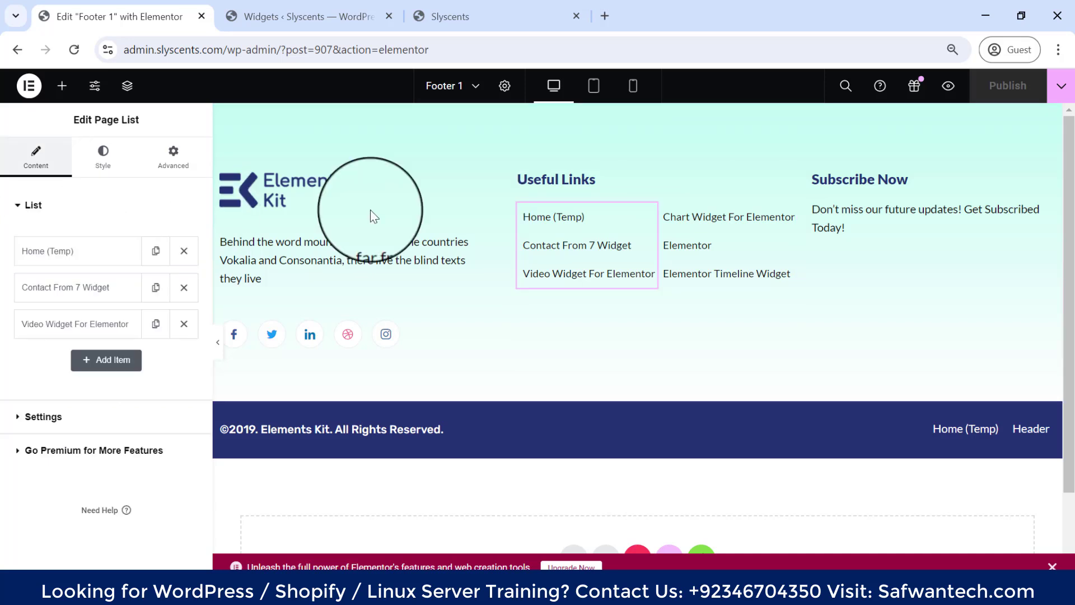
left_click(58, 252)
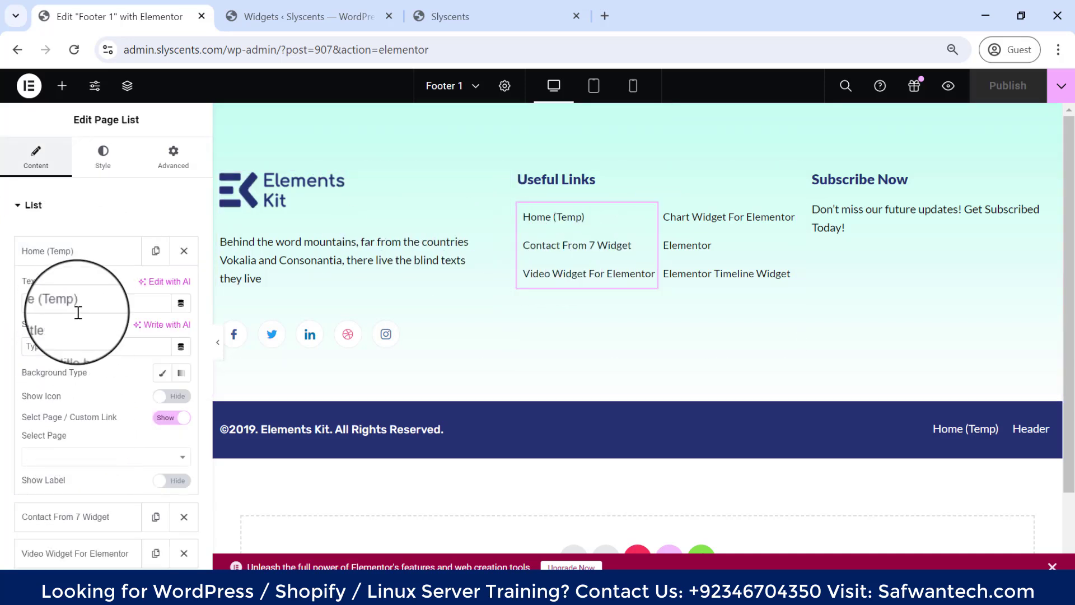
scroll(77, 312, "down", 2)
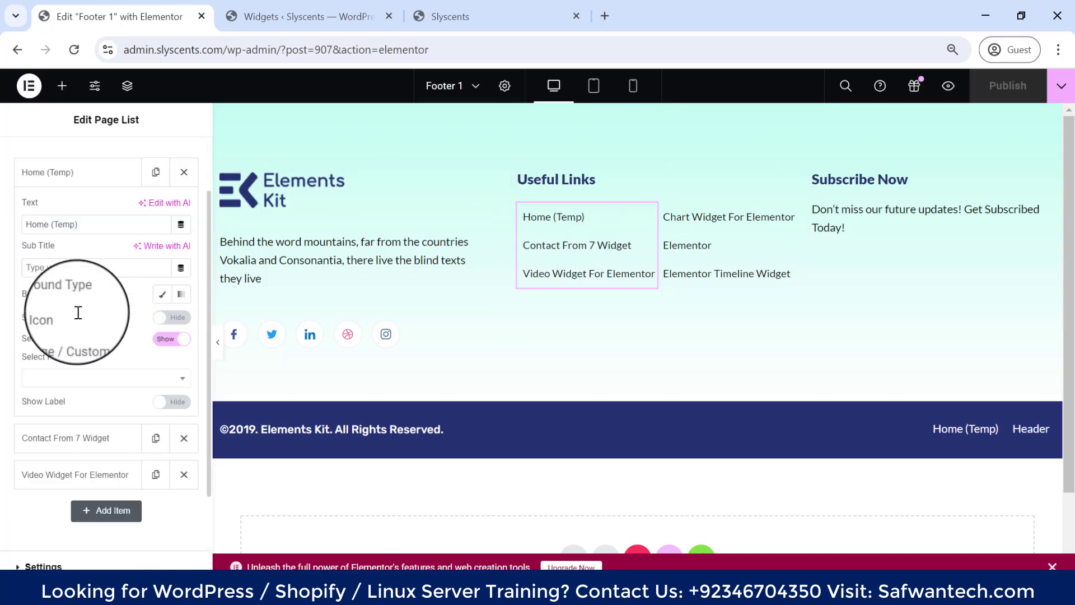
scroll(85, 291, "up", 2)
left_click(82, 255)
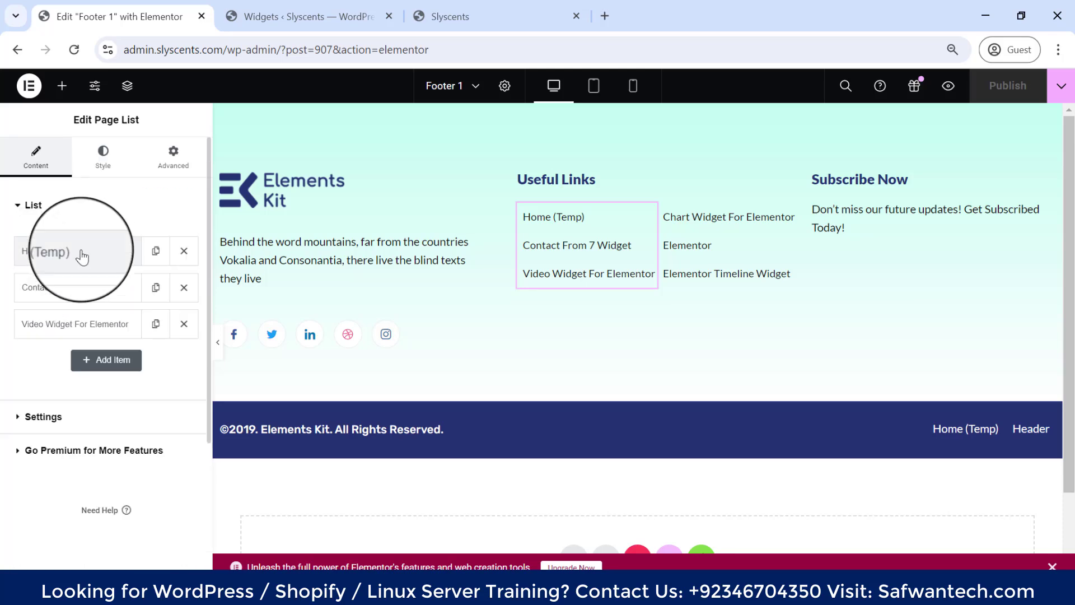
left_click(79, 252)
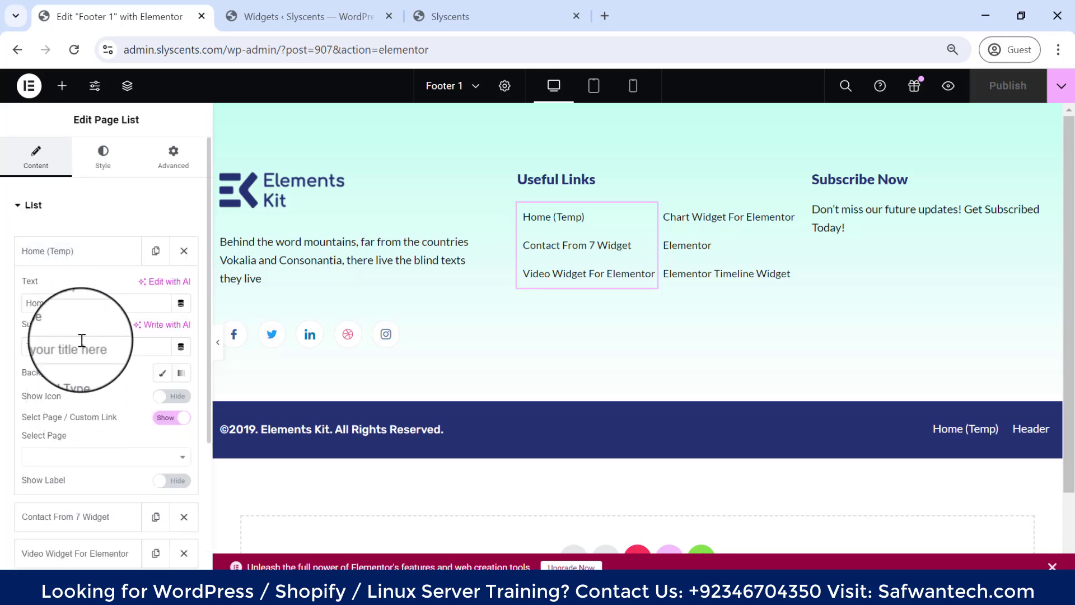
scroll(81, 340, "down", 2)
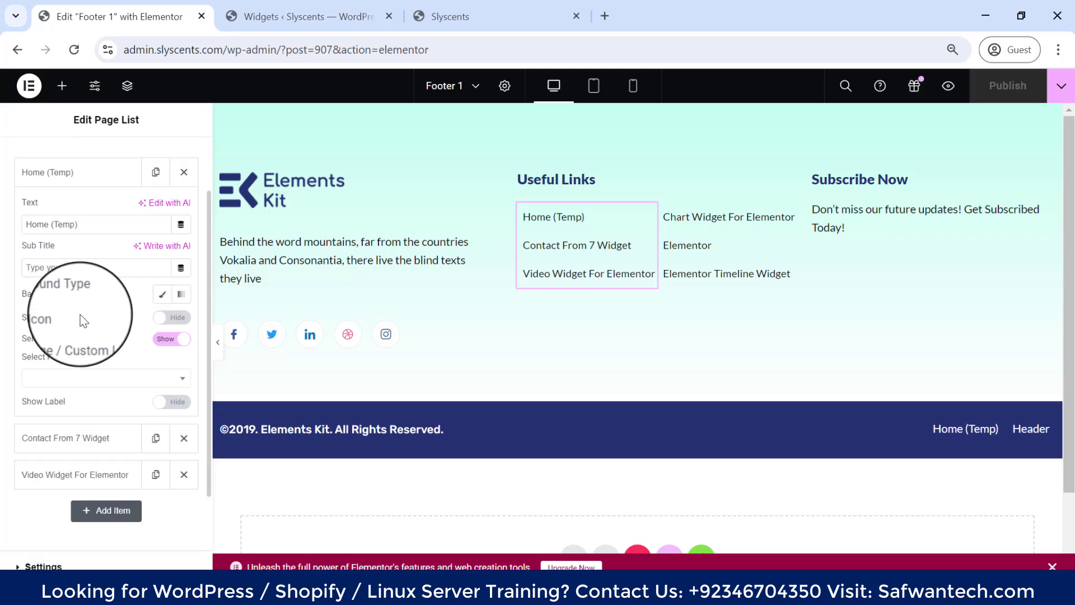
key("ctrl+z")
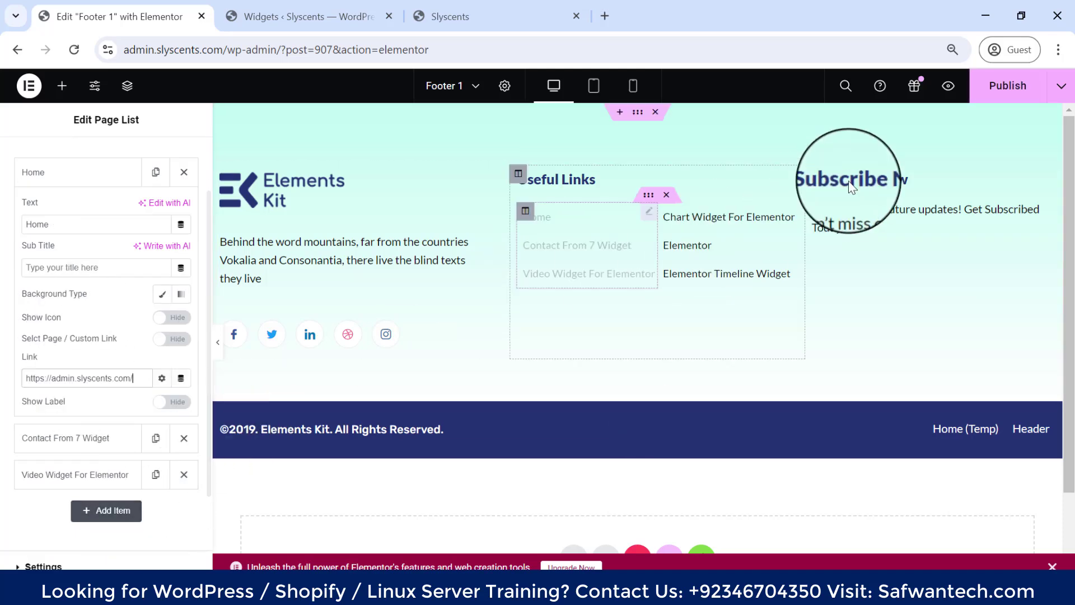
Step: Publish the footer, reload the live page and test the Home link under Useful Links
left_click(993, 97)
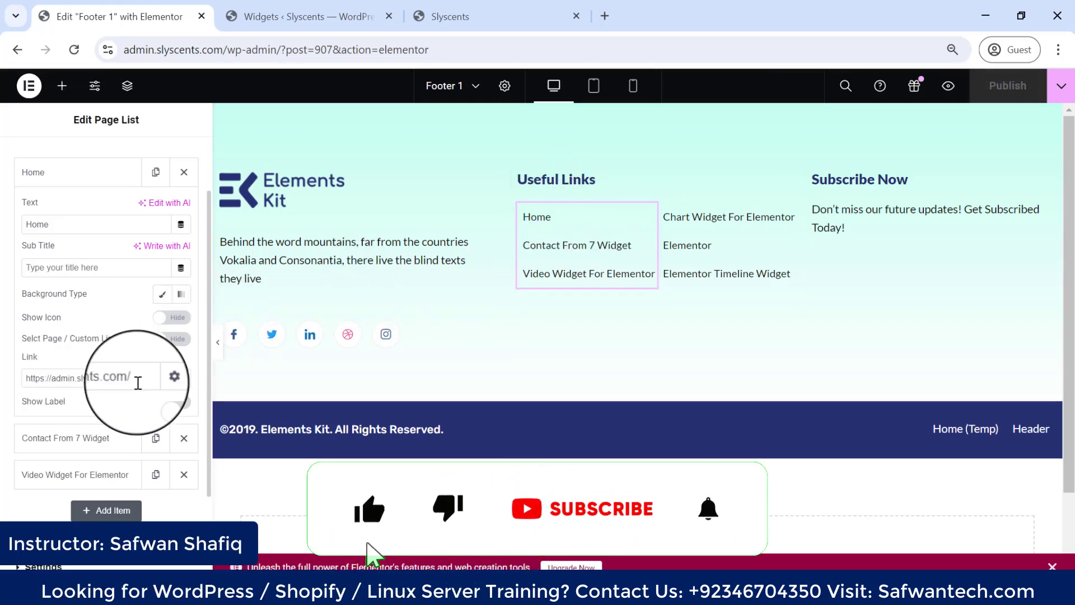
left_click(459, 15)
left_click(74, 49)
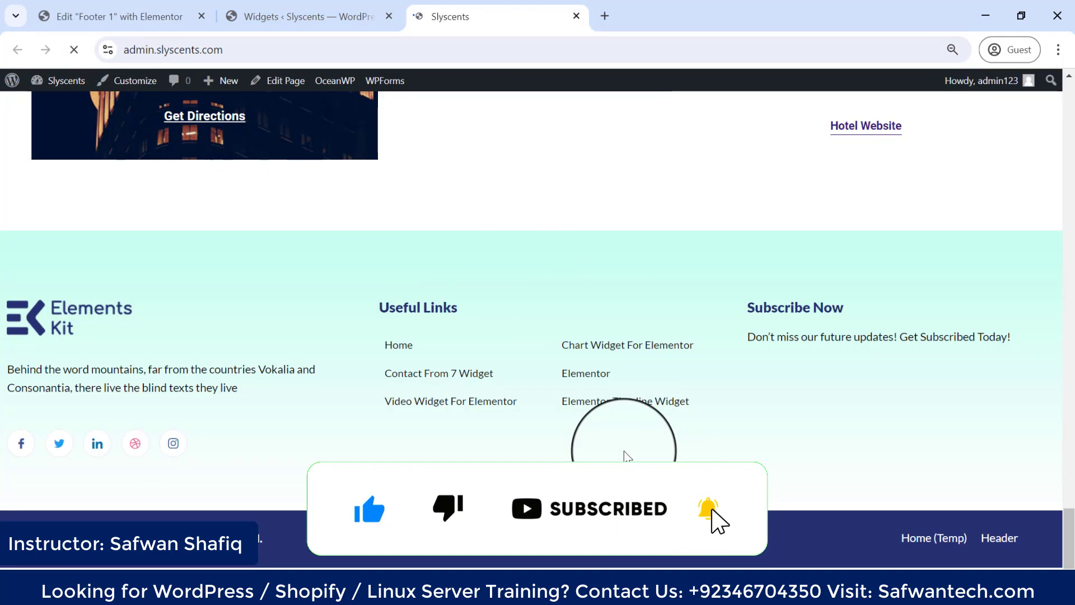
left_click(404, 348)
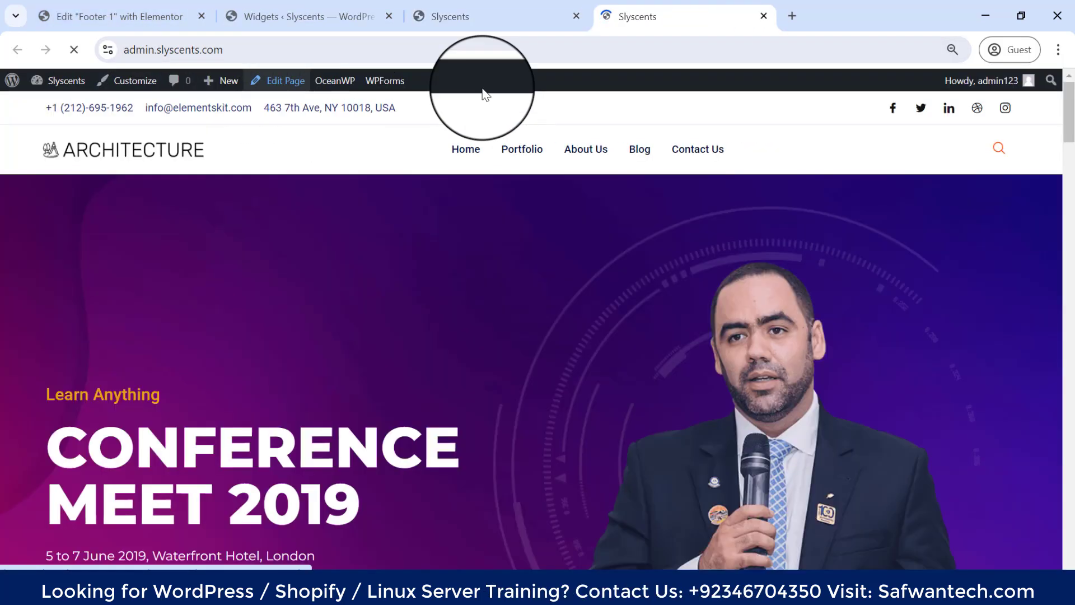
scroll(604, 338, "down", 8)
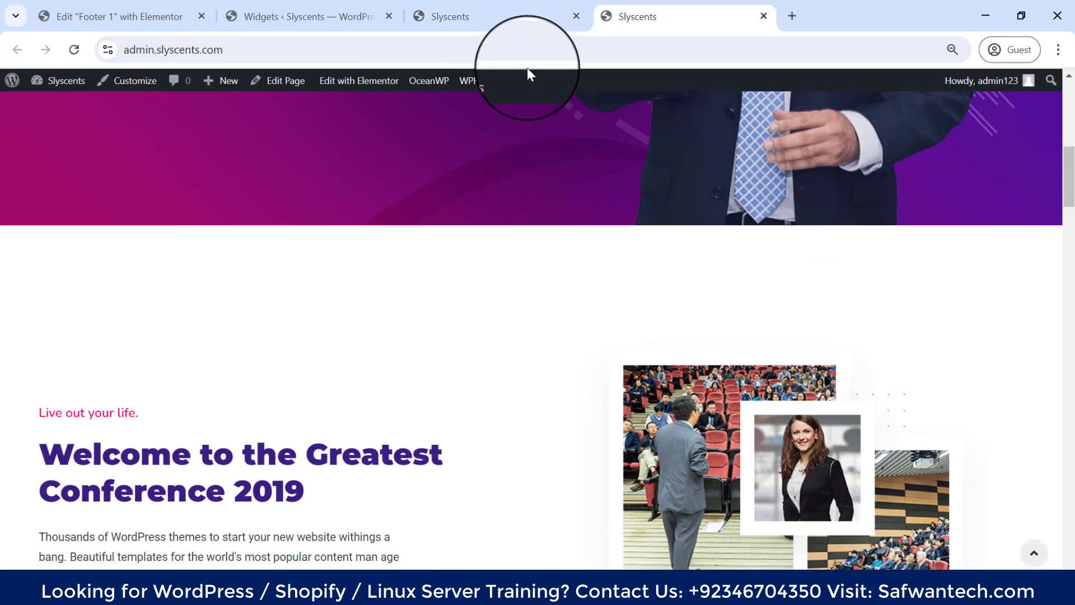
left_click(455, 17)
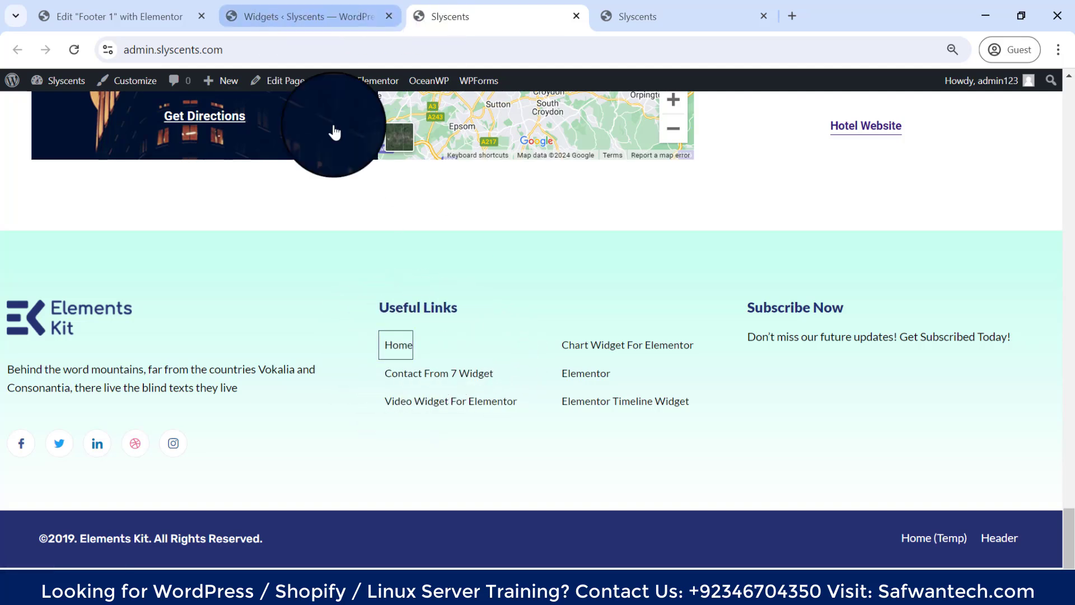
Step: Try showing an icon for the Home entry of the page list in the Elementor editor, and hide it again
left_click(273, 16)
left_click(134, 16)
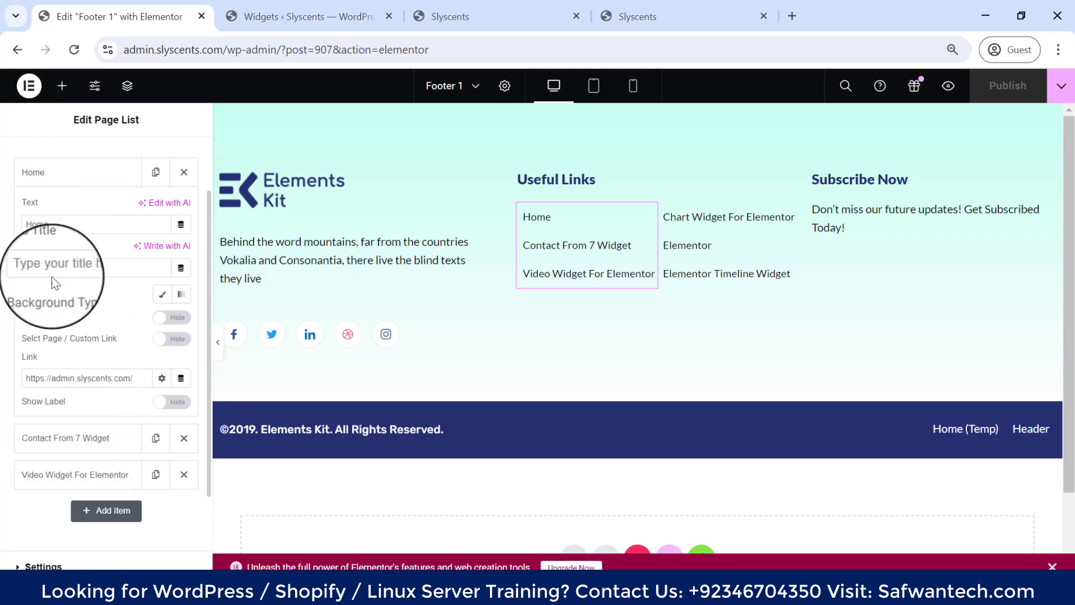
left_click(168, 325)
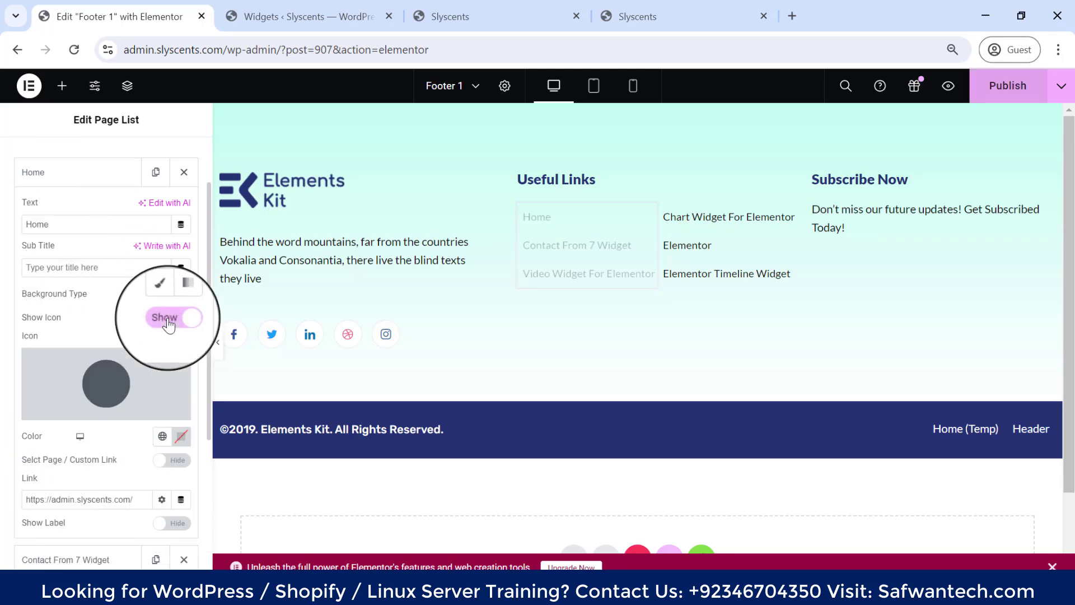
left_click(169, 321)
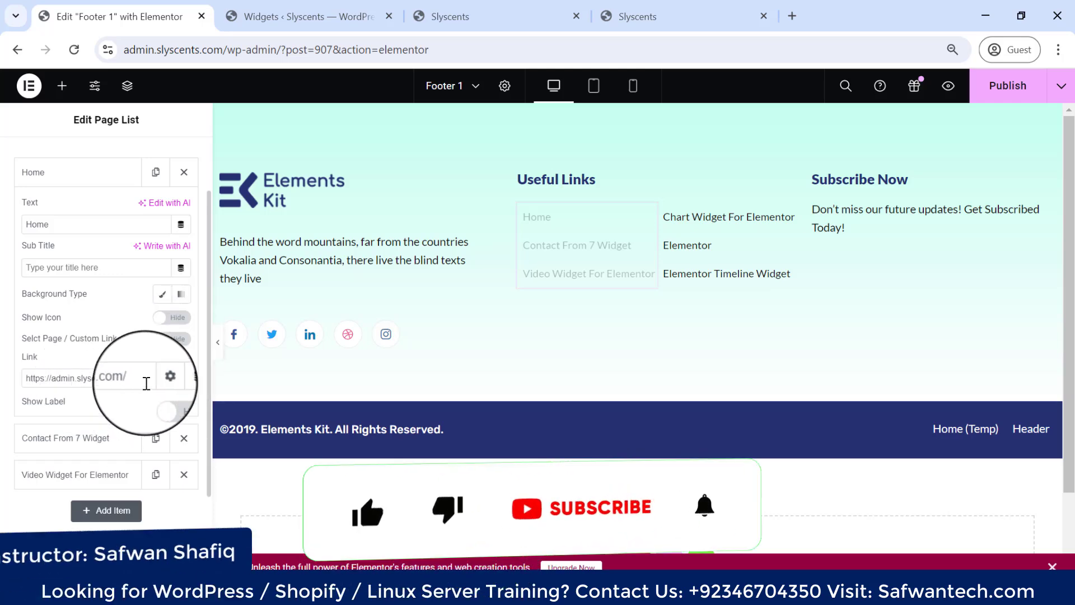
Step: Try disabling Open in new window in the Home link's options, and enable it again
left_click(163, 377)
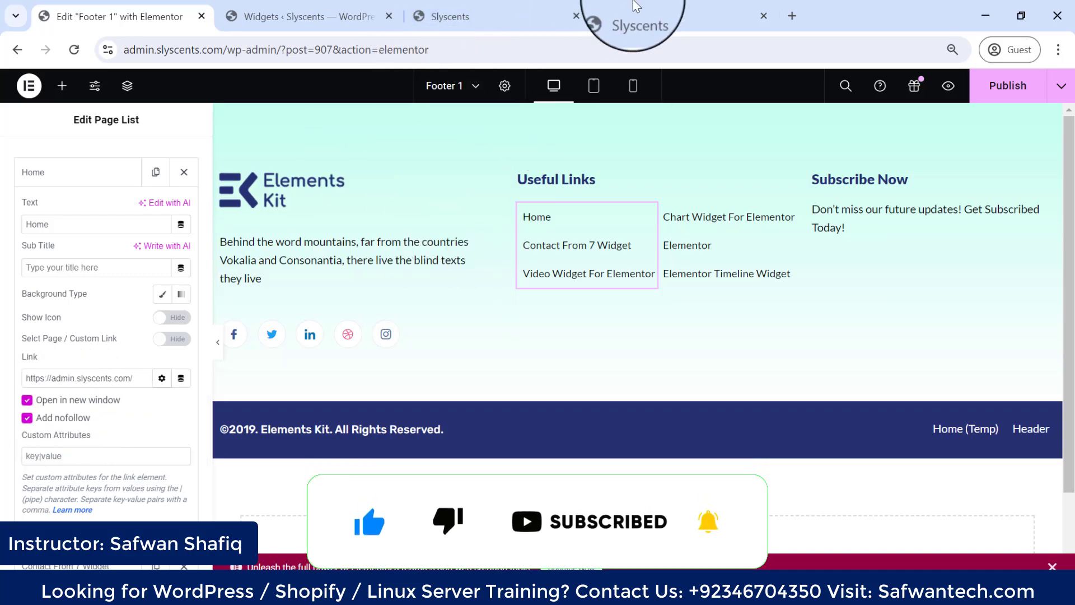
left_click(644, 17)
scroll(613, 348, "up", 10)
scroll(664, 300, "down", 7)
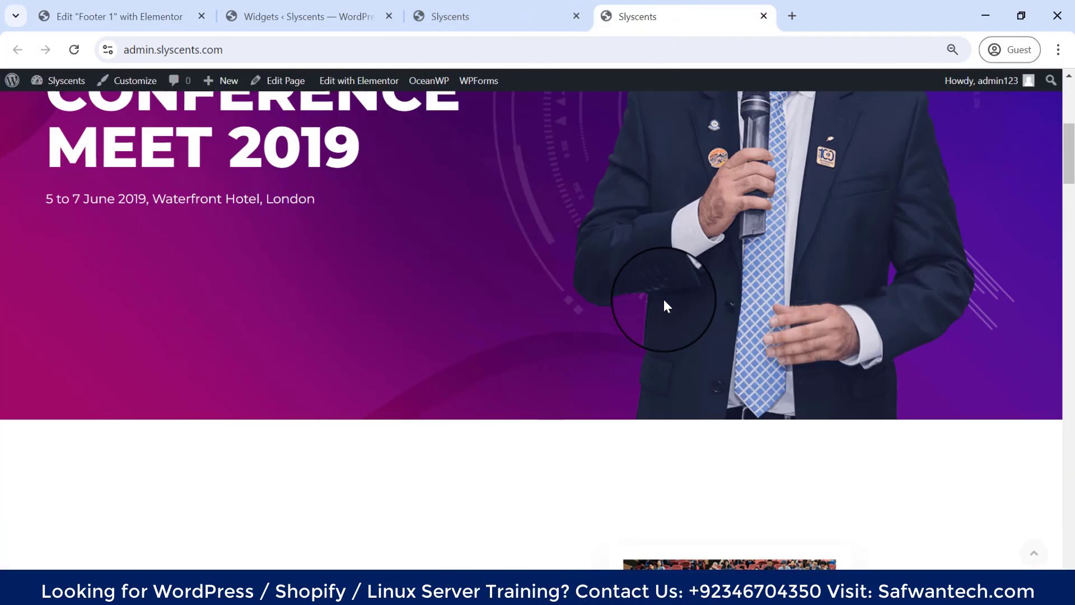
left_click(129, 17)
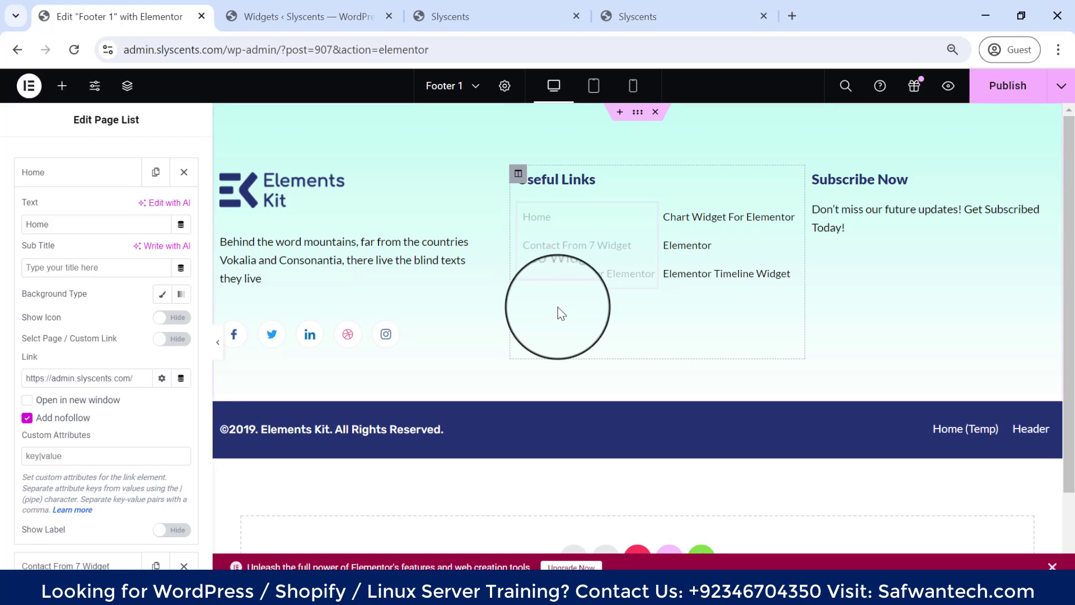
left_click(26, 401)
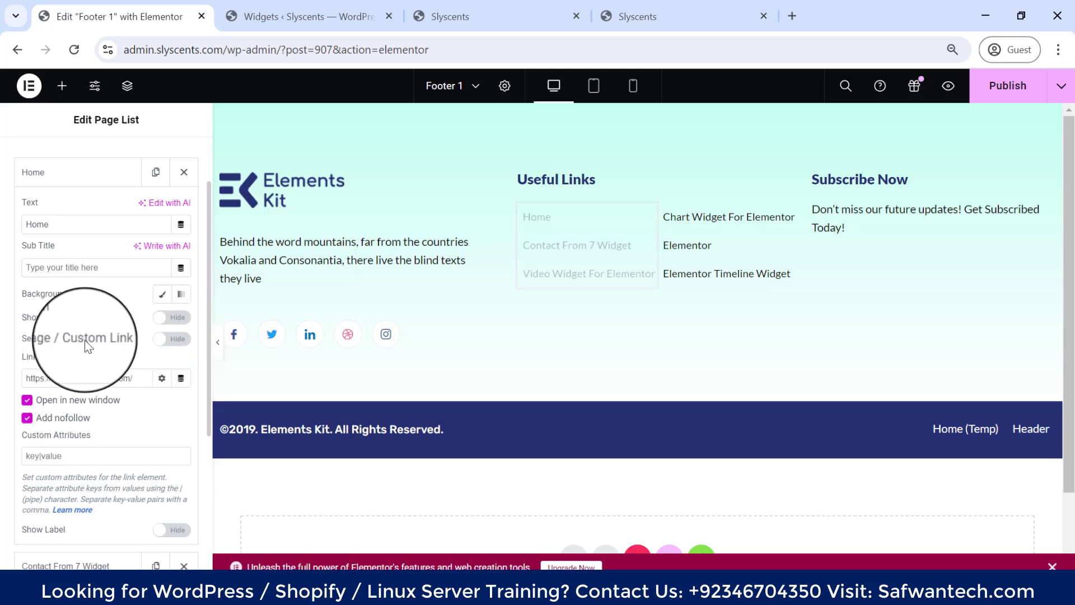
Step: Examine the page list's Settings options, including Layout, Target and Rel, and its Style options
scroll(142, 398, "down", 4)
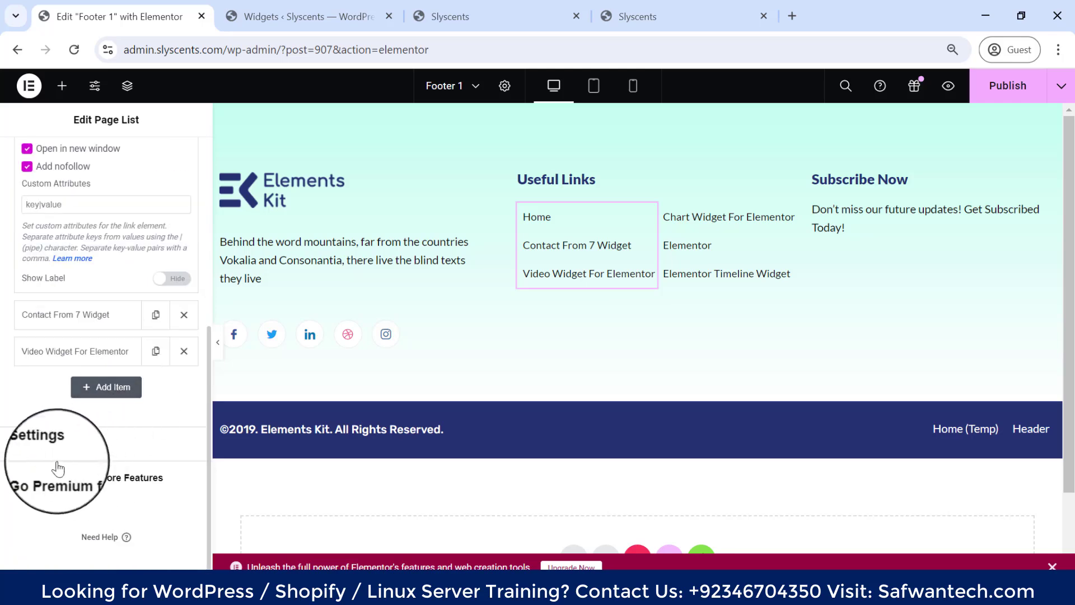
left_click(42, 456)
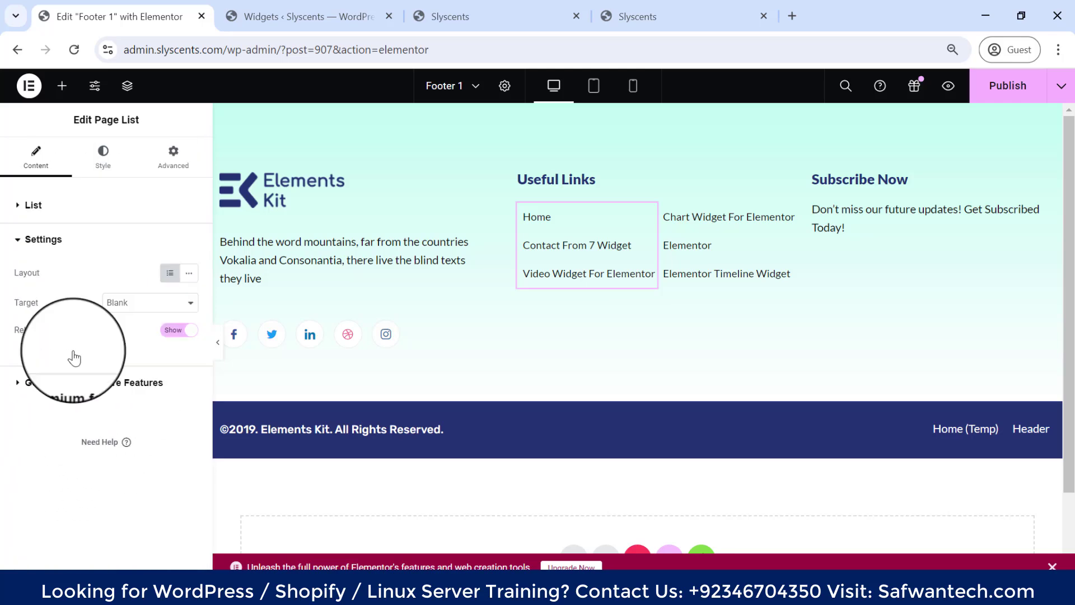
left_click(118, 317)
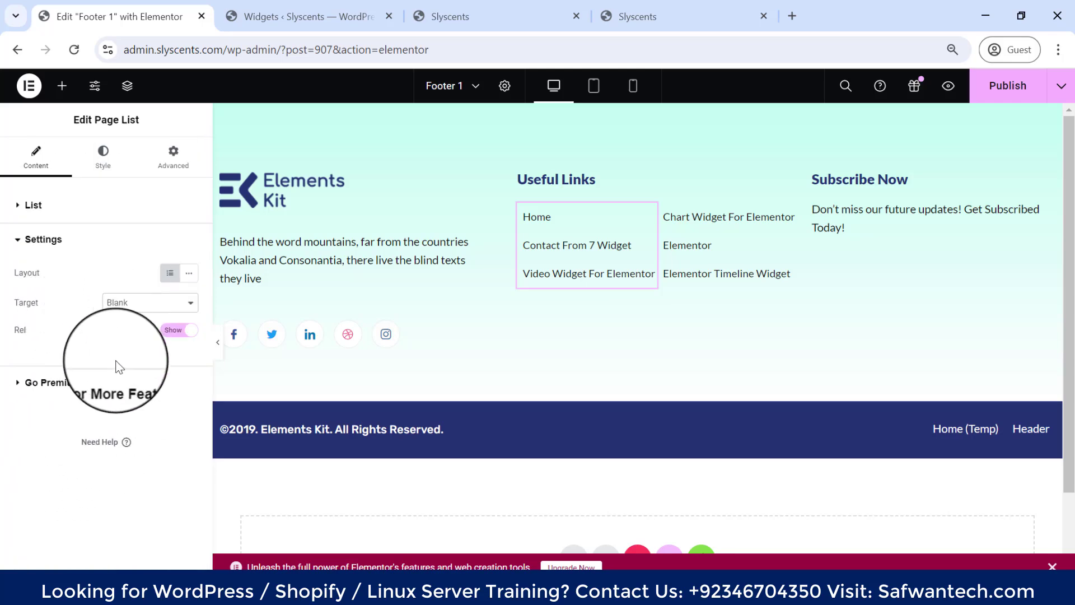
left_click(183, 330)
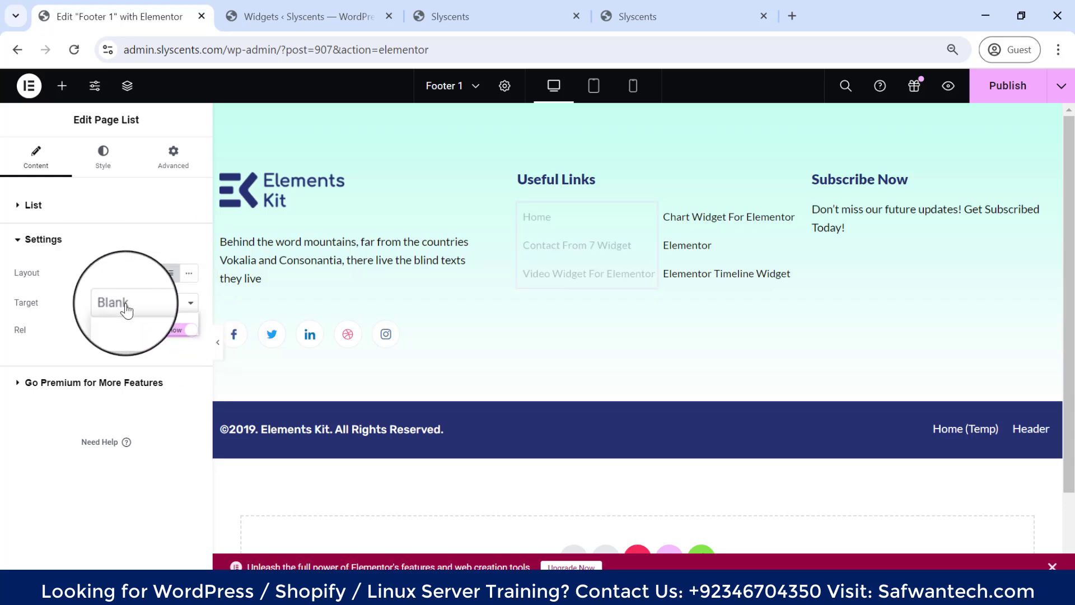
left_click(104, 158)
scroll(108, 361, "down", 5)
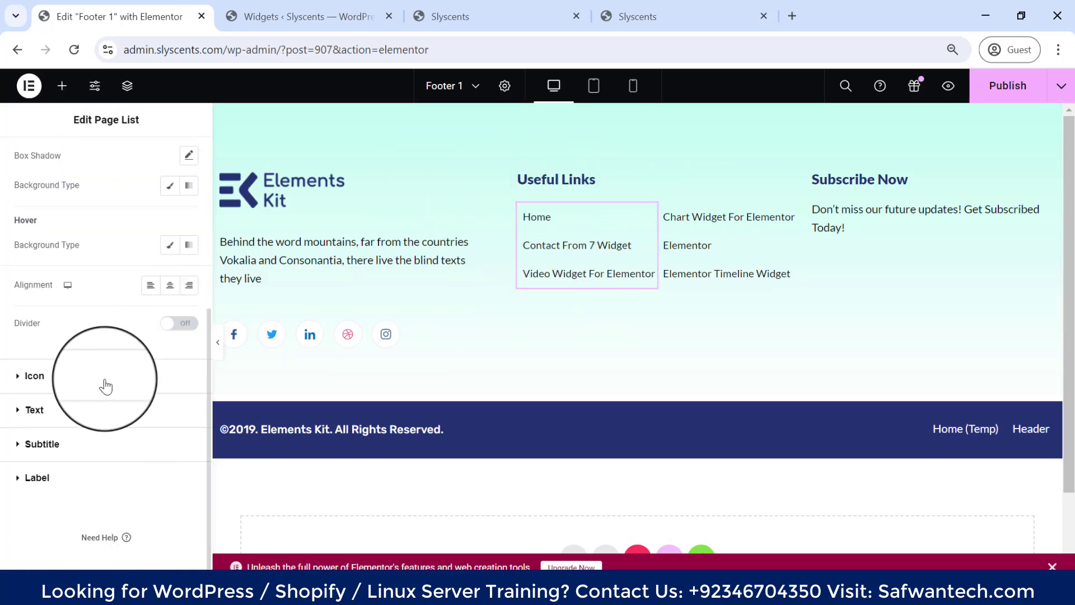
scroll(65, 439, "up", 5)
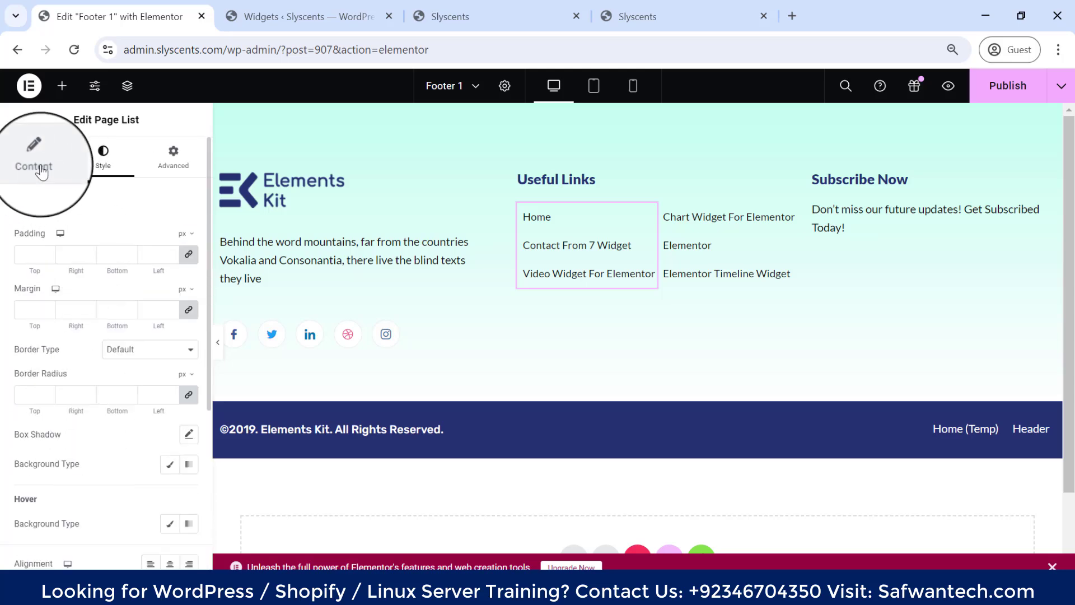
Step: Publish the footer, reload the live home page and check the footer at its end
left_click(1008, 85)
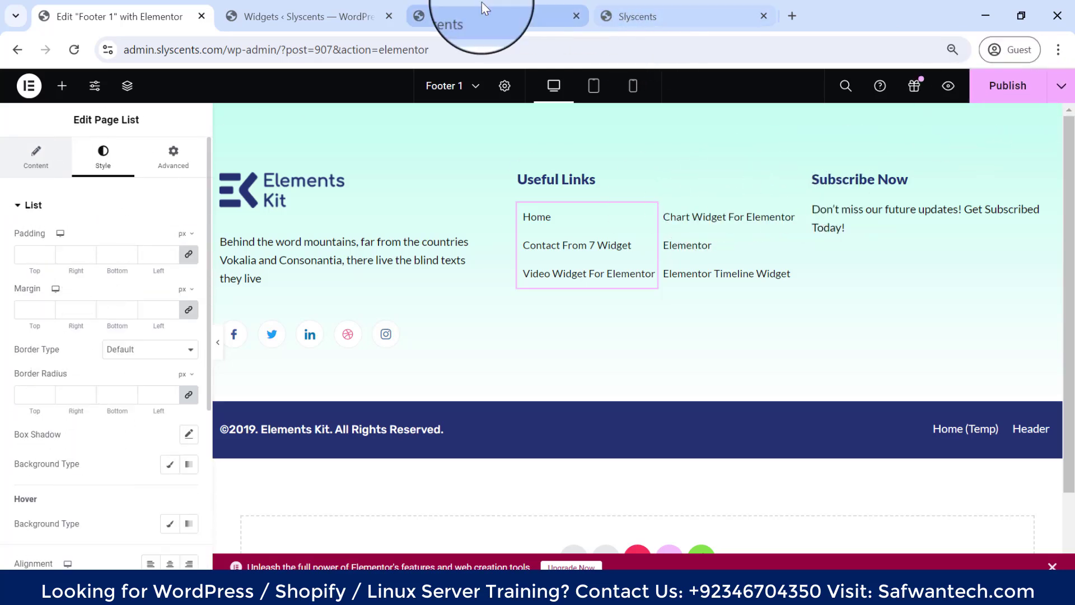
left_click(661, 7)
scroll(560, 252, "up", 6)
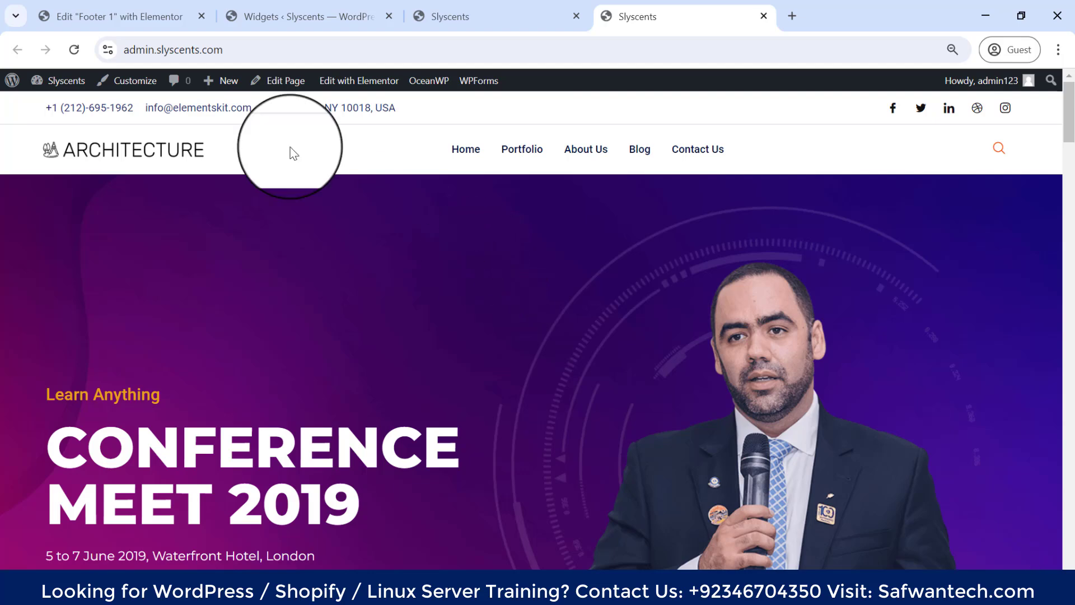
left_click(76, 51)
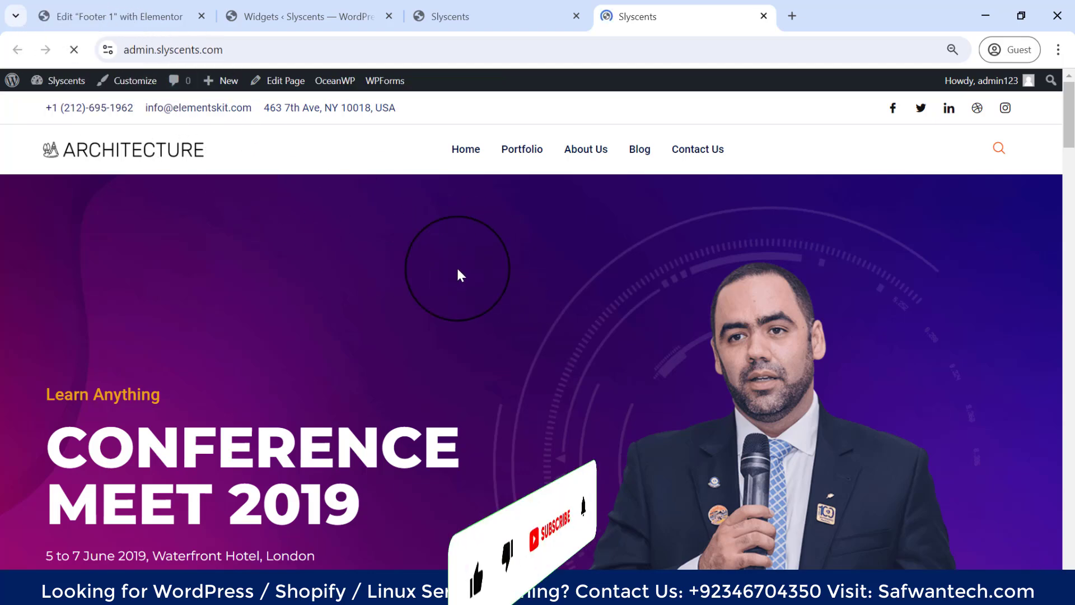
scroll(457, 270, "down", 8)
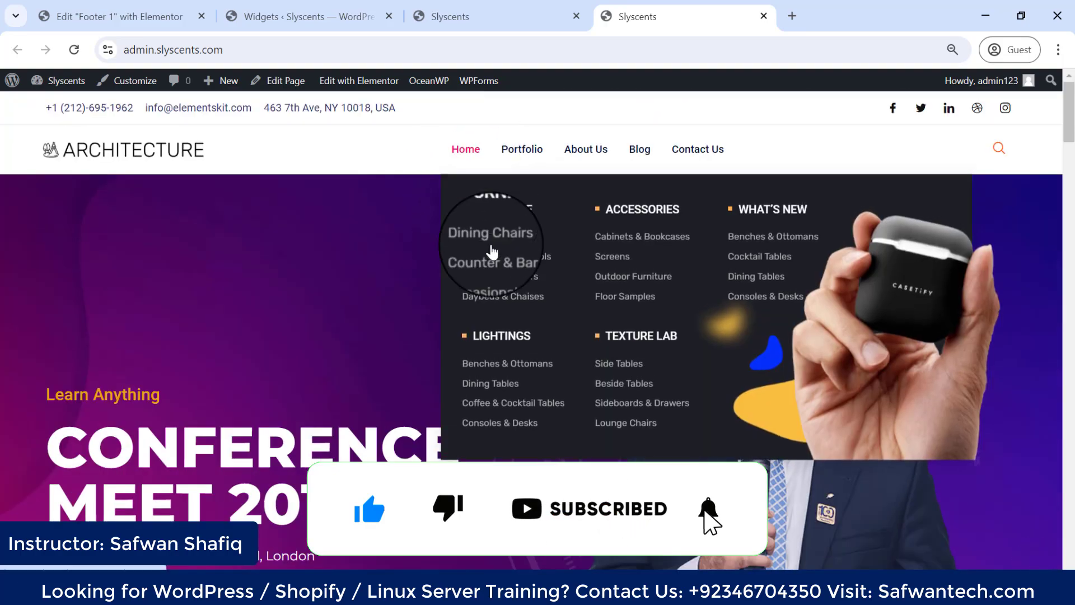
scroll(476, 313, "down", 10)
scroll(476, 328, "down", 15)
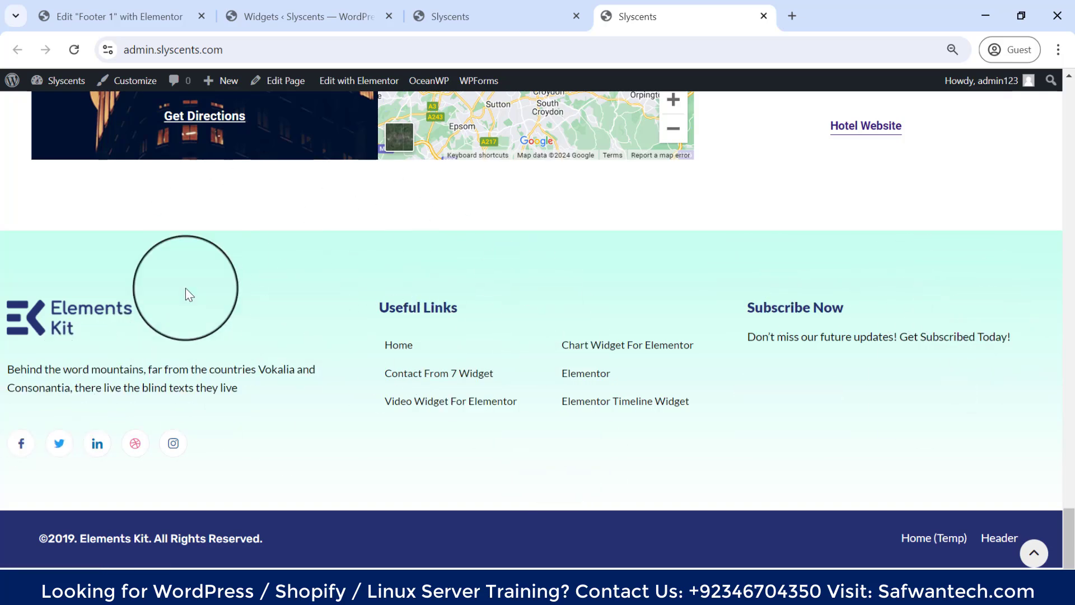
left_click(95, 16)
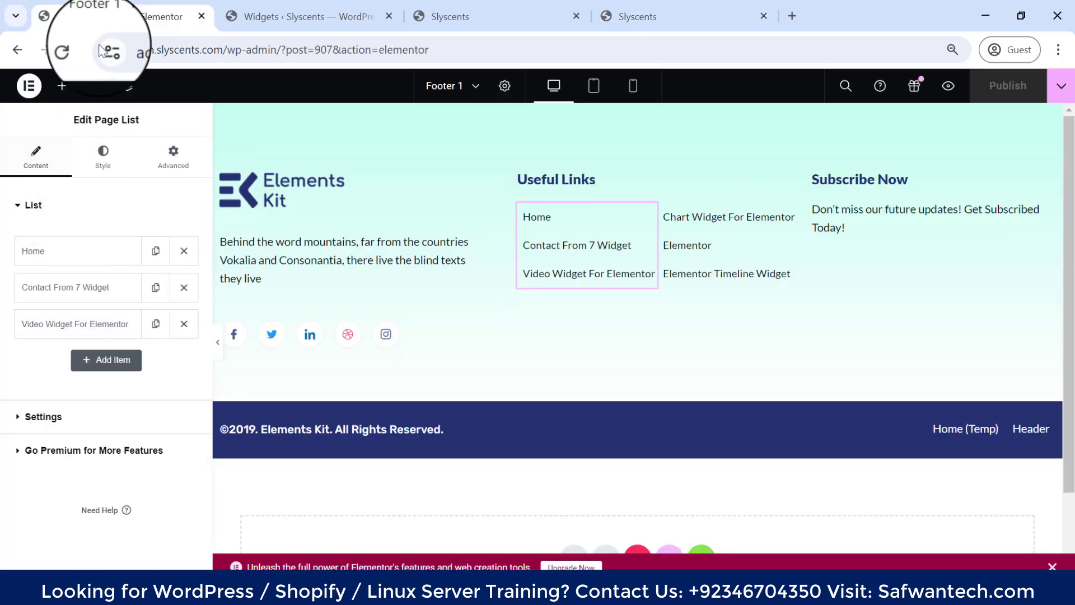
Step: Open the live site's Blog page and check that the custom footer is shown at its end
left_click(454, 17)
scroll(617, 194, "up", 10)
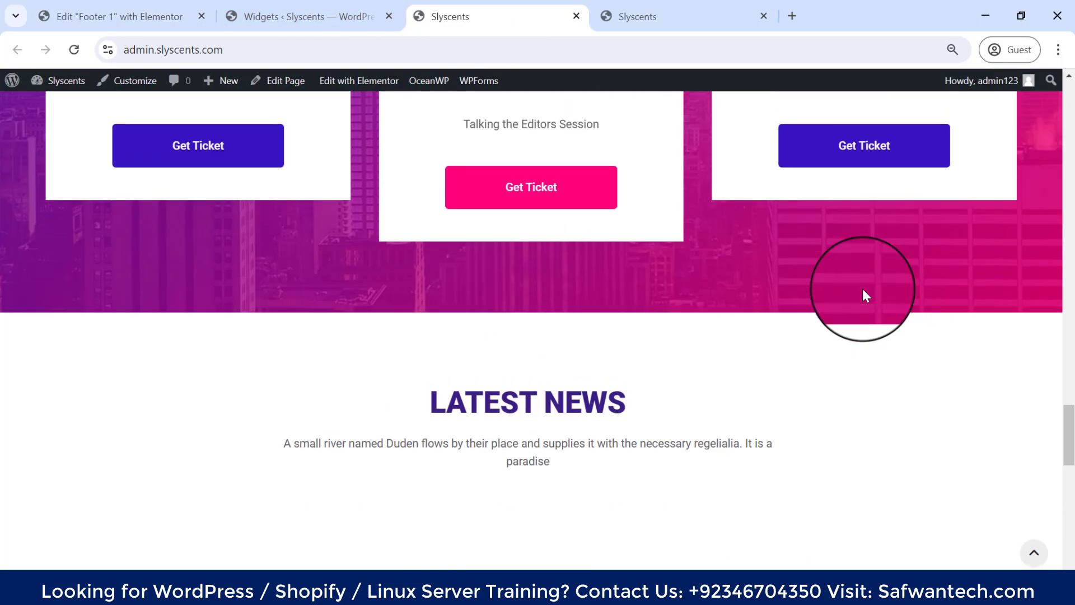
scroll(863, 290, "up", 10)
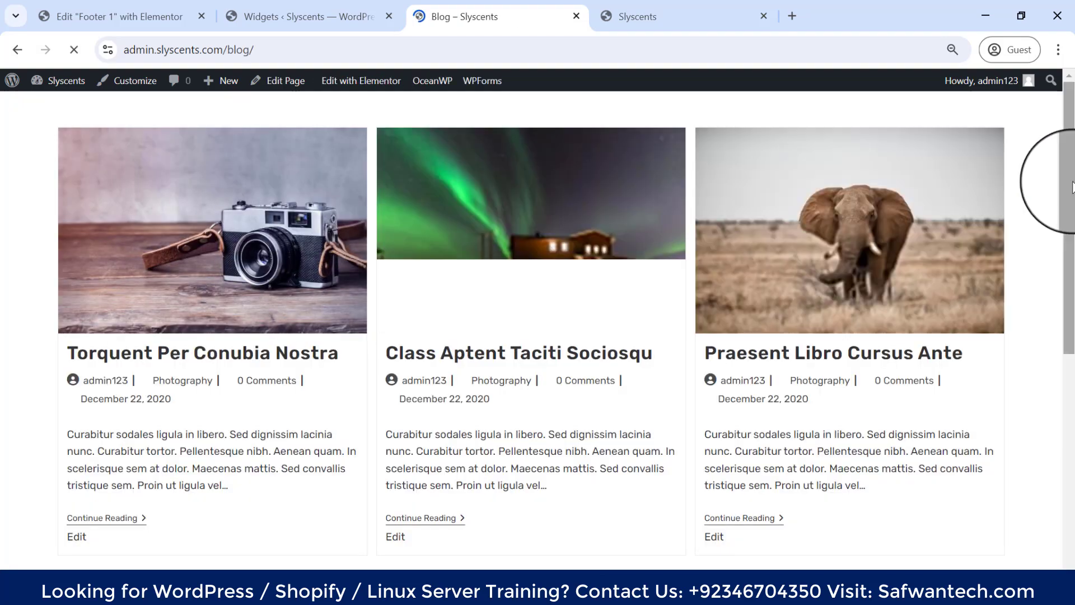
left_click_drag(1070, 180, 1070, 456)
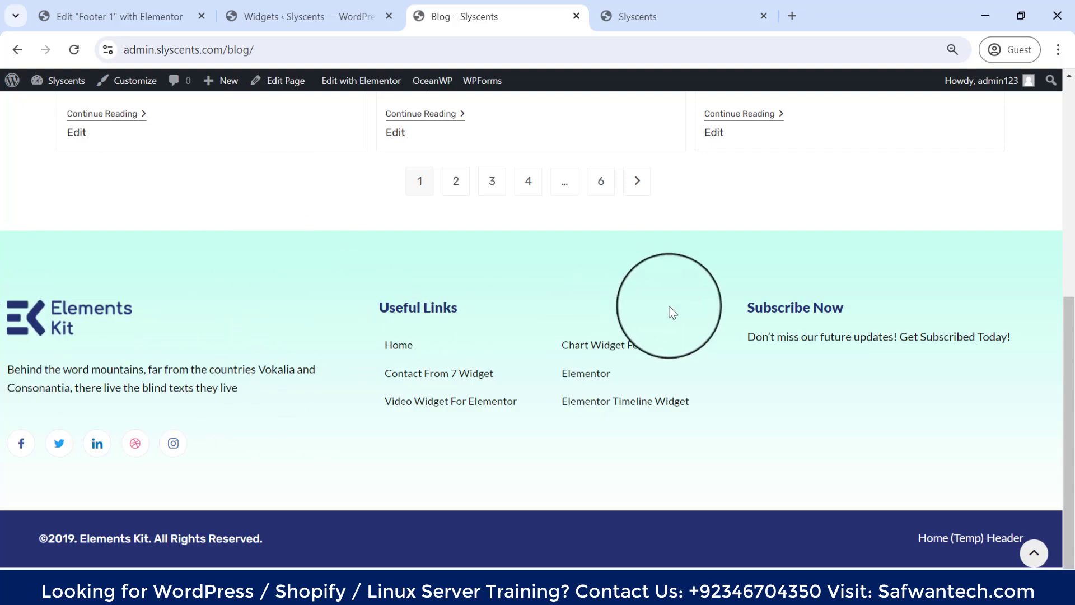
scroll(669, 306, "up", 2)
scroll(672, 311, "down", 2)
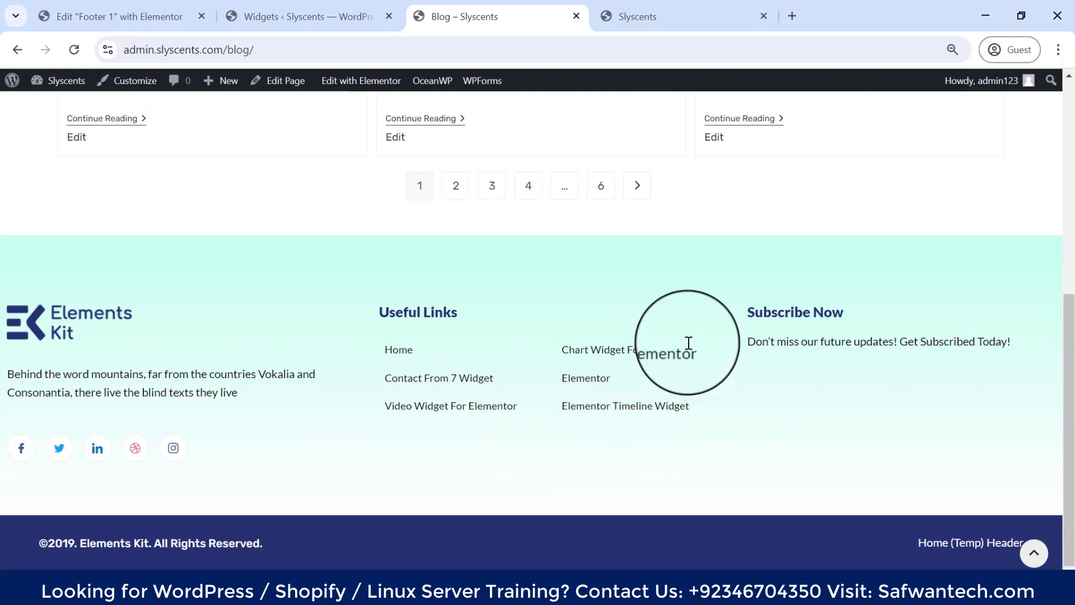
scroll(688, 344, "up", 5)
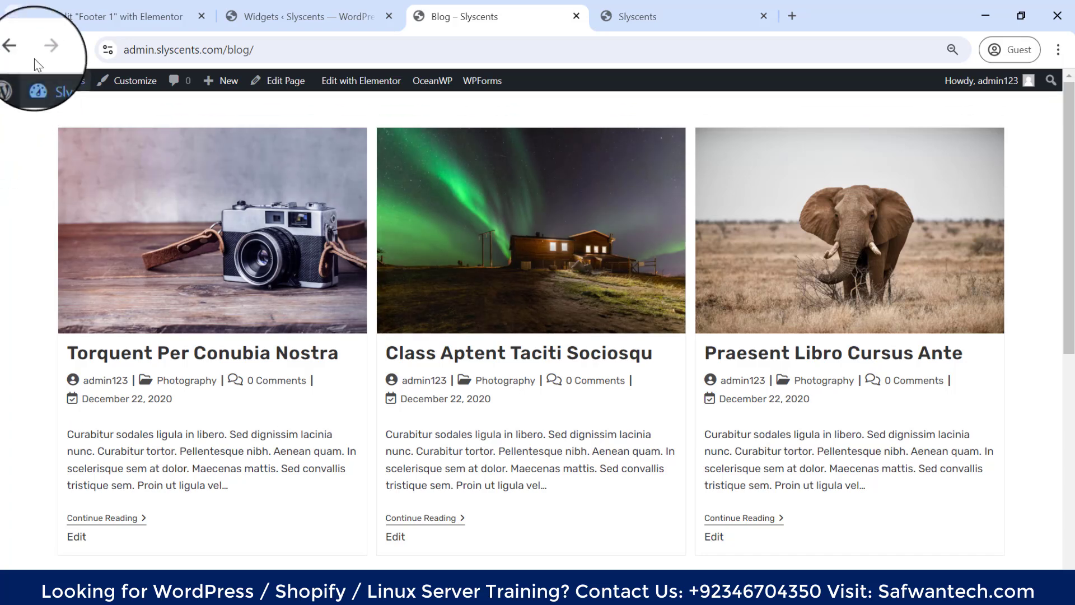
Step: Go back and open the live site's Contact Us page to inspect its footer
left_click(17, 49)
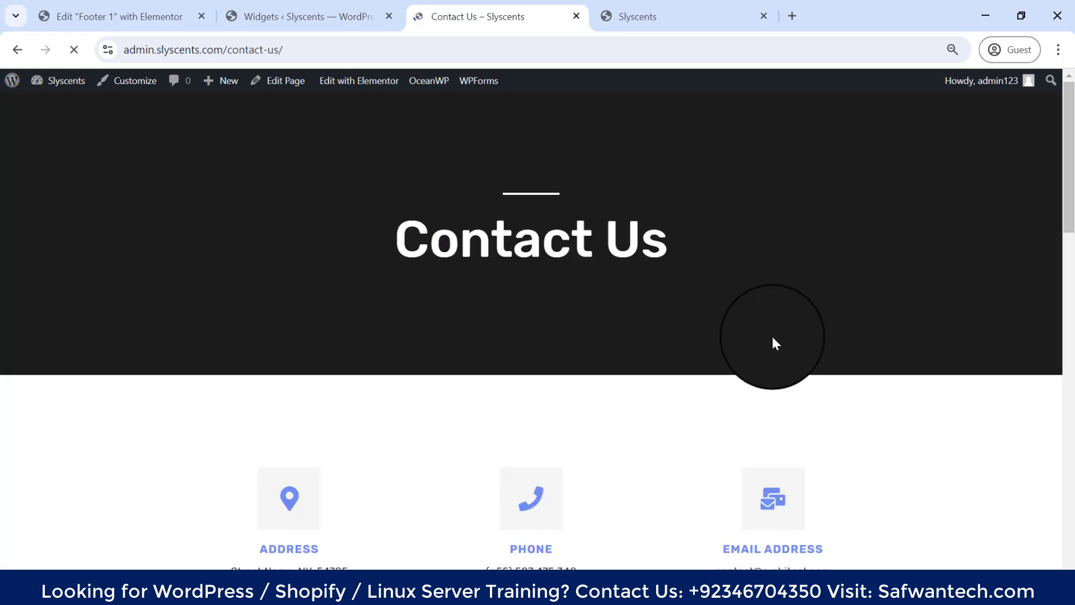
scroll(773, 337, "down", 15)
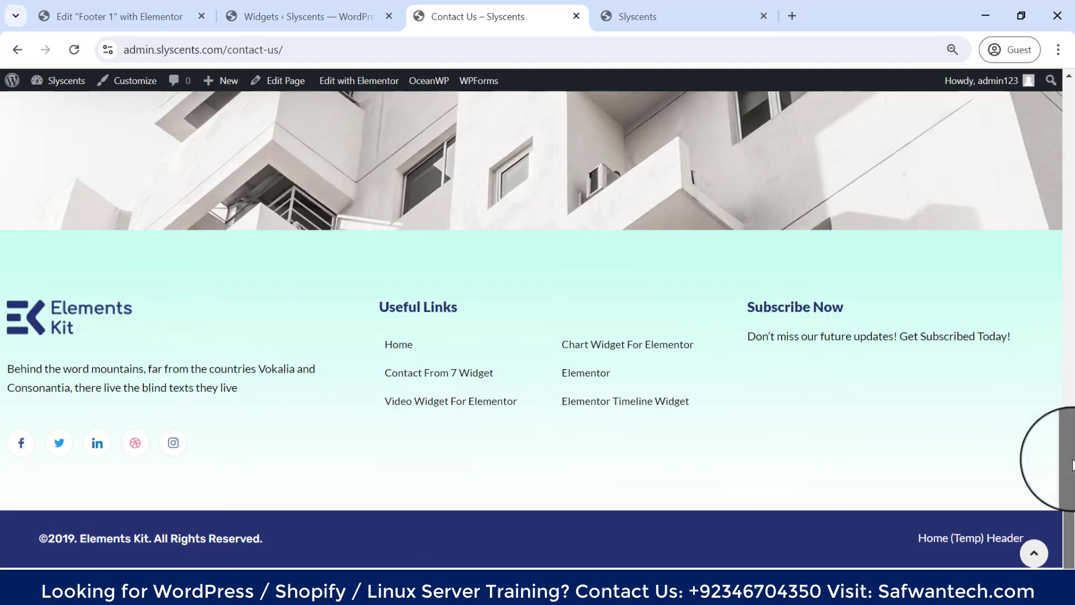
left_click_drag(1073, 465, 1070, 493)
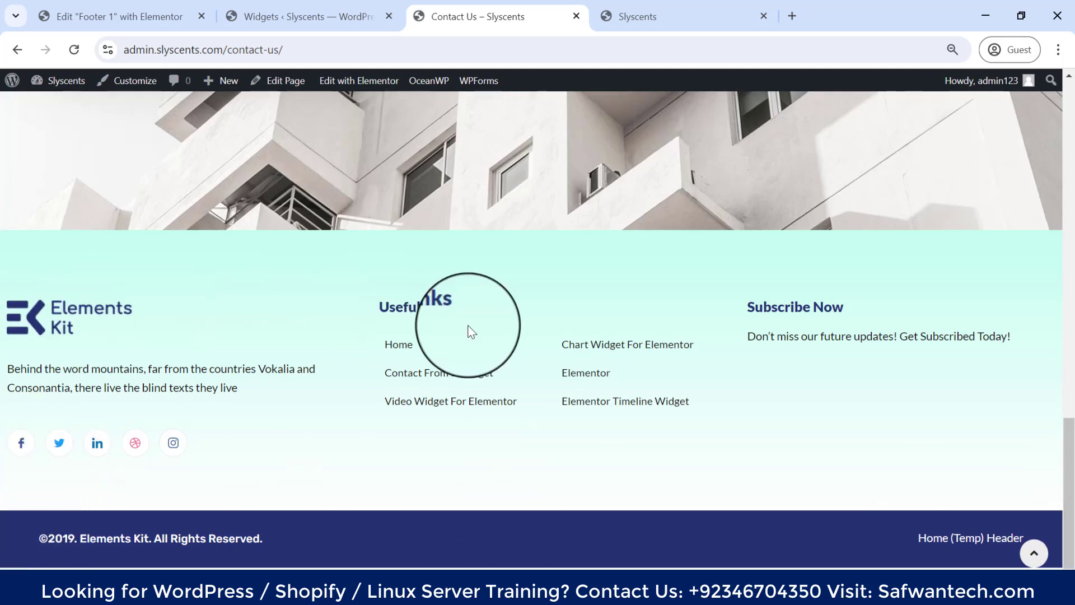
scroll(691, 286, "up", 15)
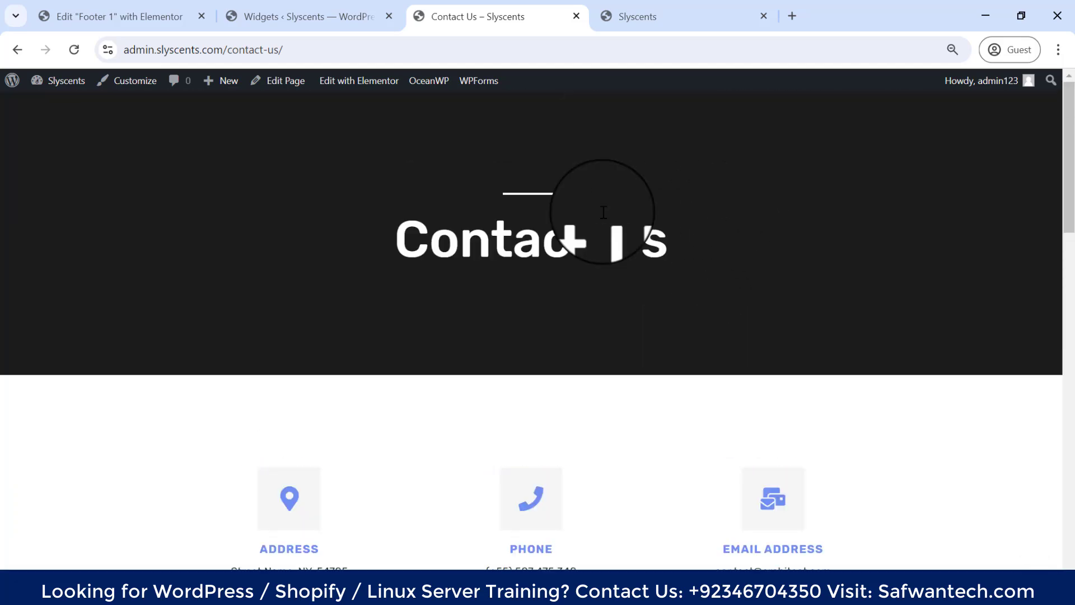
Step: Return to the live home page and inspect the footer at its end once more
left_click(24, 50)
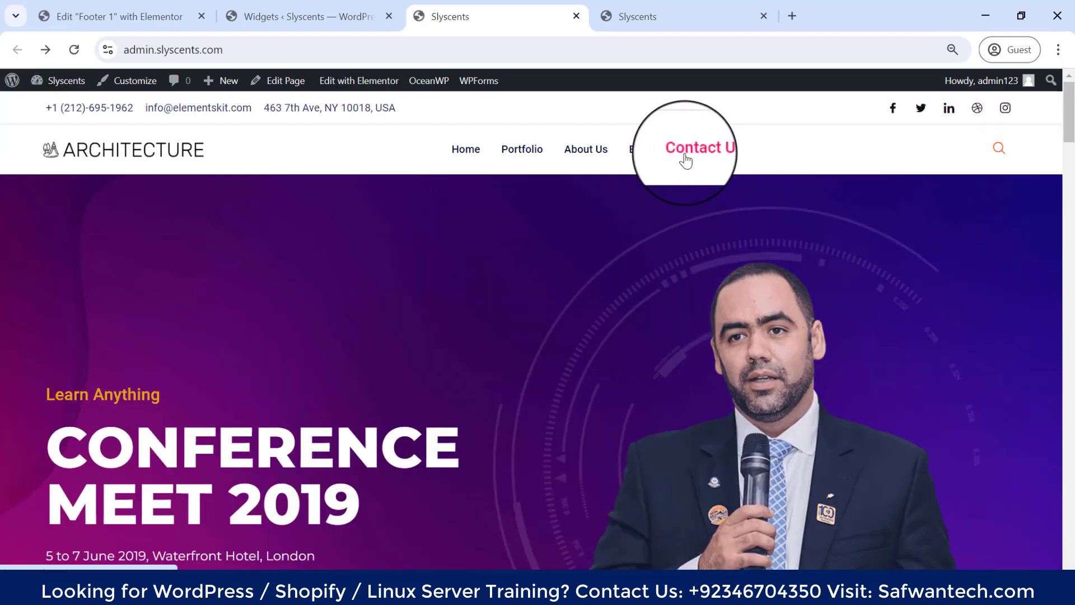
left_click_drag(1073, 126, 1073, 538)
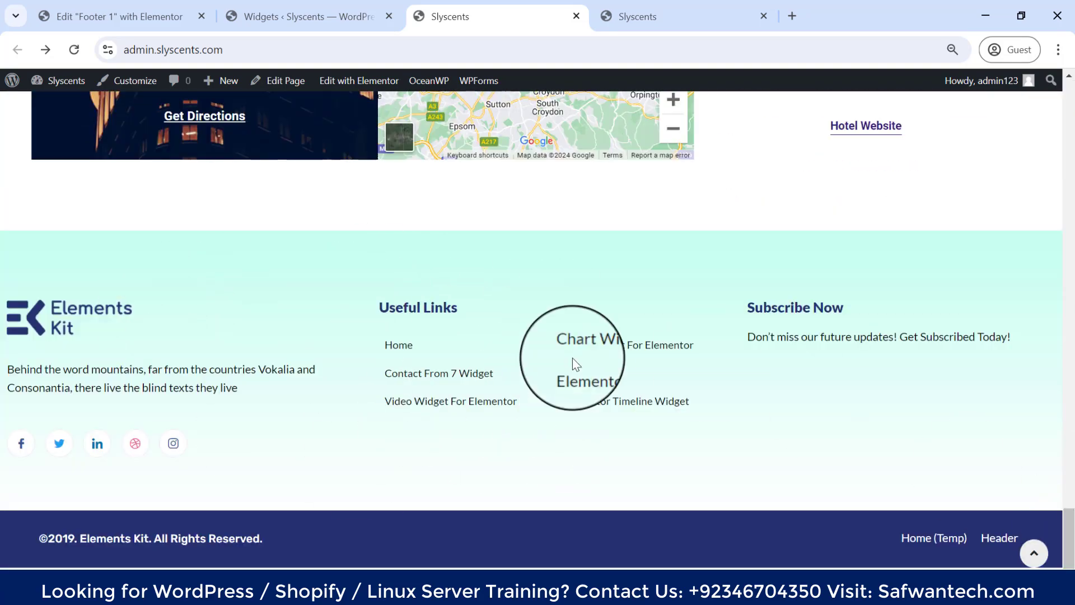
scroll(772, 382, "up", 1)
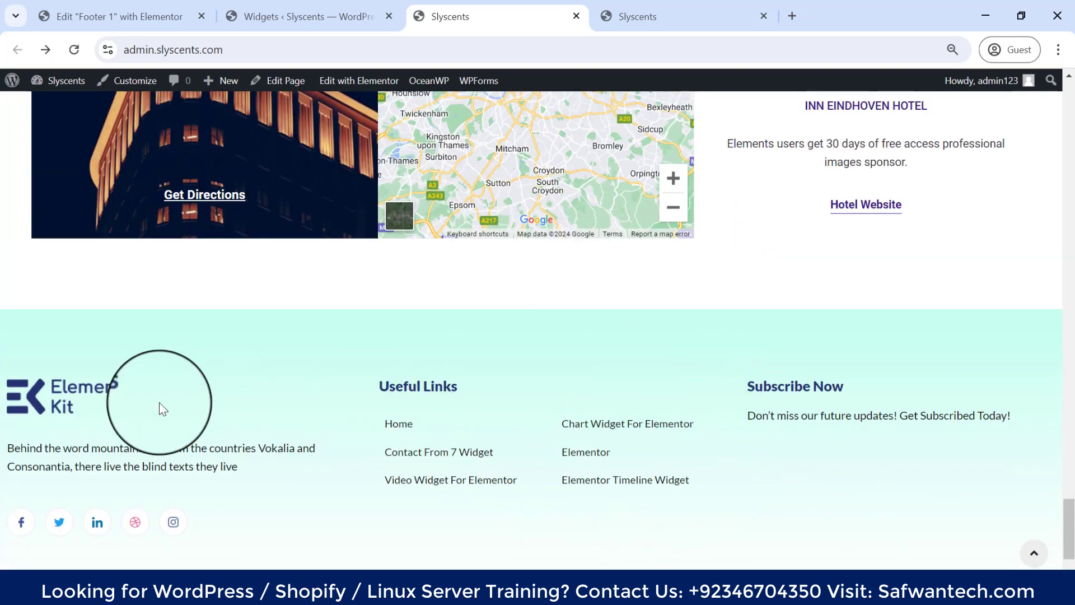
scroll(158, 401, "up", 3)
Step: Leave the Elementor editor for the WordPress dashboard at admin.slyscents.com/wp-admin/ and open the ElementsKit Header Footer template list
left_click(112, 16)
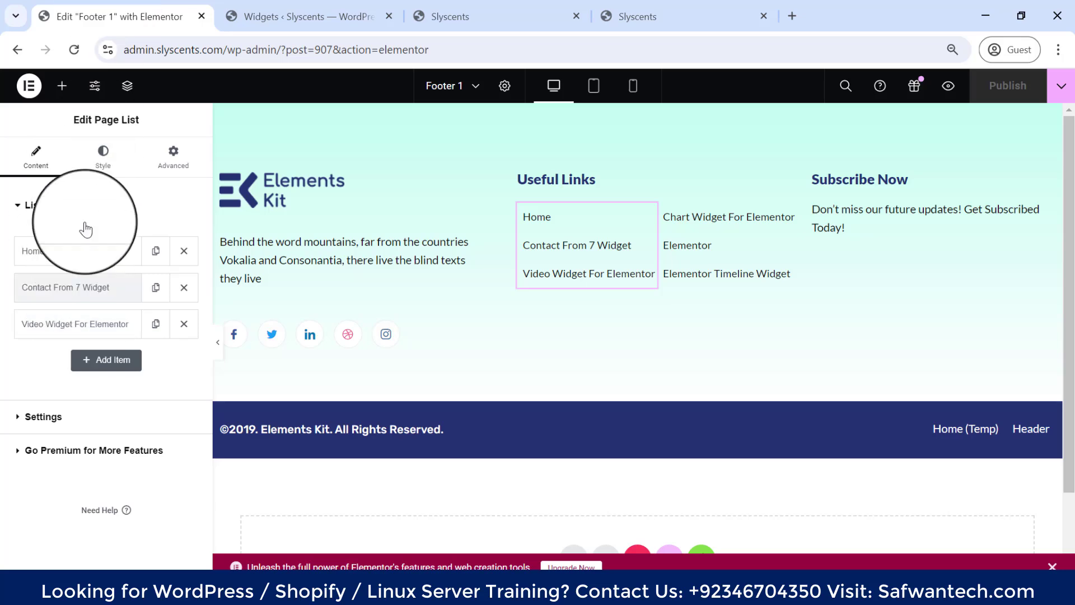
left_click_drag(283, 51, 569, 49)
key("BackSpace")
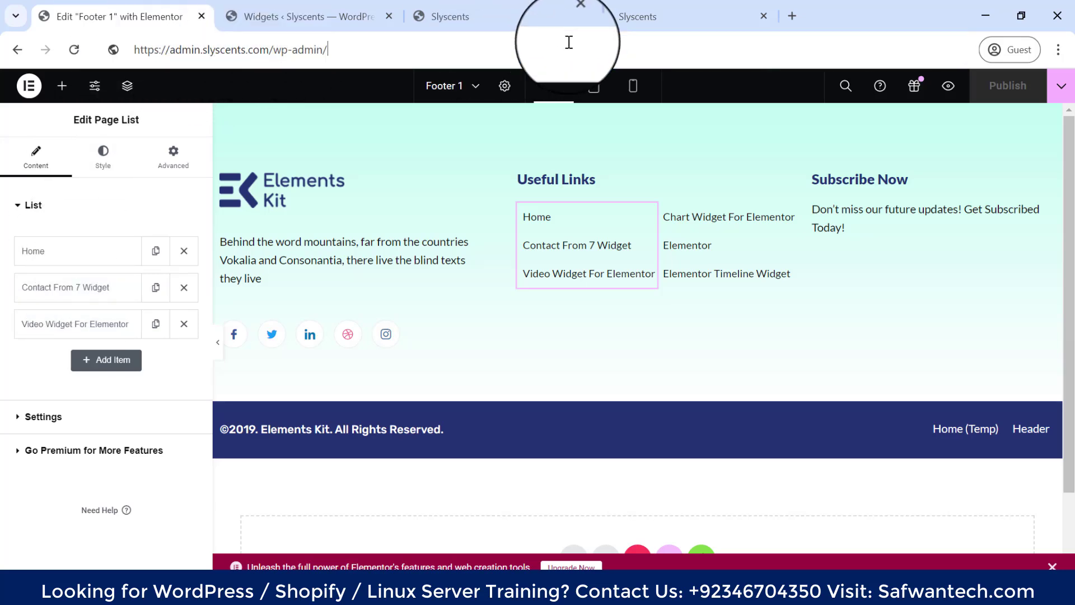
key("Return")
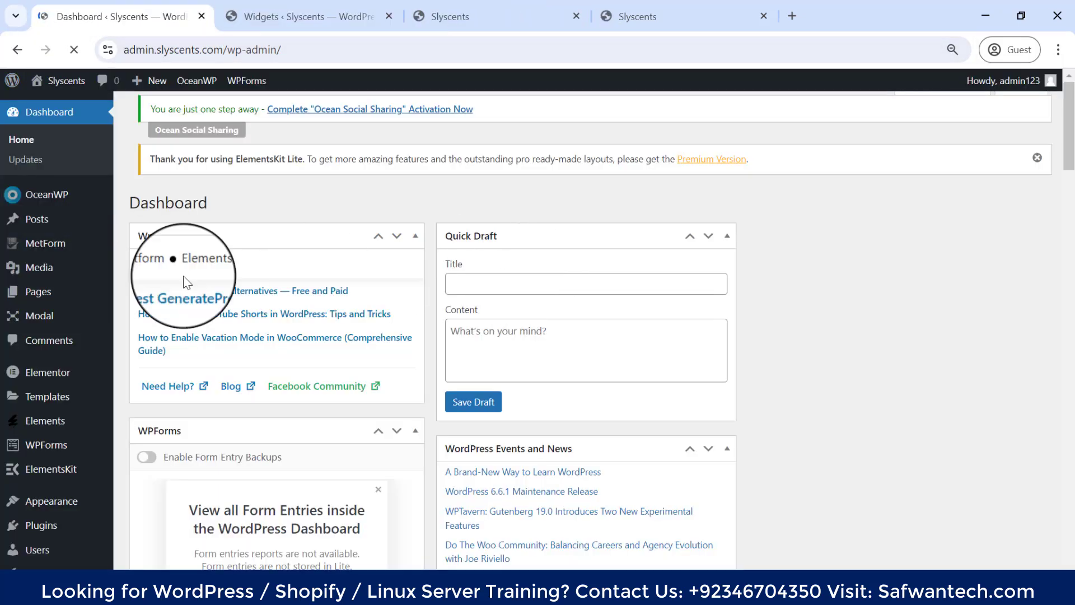
scroll(39, 460, "down", 4)
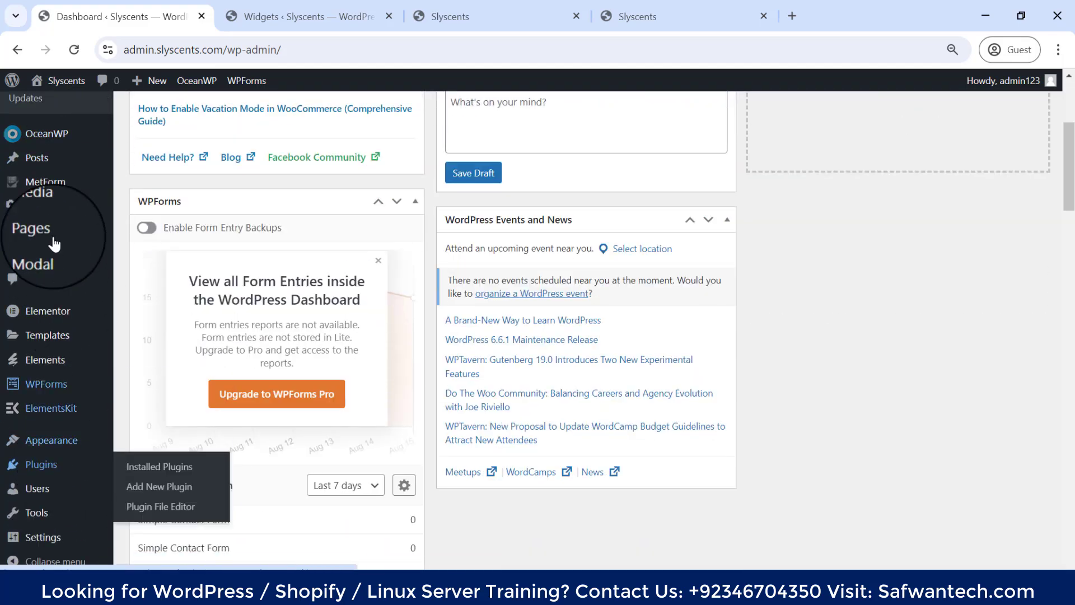
mouse_move(66, 424)
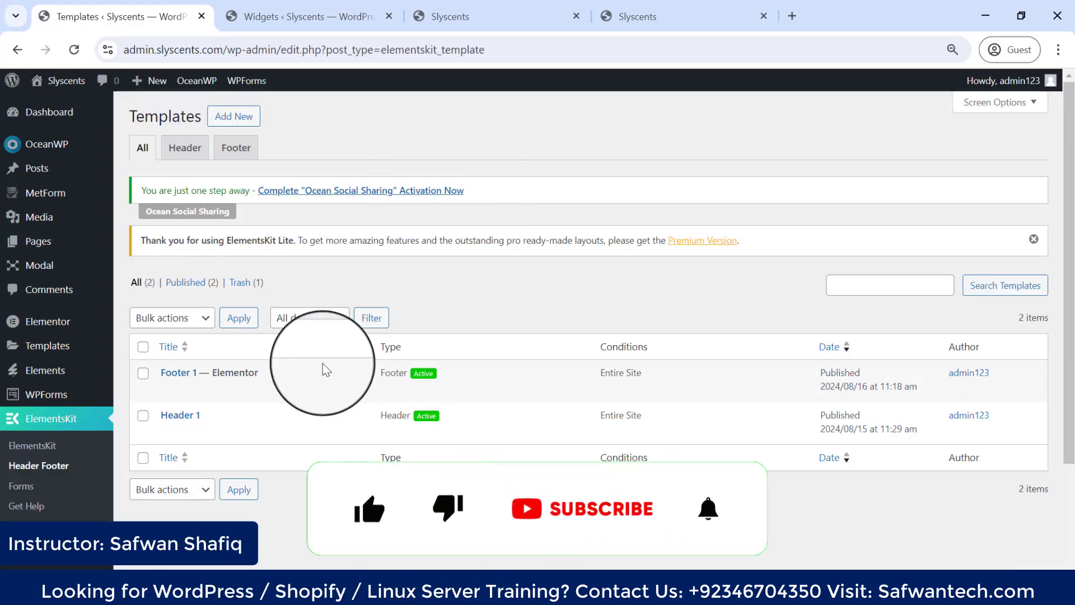
mouse_move(167, 380)
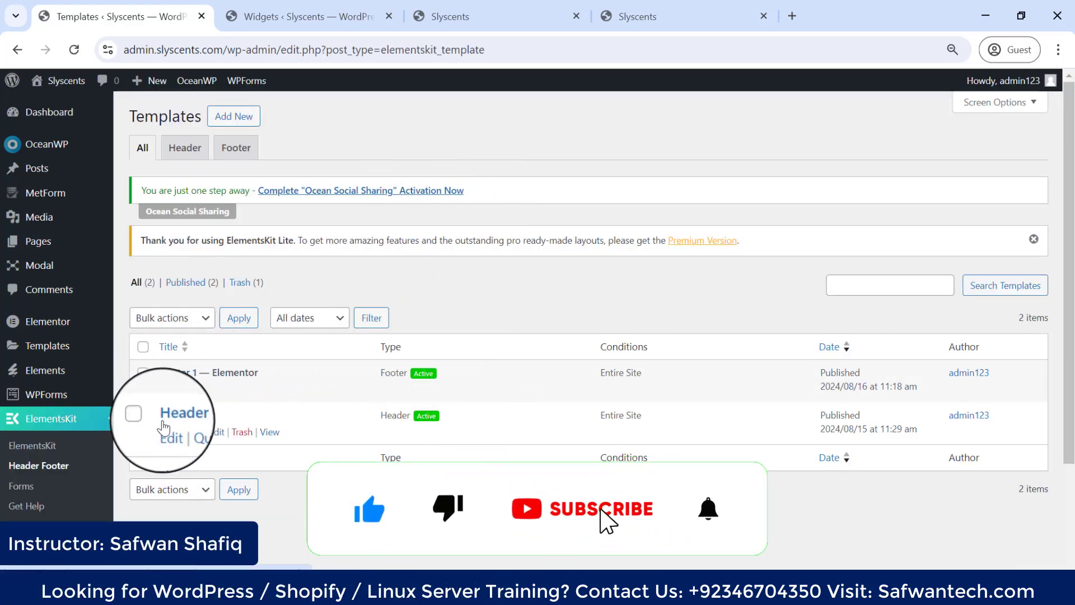
mouse_move(207, 421)
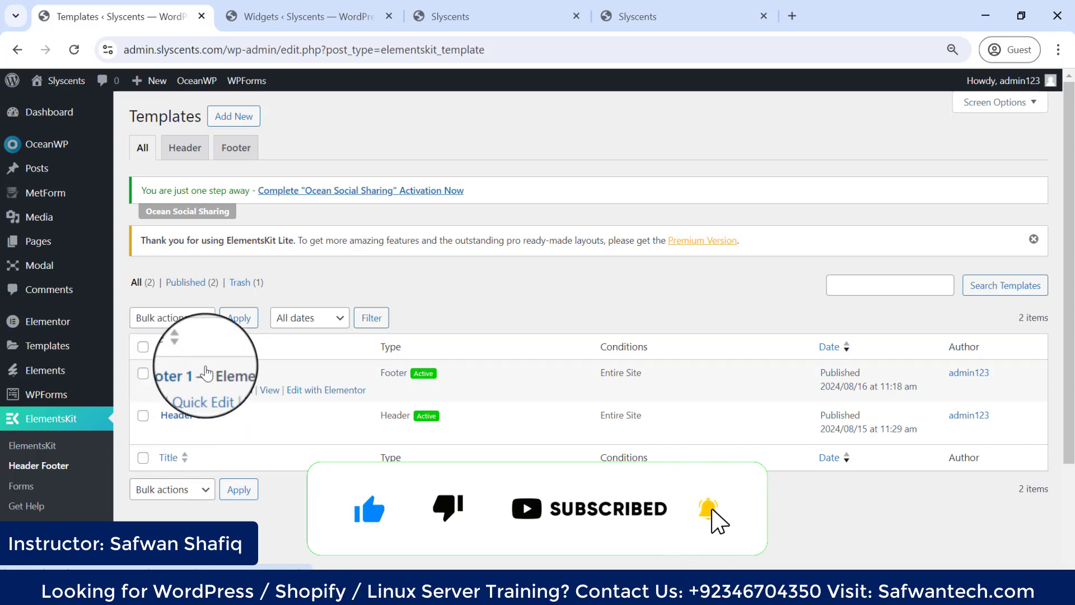
Step: Create an activated ElementsKit template titled Footer with type Footer and condition Entire Site, and open its content in Elementor
left_click(234, 116)
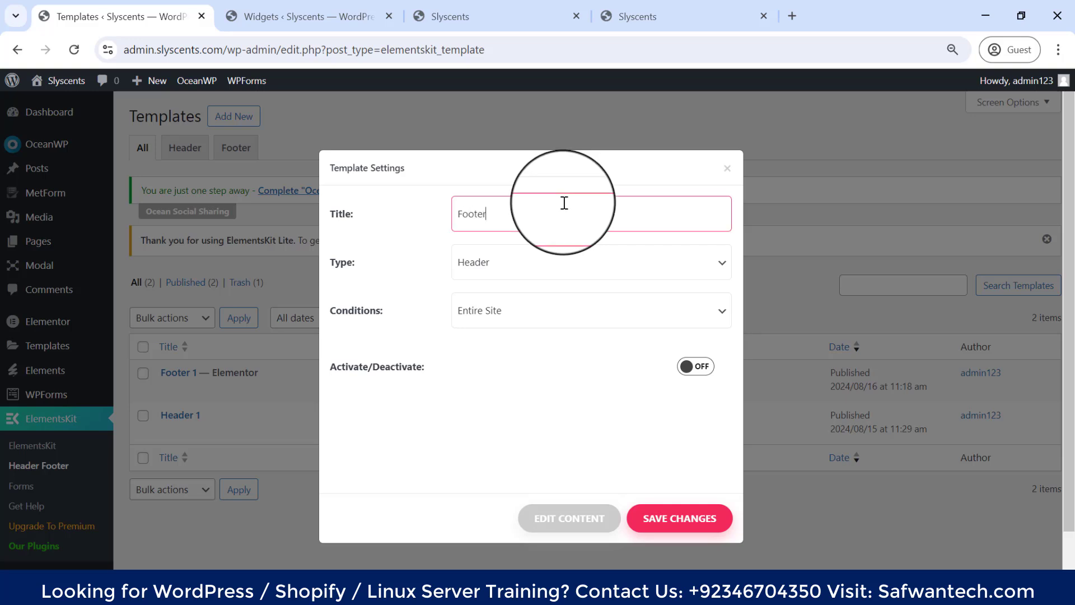
left_click(516, 261)
left_click(524, 300)
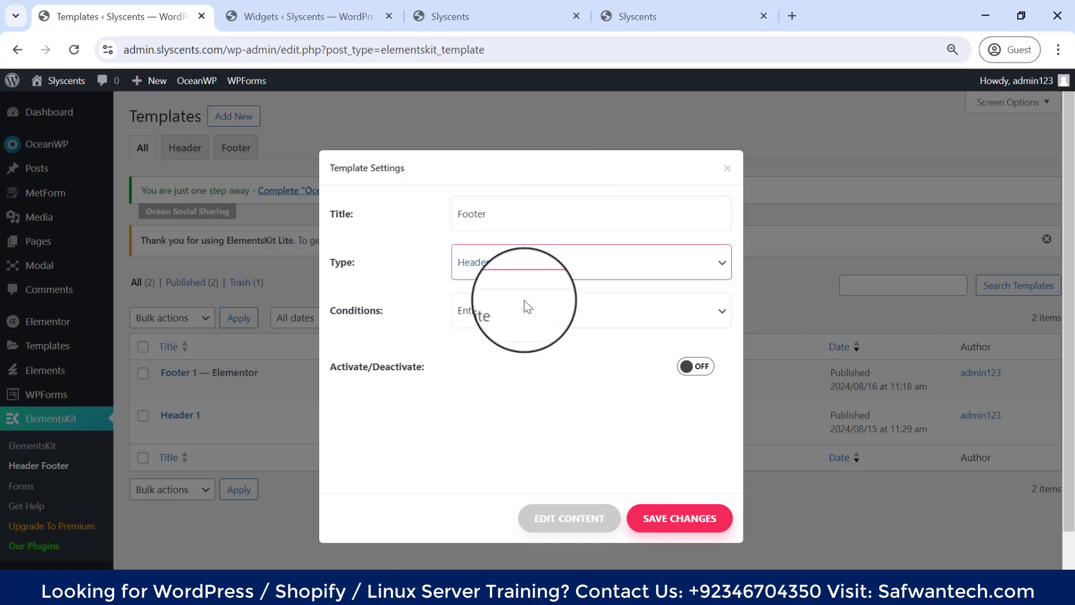
left_click(525, 305)
left_click(422, 424)
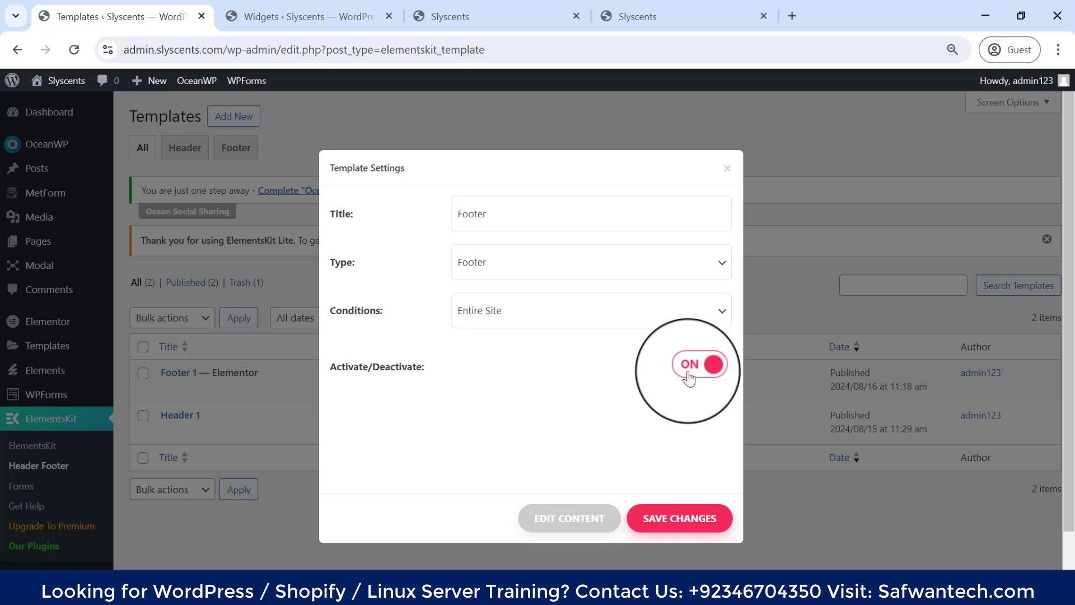
left_click(566, 524)
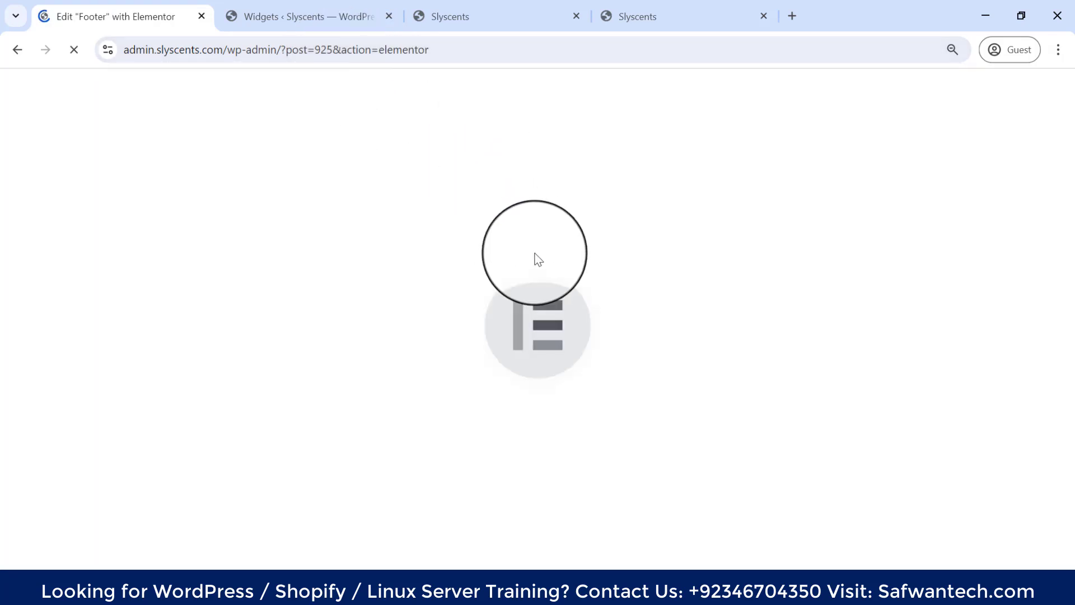
Step: Return to the WordPress dashboard at admin.slyscents.com/wp-admin/ and look through the installed plugins
left_click_drag(467, 51, 285, 44)
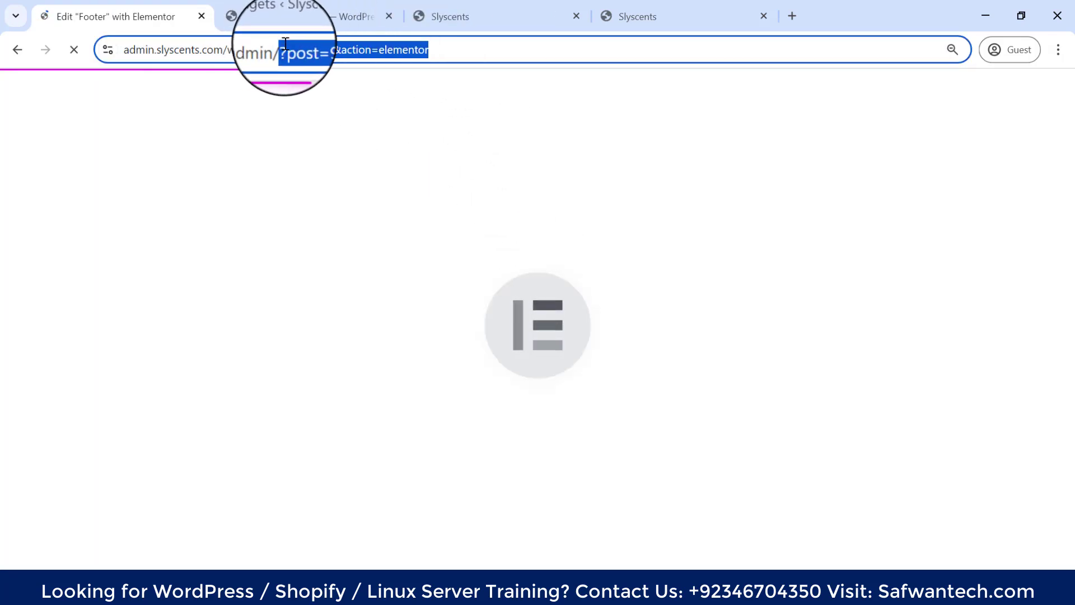
key("BackSpace")
key("Return")
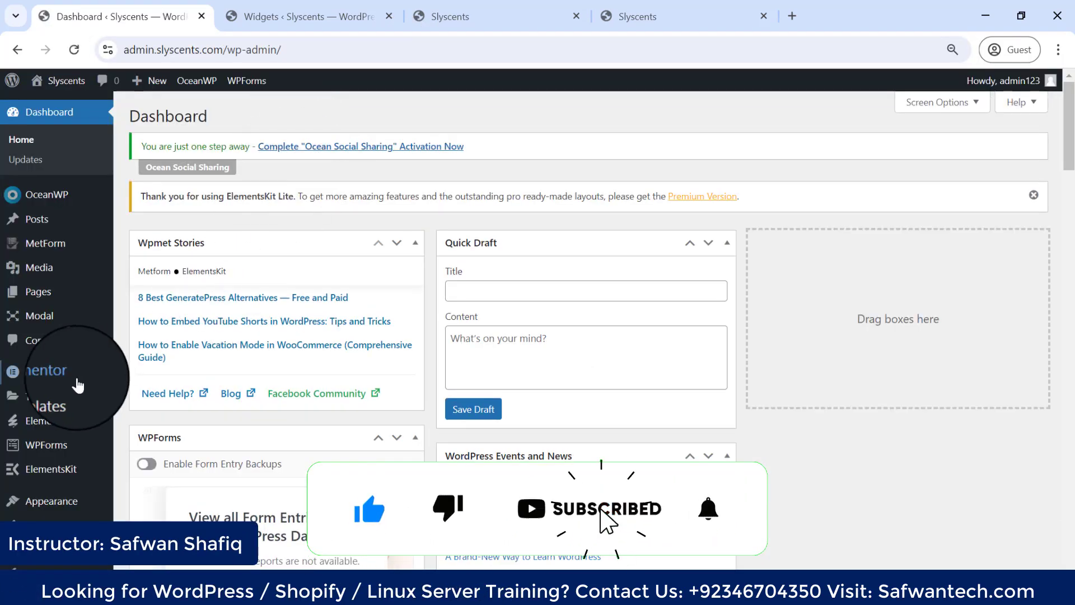
scroll(84, 392, "down", 3)
scroll(87, 404, "down", 1)
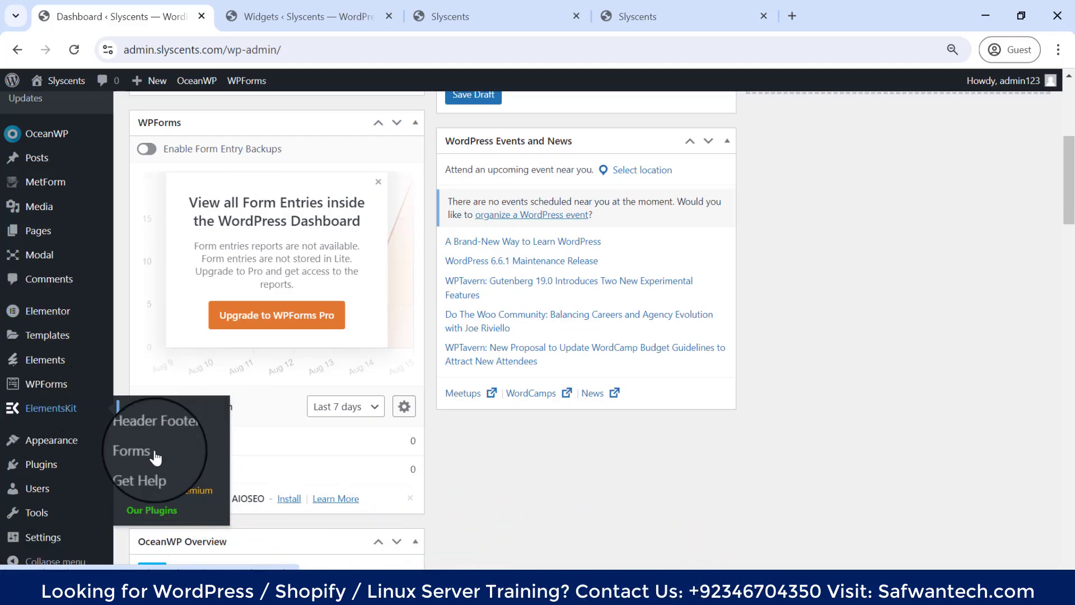
mouse_move(65, 476)
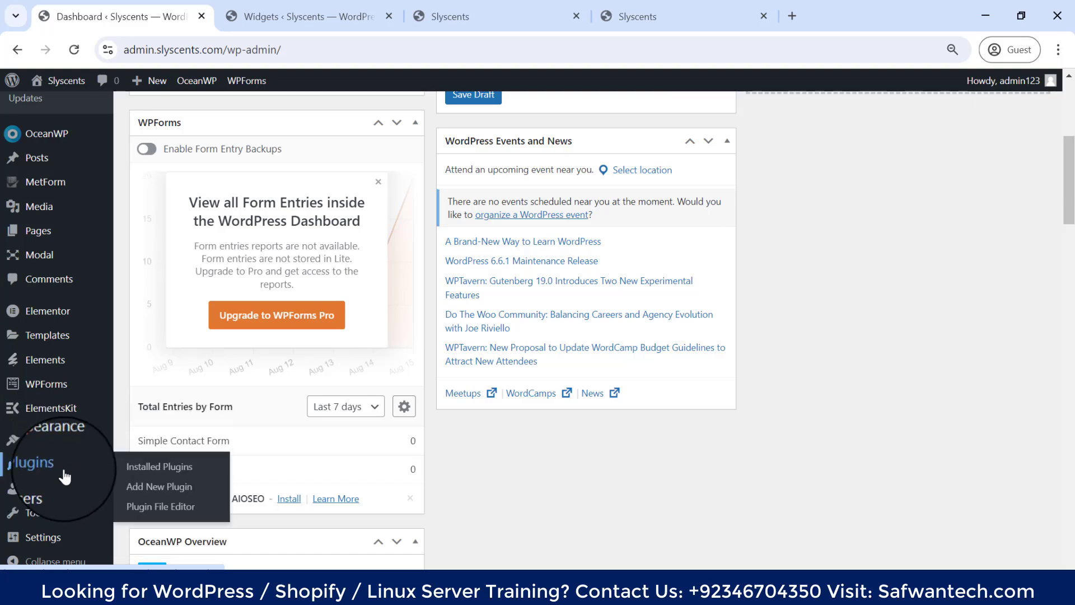
left_click(149, 468)
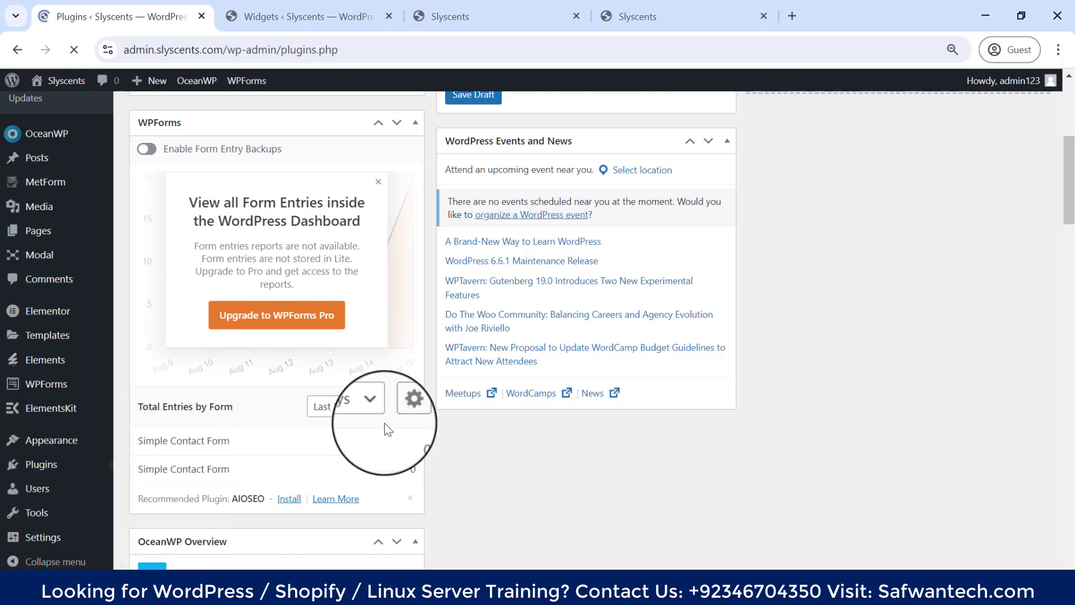
scroll(708, 280, "down", 5)
scroll(888, 302, "up", 5)
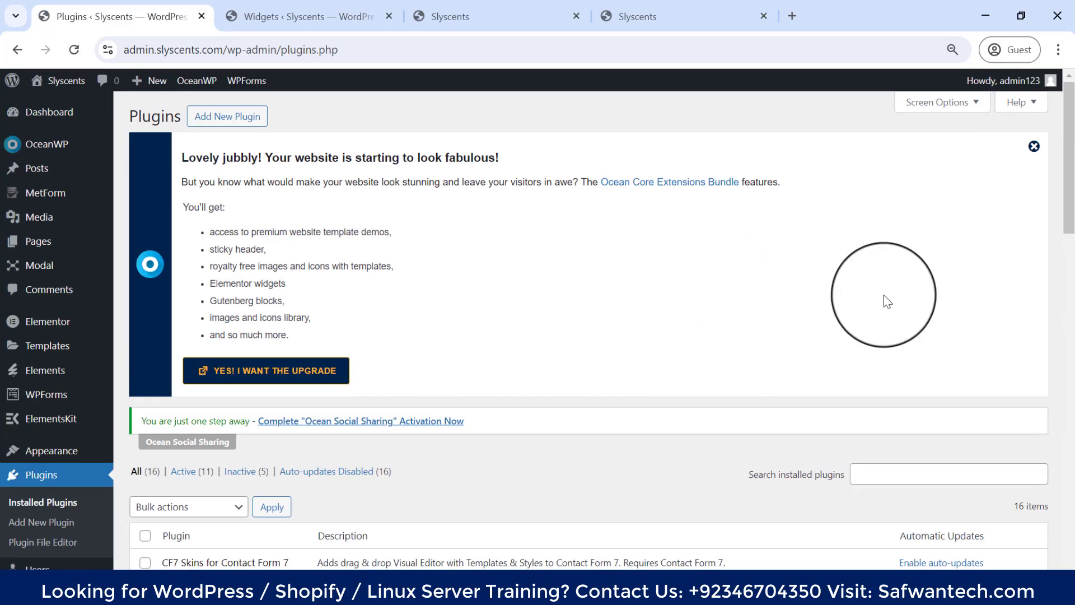
scroll(743, 319, "down", 3)
scroll(264, 180, "up", 3)
Step: Start adding a new plugin and search the plugin directory for "elementor header"
left_click(218, 120)
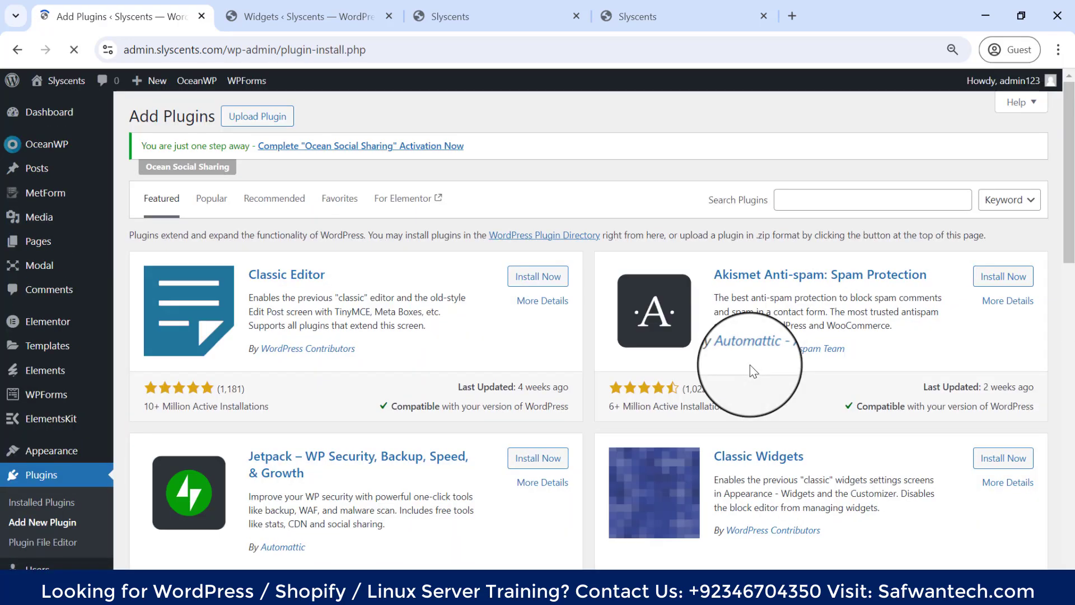
left_click(901, 205)
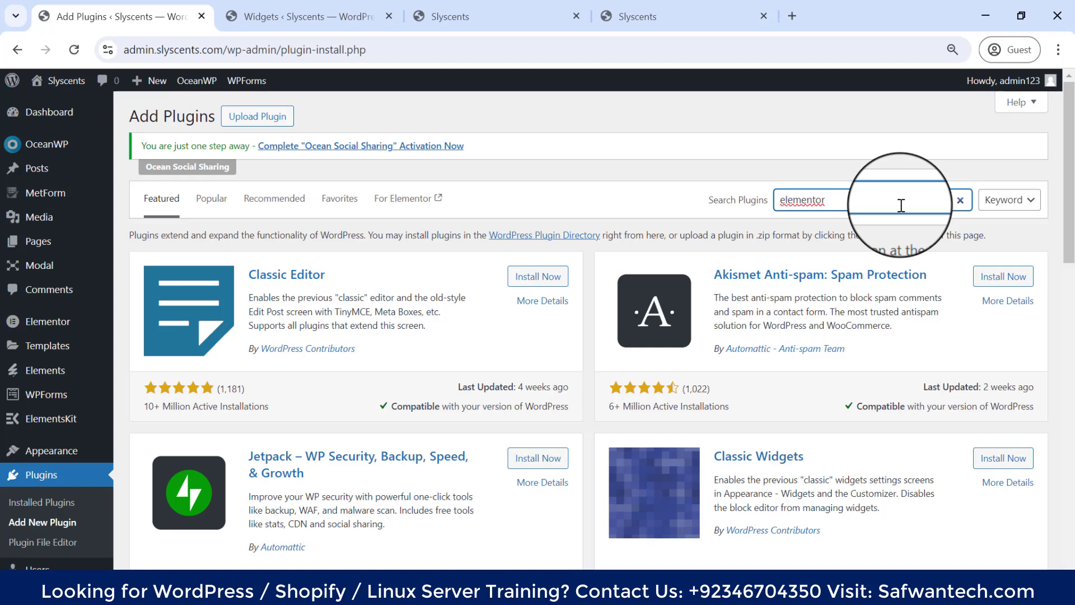
type("elementor header")
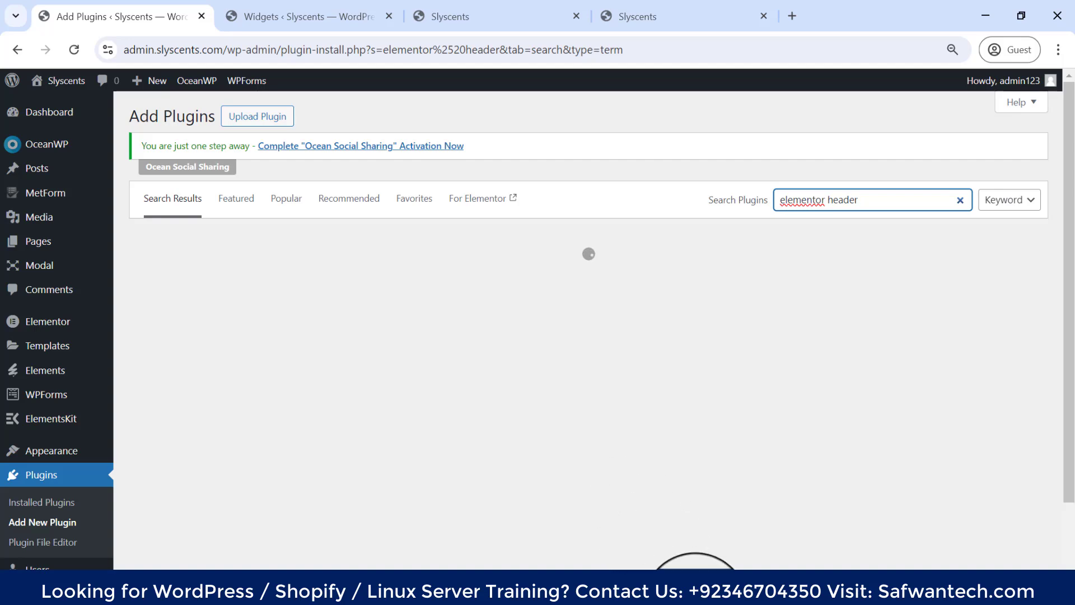
right_click(695, 603)
left_click(686, 546)
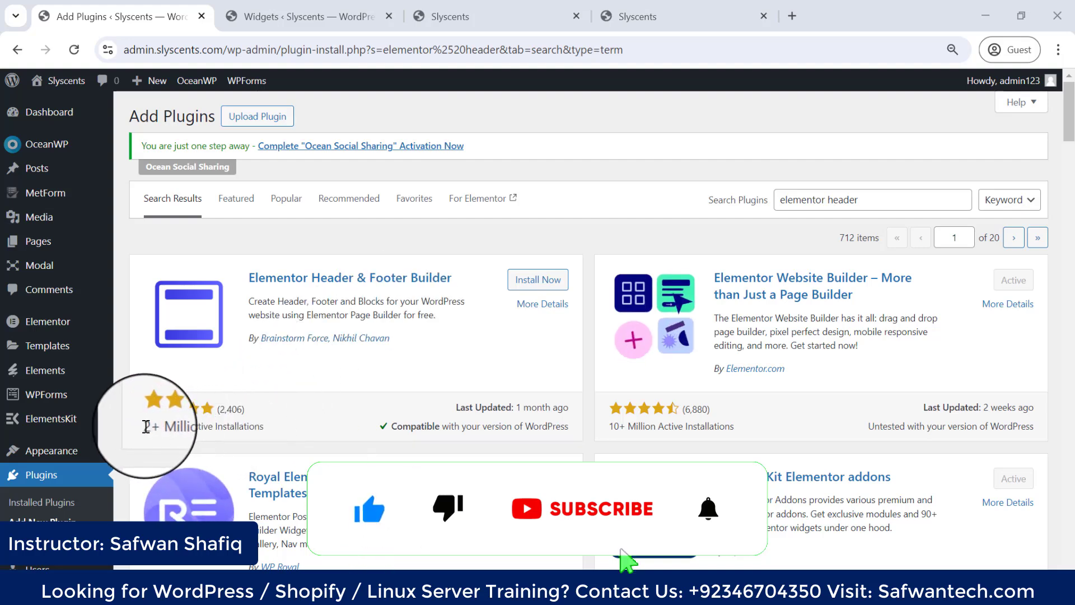
Step: Examine the plugin search results for header and footer builders, checking active installations and the Happy Addons for Elementor description
left_click_drag(146, 426, 277, 435)
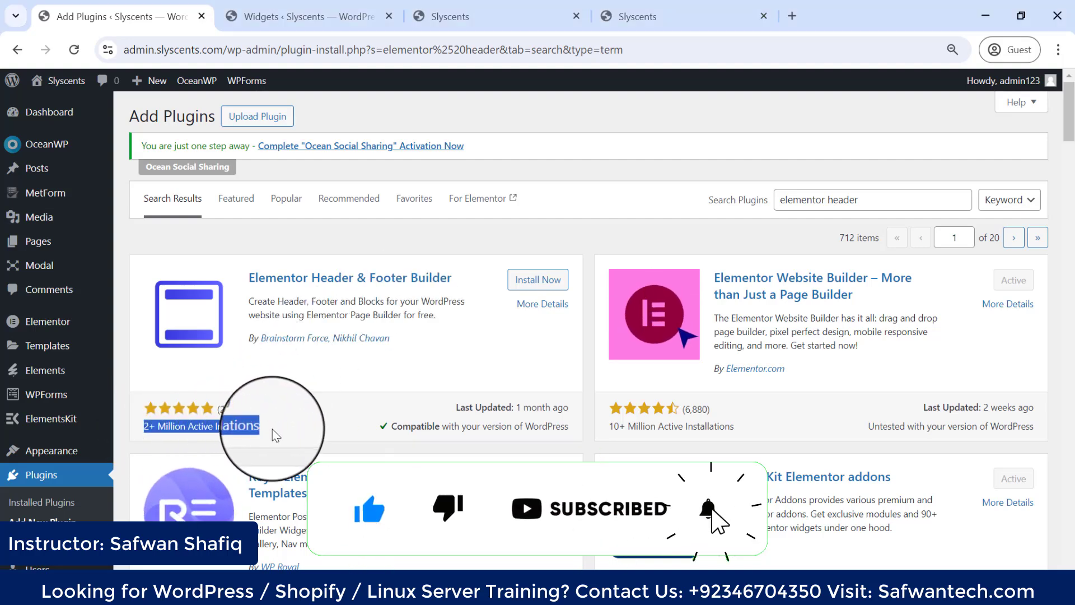
left_click(264, 427)
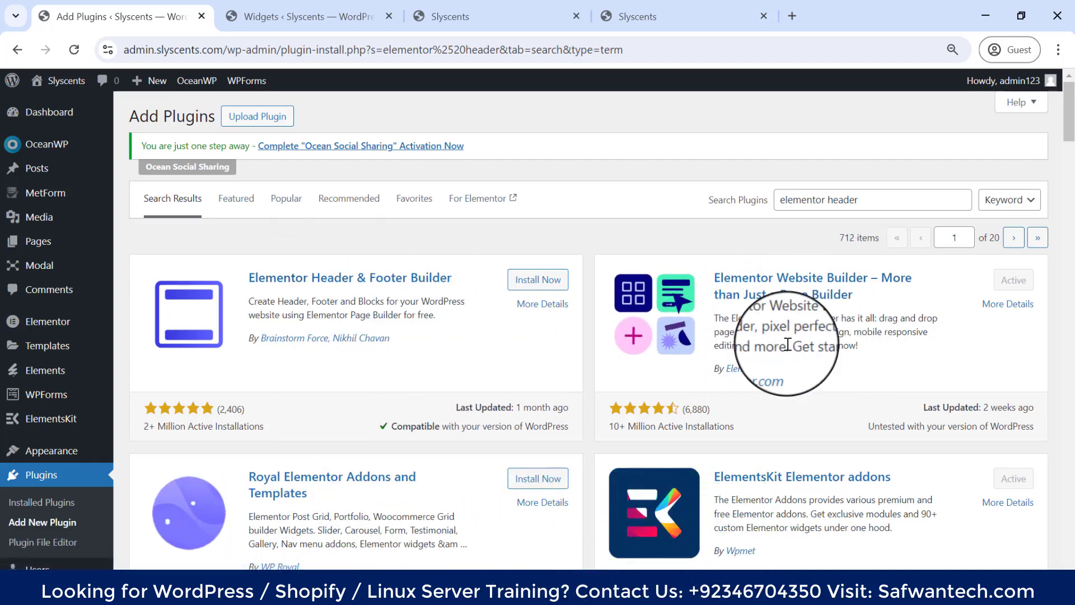
scroll(720, 365, "down", 3)
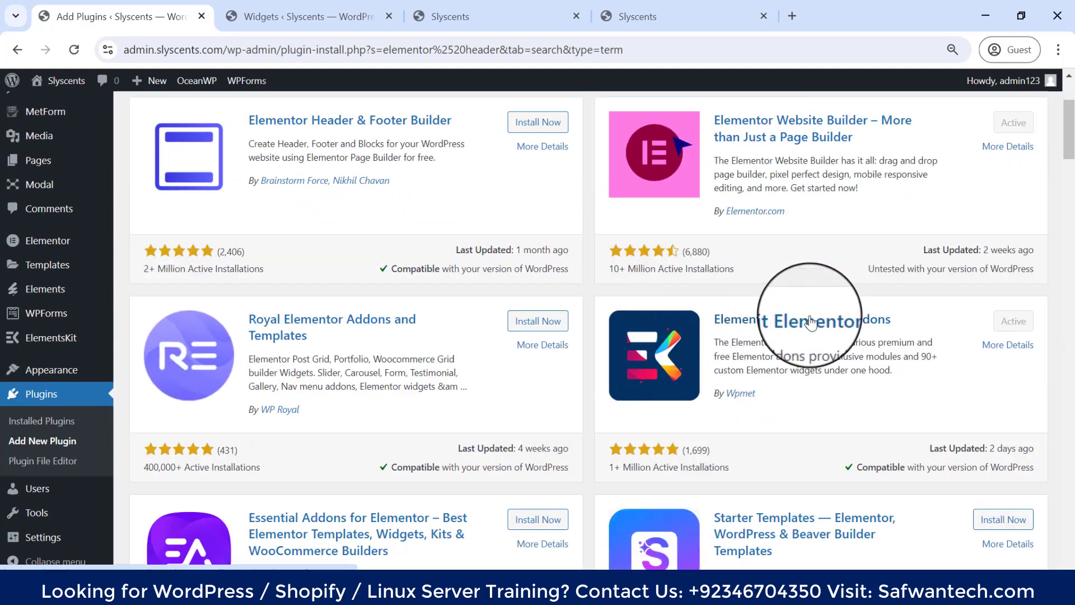
scroll(359, 354, "down", 3)
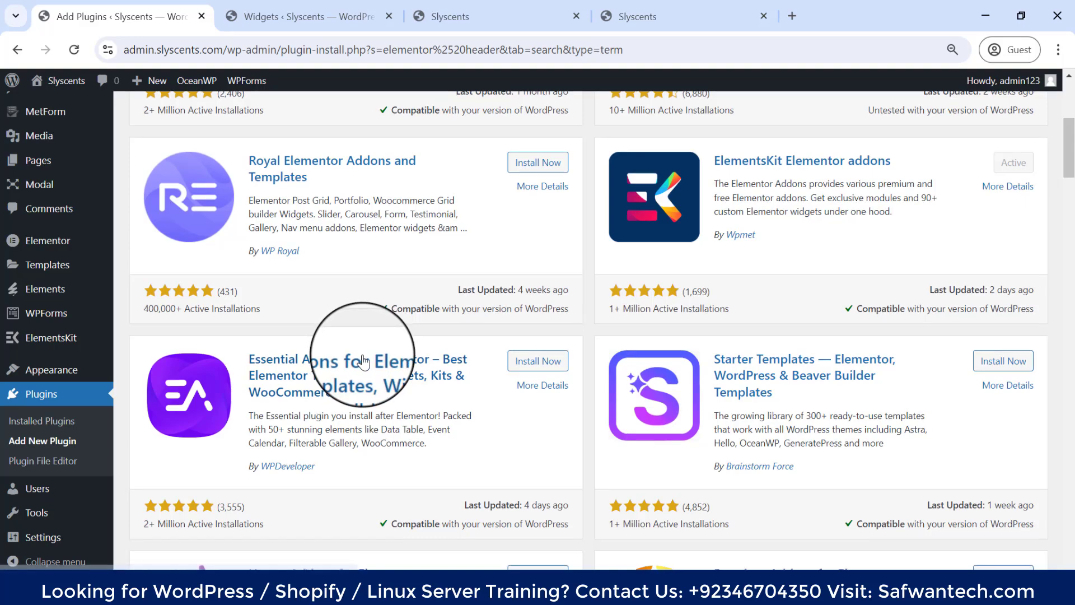
scroll(350, 337, "down", 3)
scroll(741, 367, "down", 3)
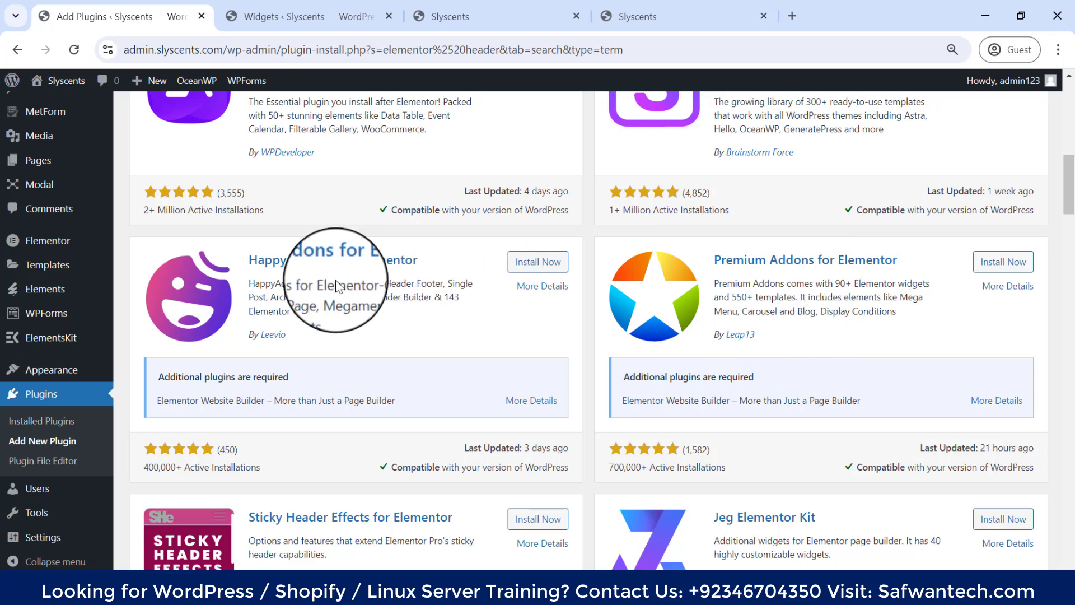
left_click_drag(371, 285, 442, 286)
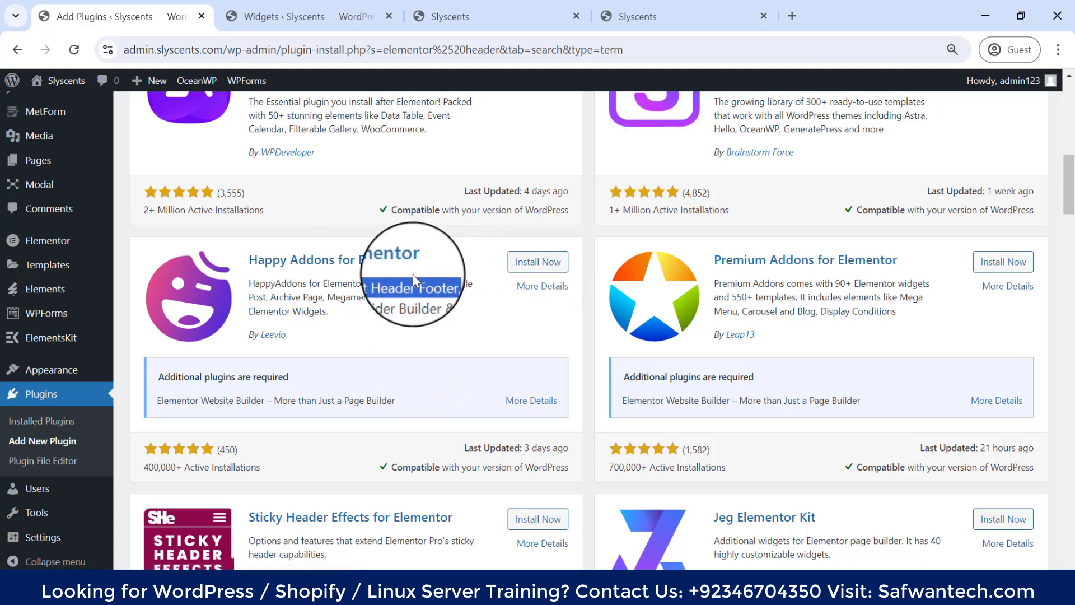
scroll(407, 335, "up", 10)
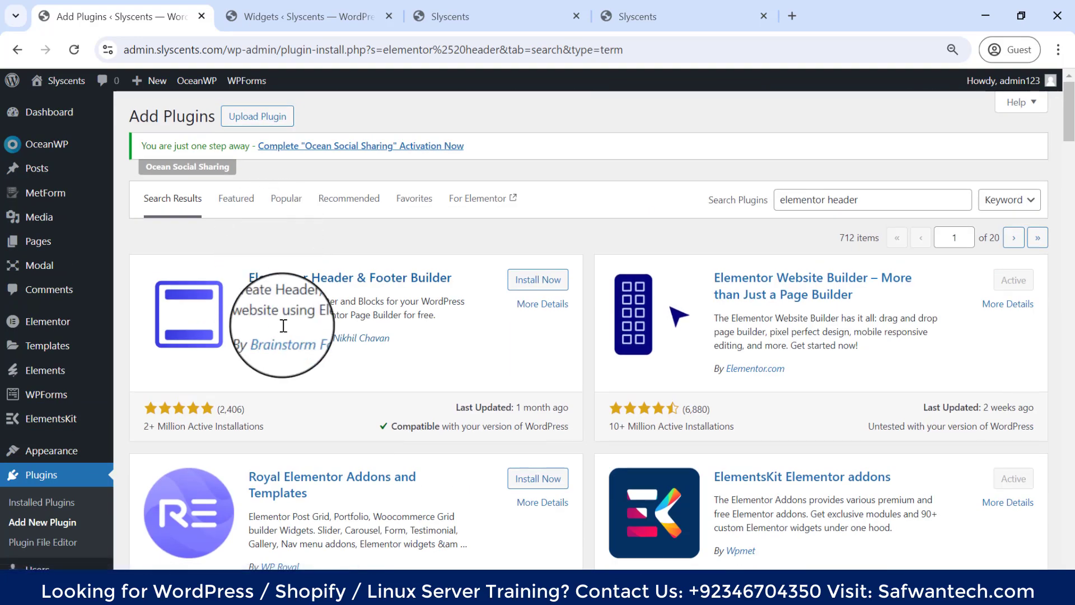
scroll(312, 336, "down", 3)
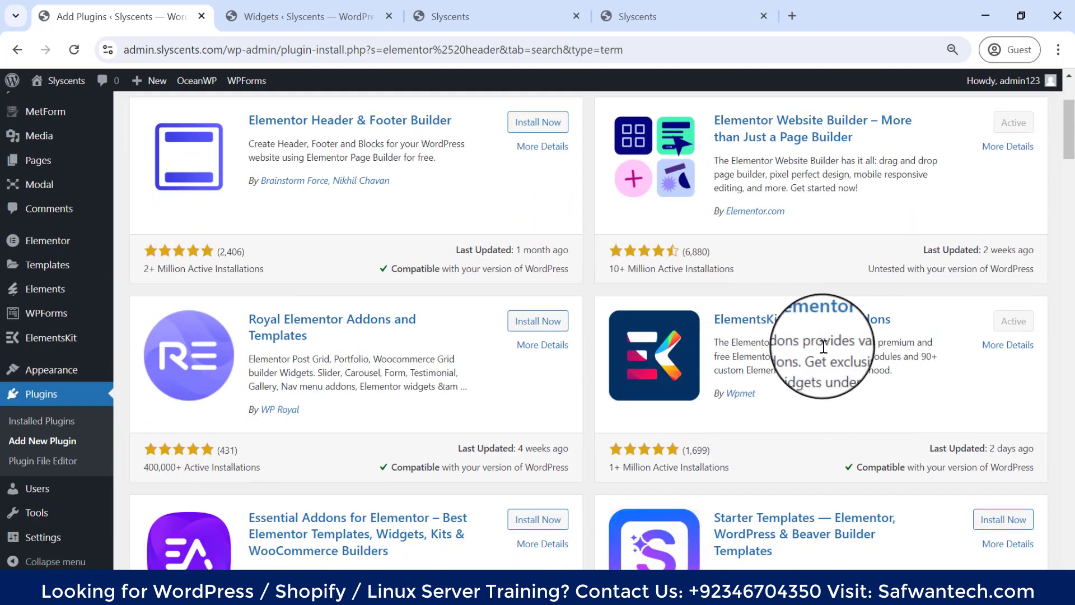
scroll(819, 343, "down", 5)
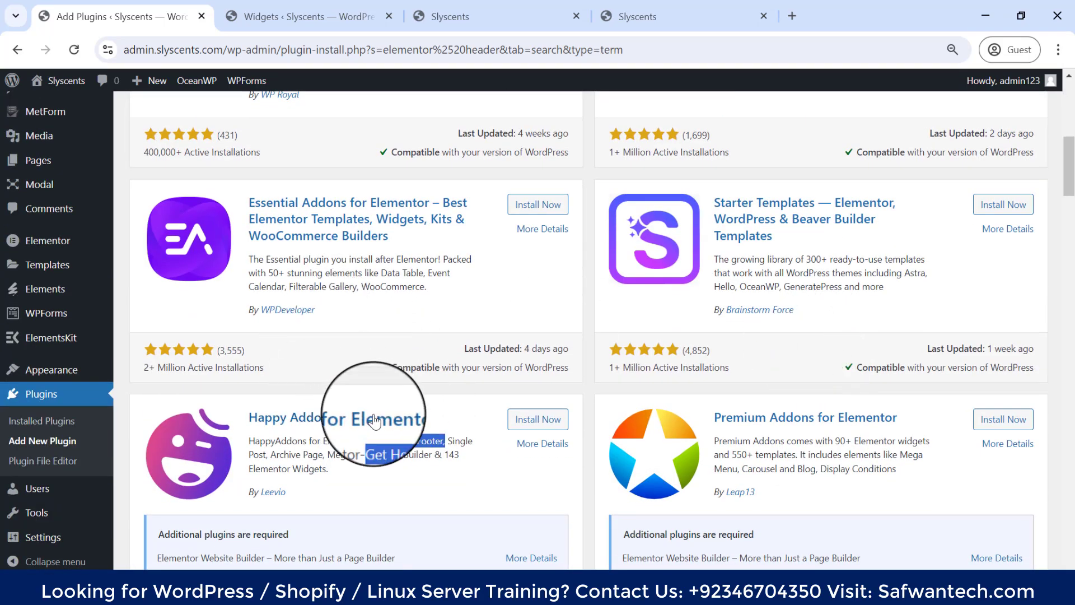
scroll(375, 421, "down", 4)
scroll(826, 303, "up", 6)
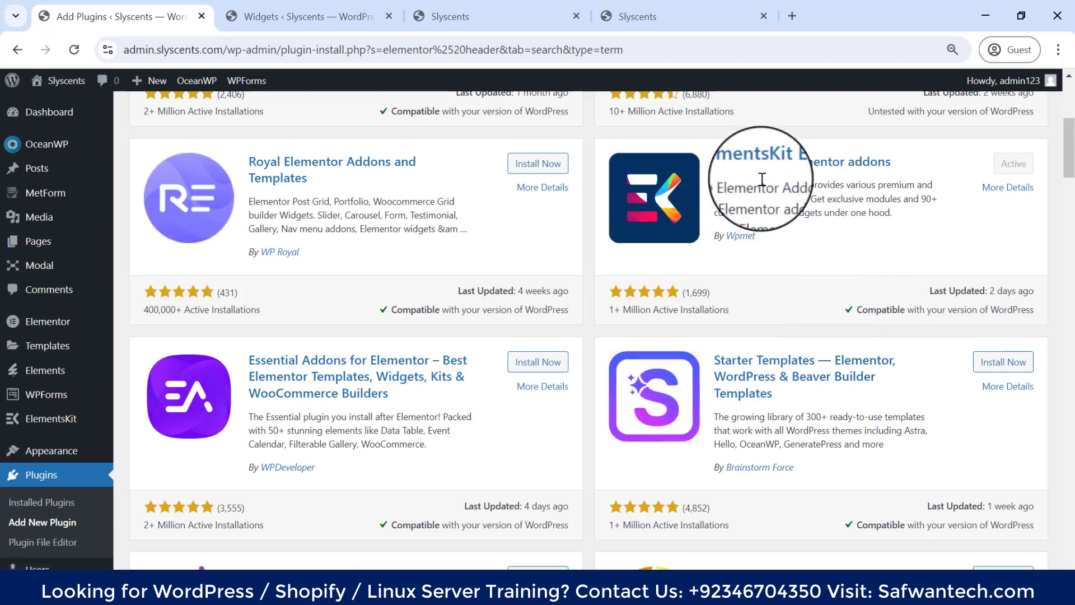
scroll(514, 336, "down", 2)
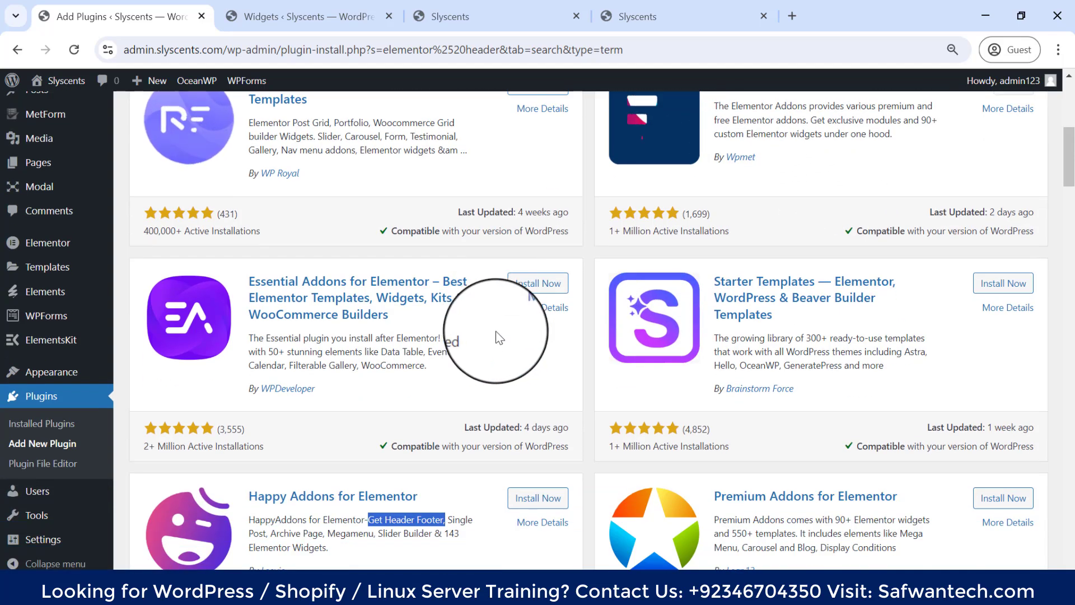
scroll(799, 197, "up", 2)
scroll(796, 192, "down", 5)
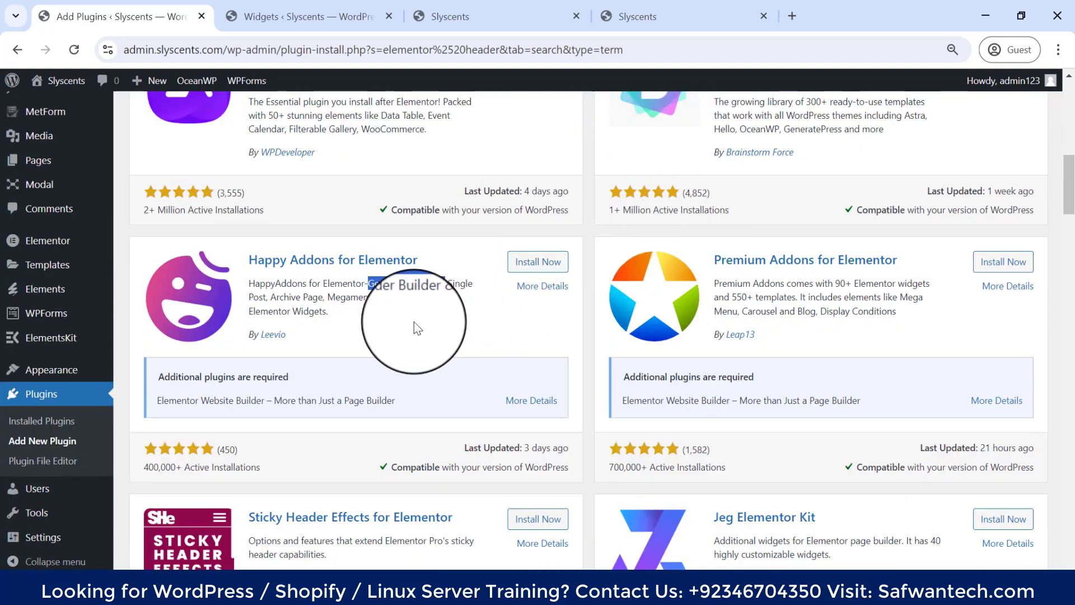
Step: Inspect the footer of the live Slyscents home page, then return to the plugin search results
left_click(448, 16)
scroll(486, 185, "down", 5)
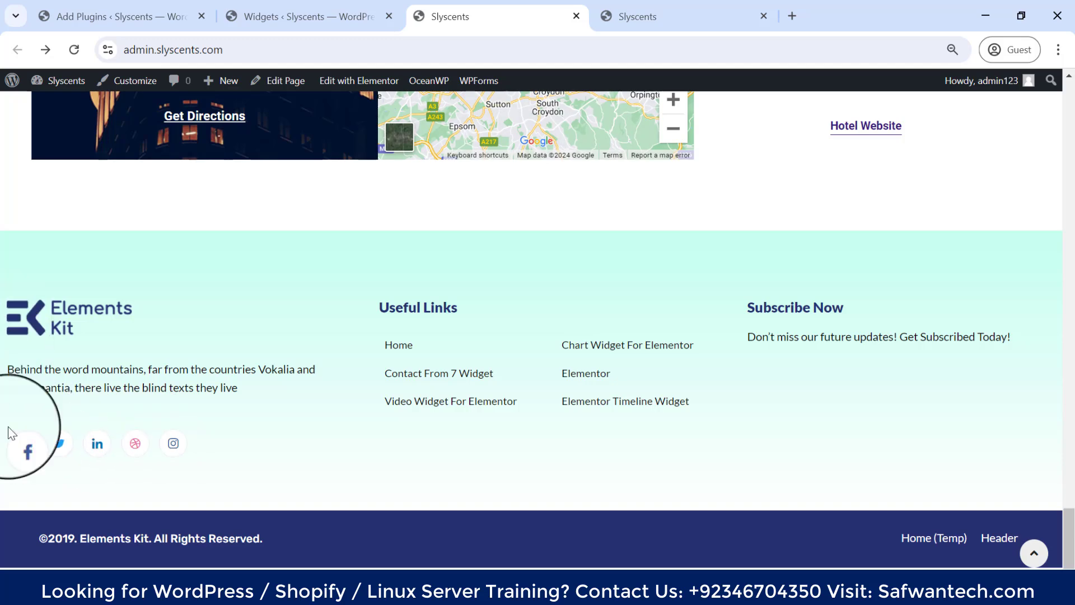
left_click(114, 17)
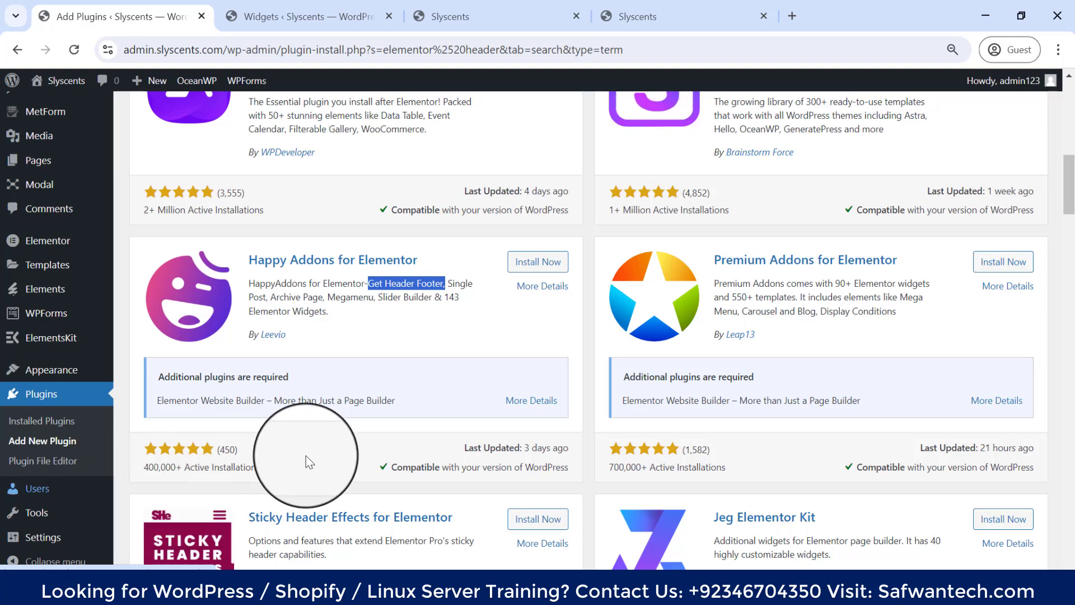
Step: Install and activate the Elementor Header & Footer Builder plugin
scroll(329, 455, "up", 10)
scroll(289, 359, "up", 2)
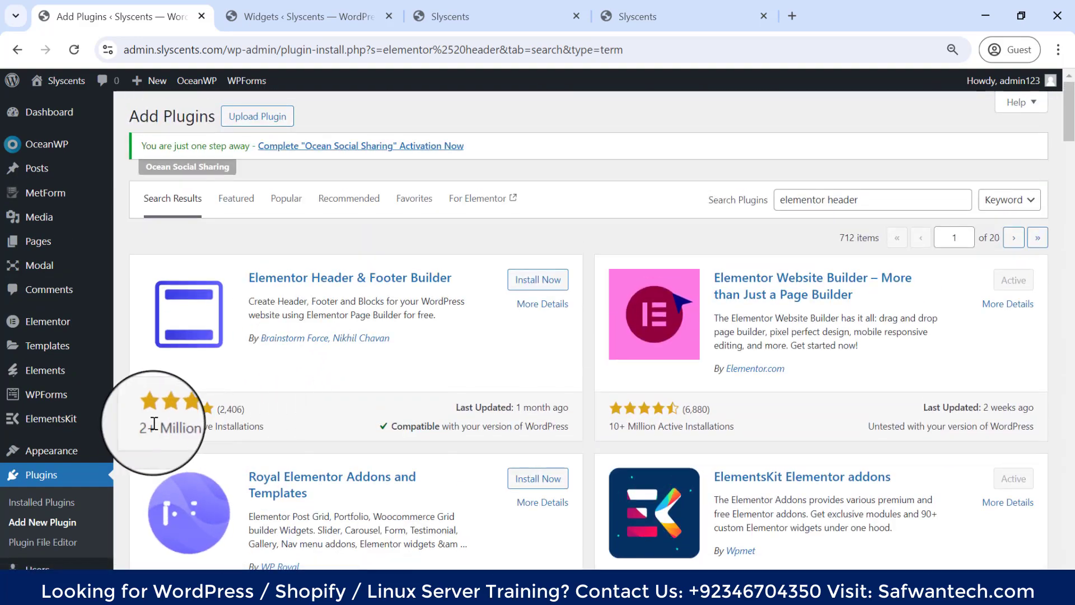
left_click(539, 283)
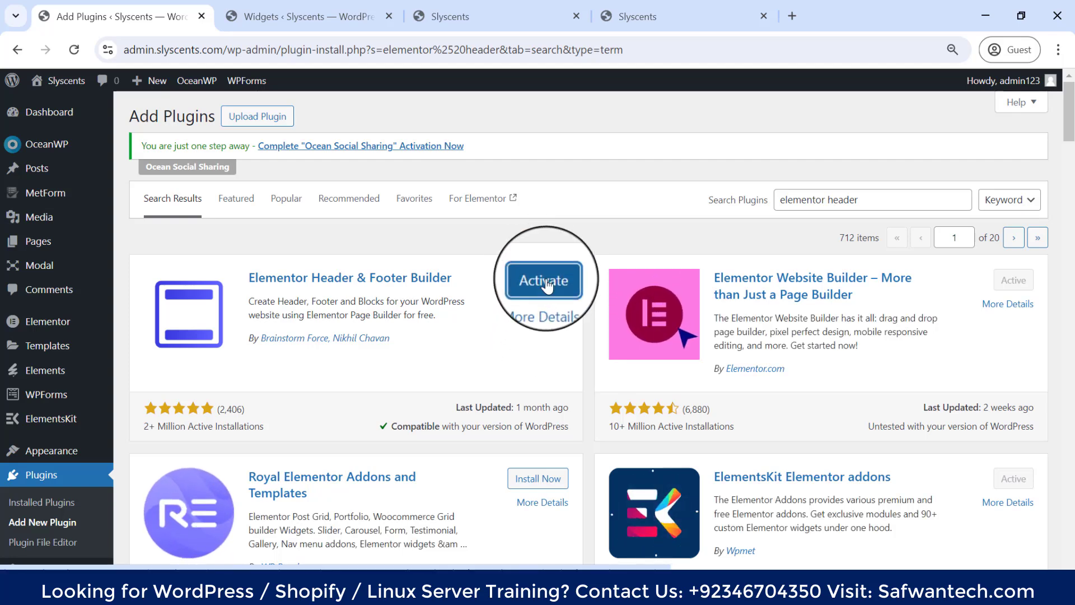
left_click(546, 281)
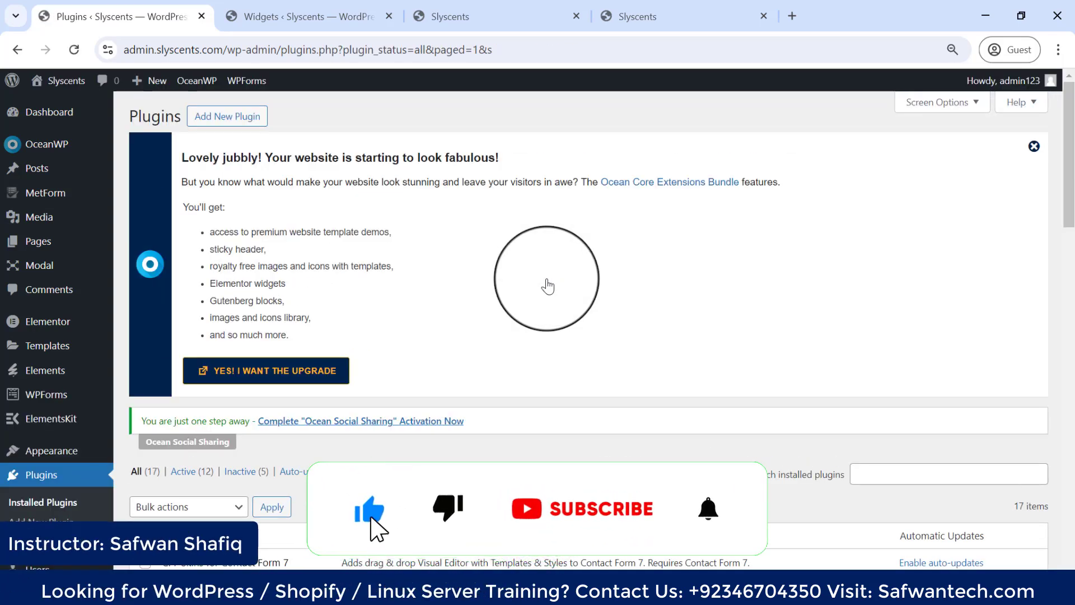
Step: Locate Elementor Header & Footer Builder among the installed plugins and open its template list
scroll(45, 297, "down", 5)
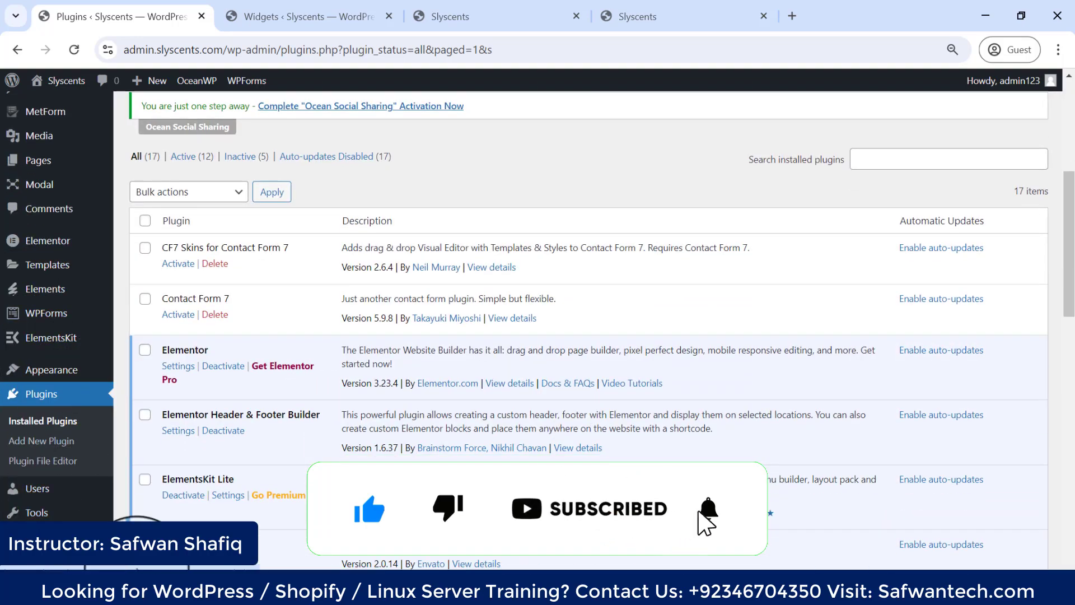
scroll(285, 395, "down", 3)
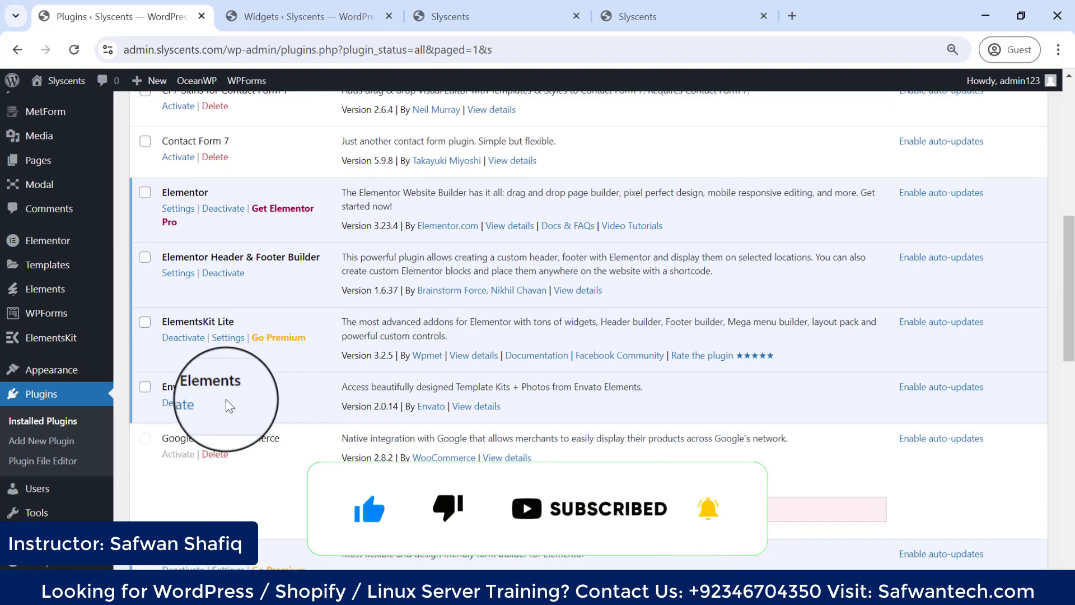
scroll(213, 336, "up", 2)
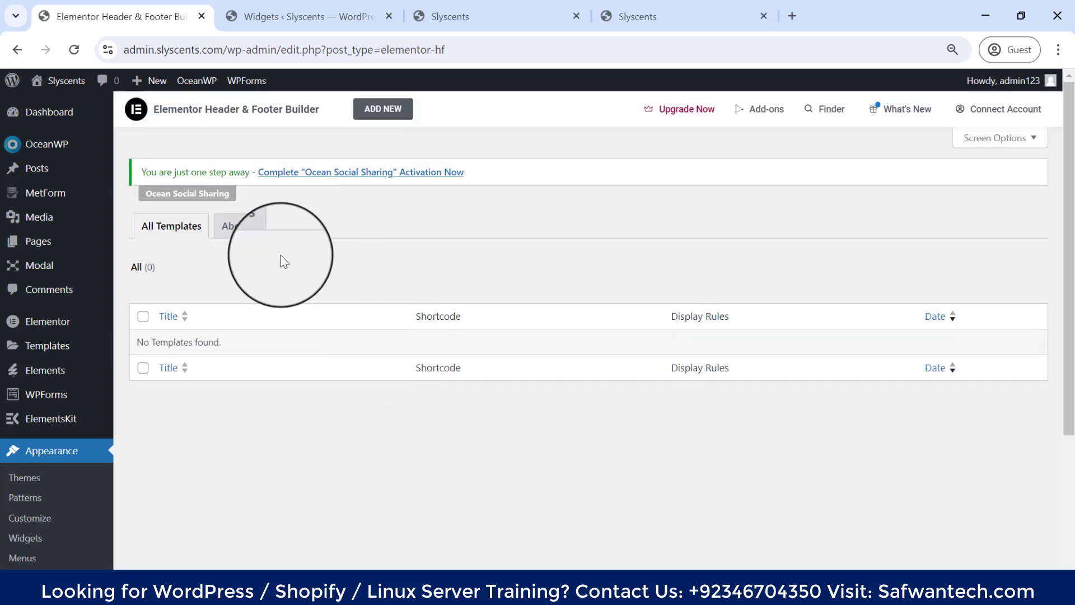
Step: Start a new header or footer template, answering the setup questions as Intermediate and building for a client, and skip the contact details
left_click(388, 111)
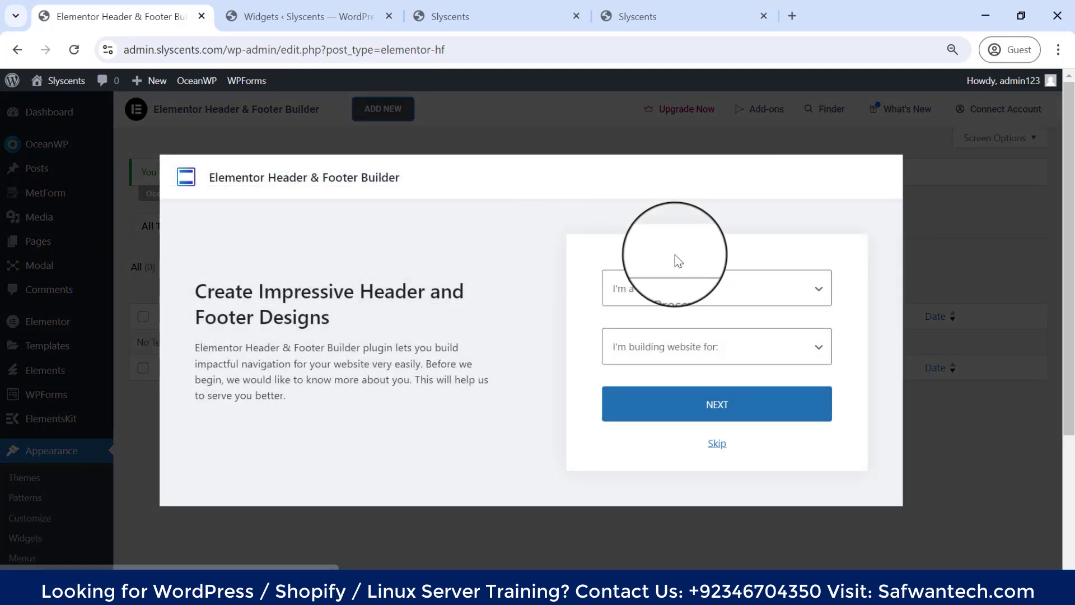
left_click(697, 289)
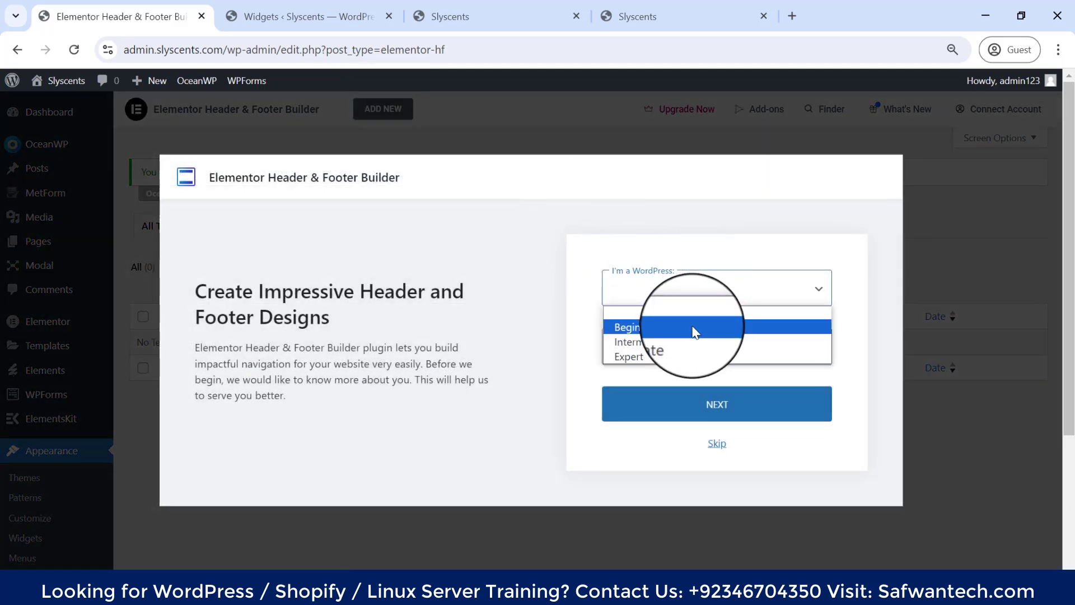
left_click(696, 354)
left_click(693, 346)
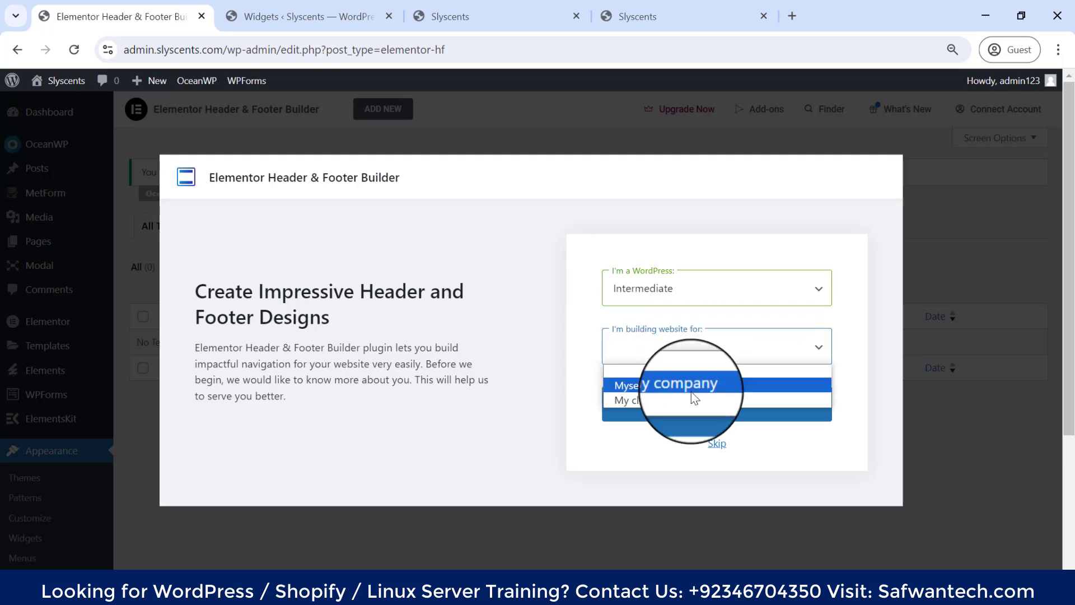
left_click(691, 400)
left_click(692, 406)
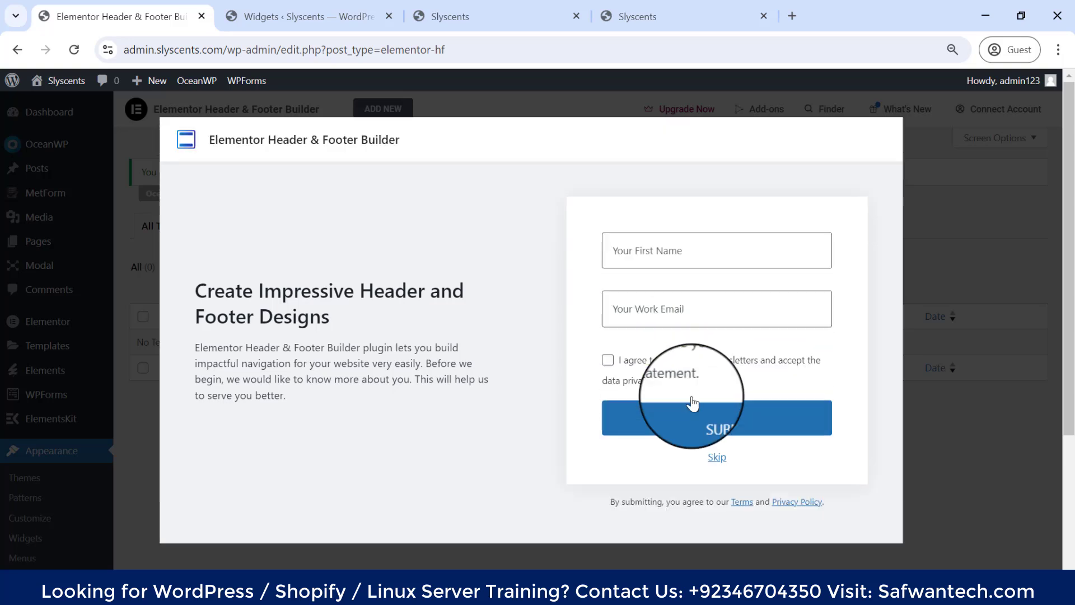
left_click(718, 459)
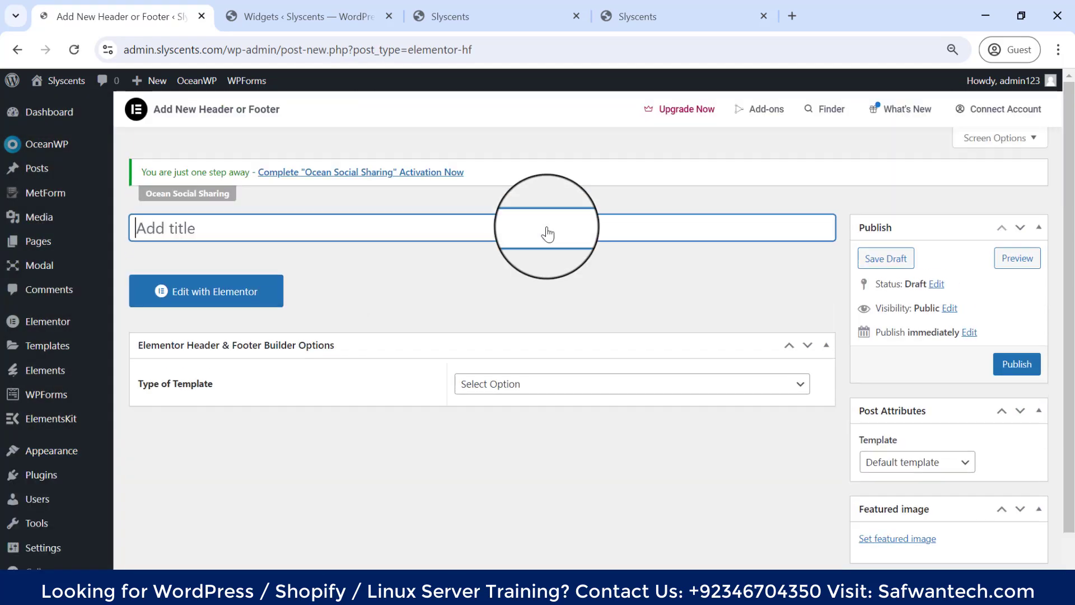
Step: Set the template type to Footer and its display rule to Entire Website
scroll(548, 235, "down", 1)
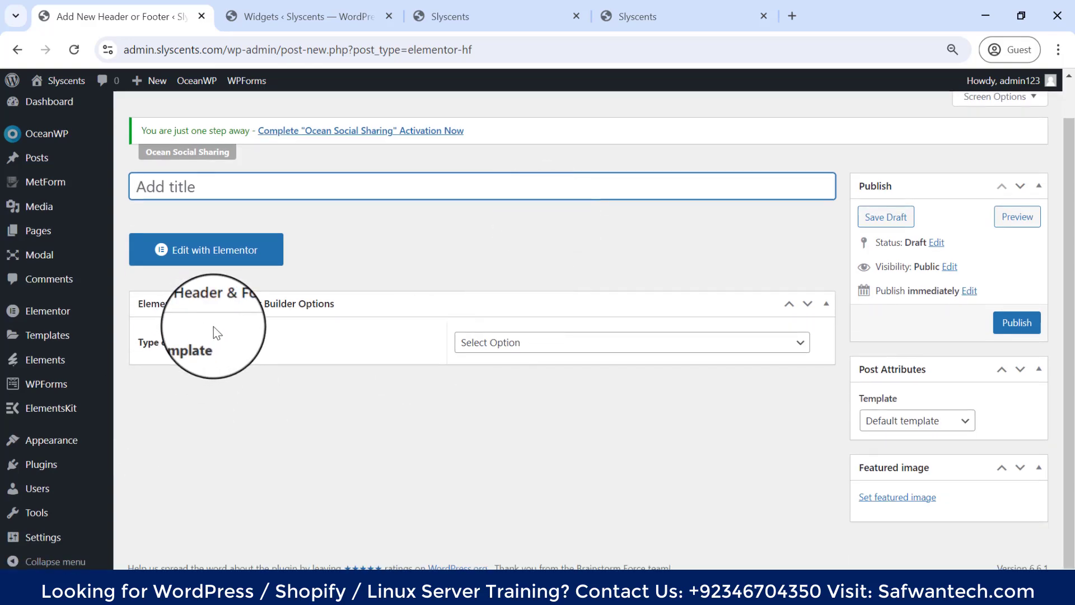
left_click(519, 343)
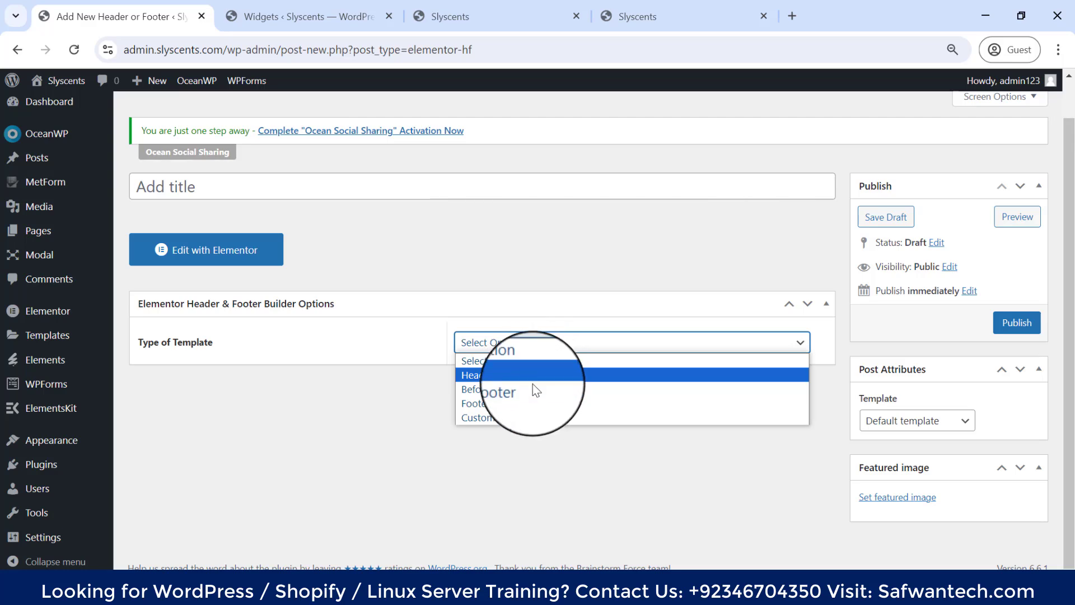
left_click(535, 401)
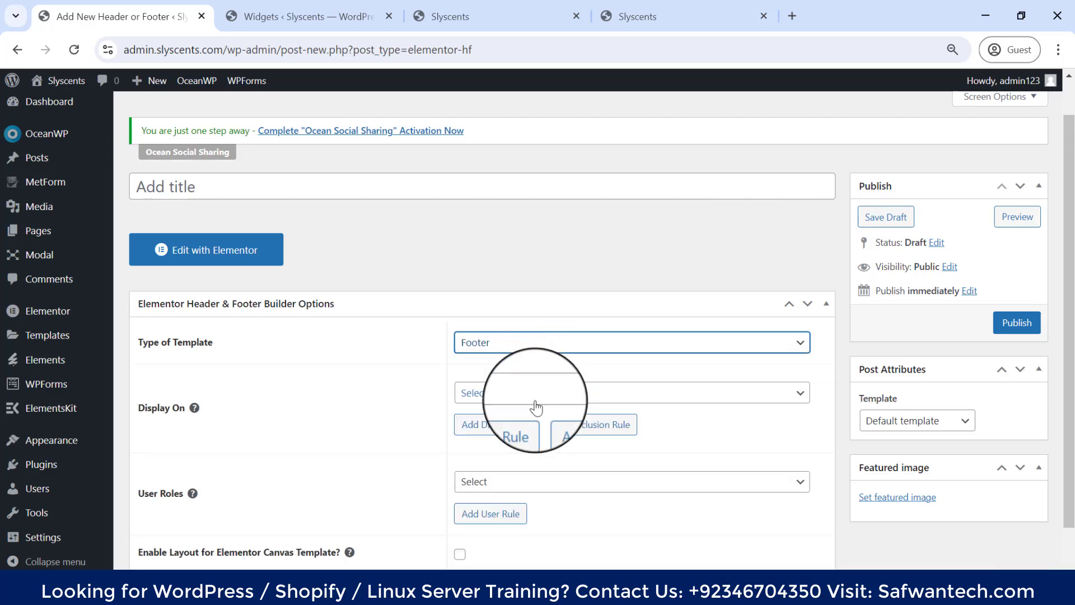
scroll(534, 404, "down", 1)
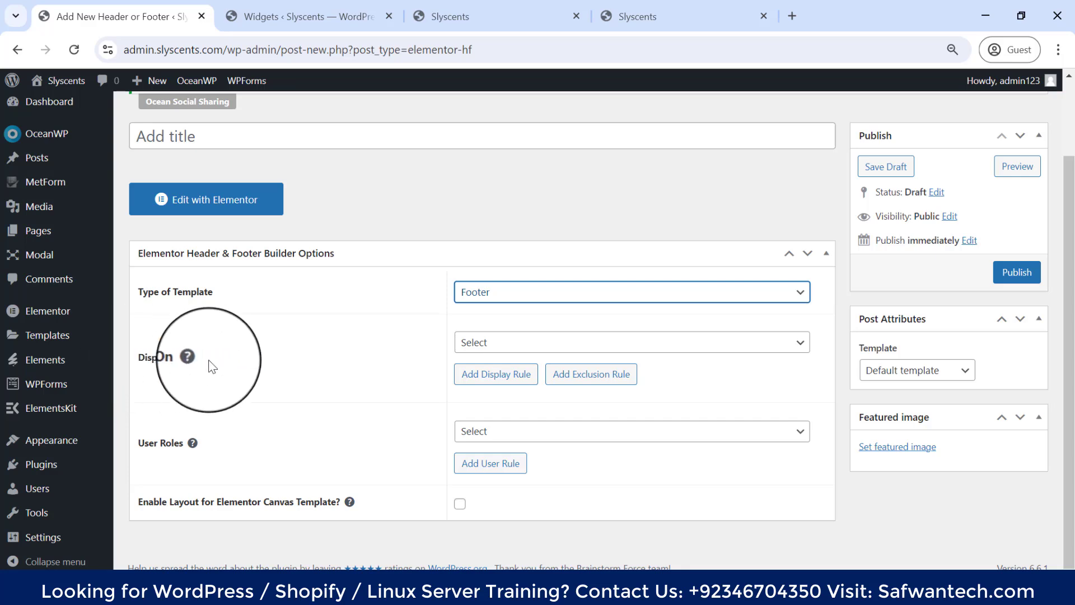
left_click(460, 344)
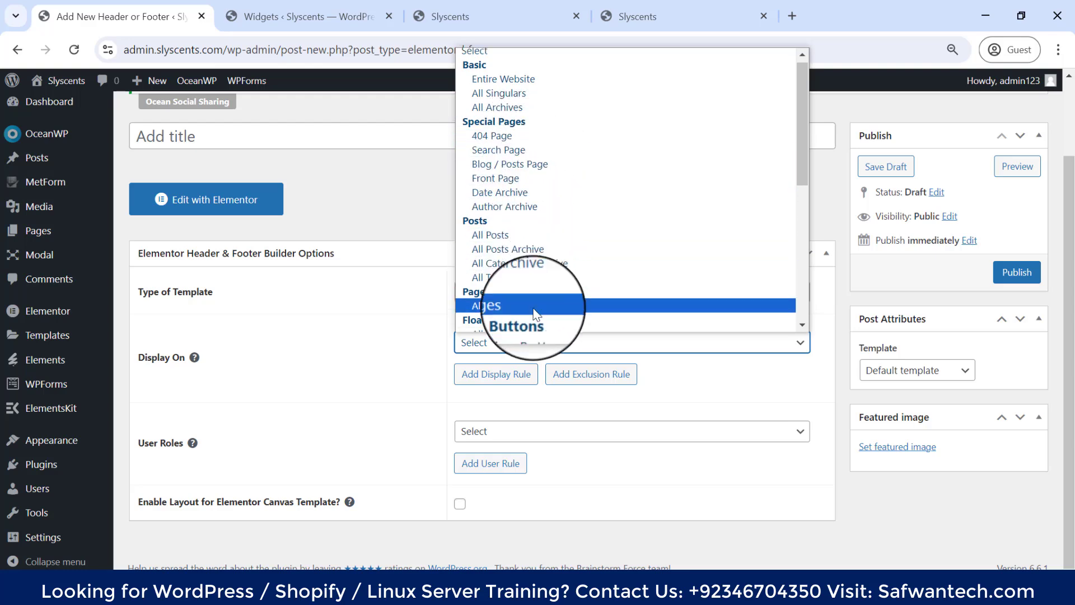
scroll(533, 313, "down", 5)
scroll(533, 314, "up", 5)
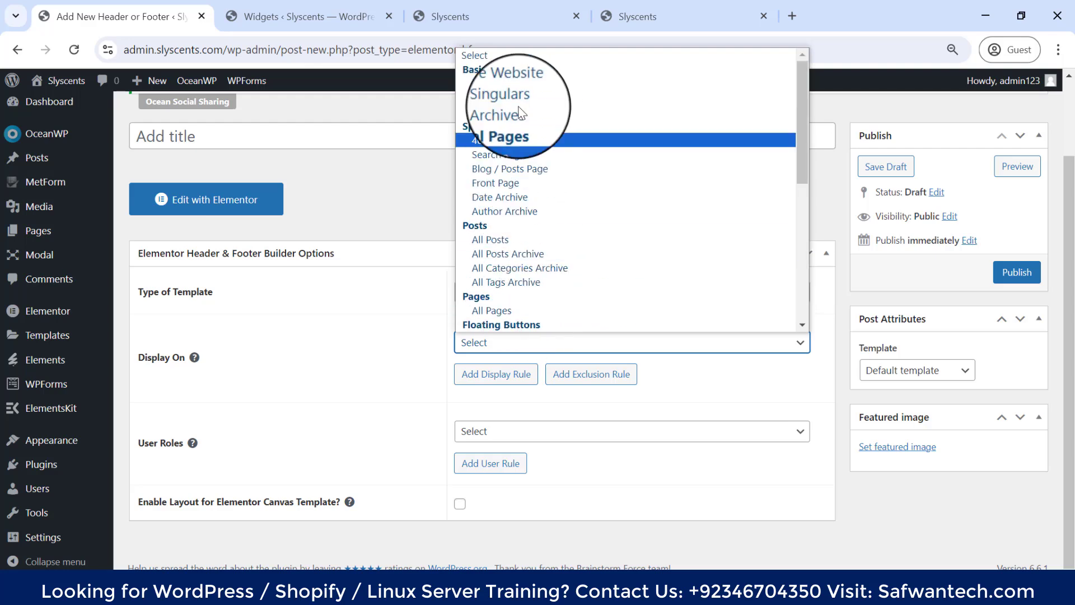
left_click(485, 84)
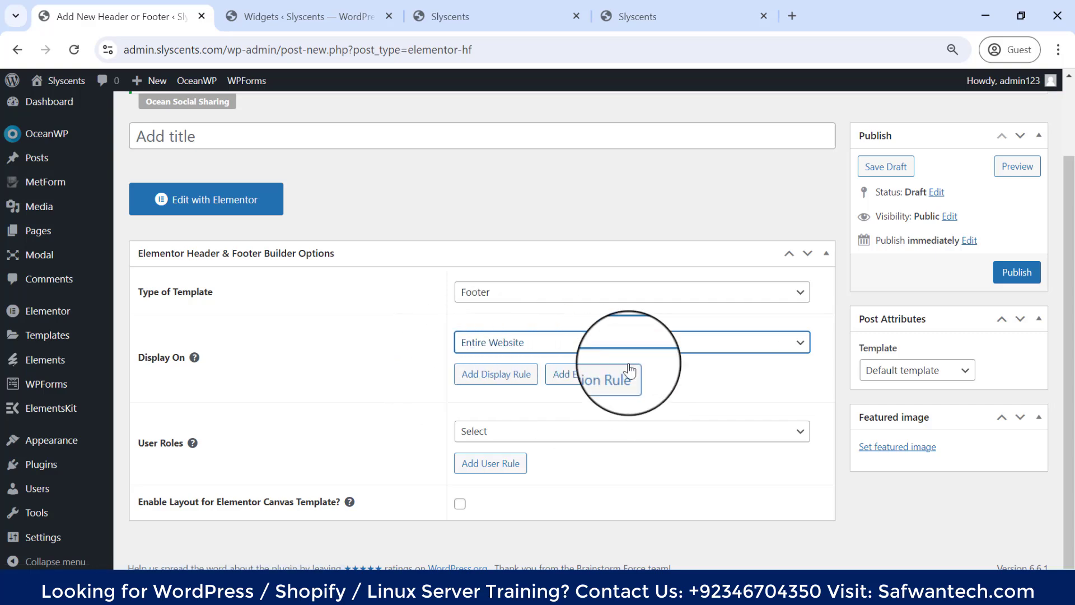
left_click(476, 375)
left_click(539, 372)
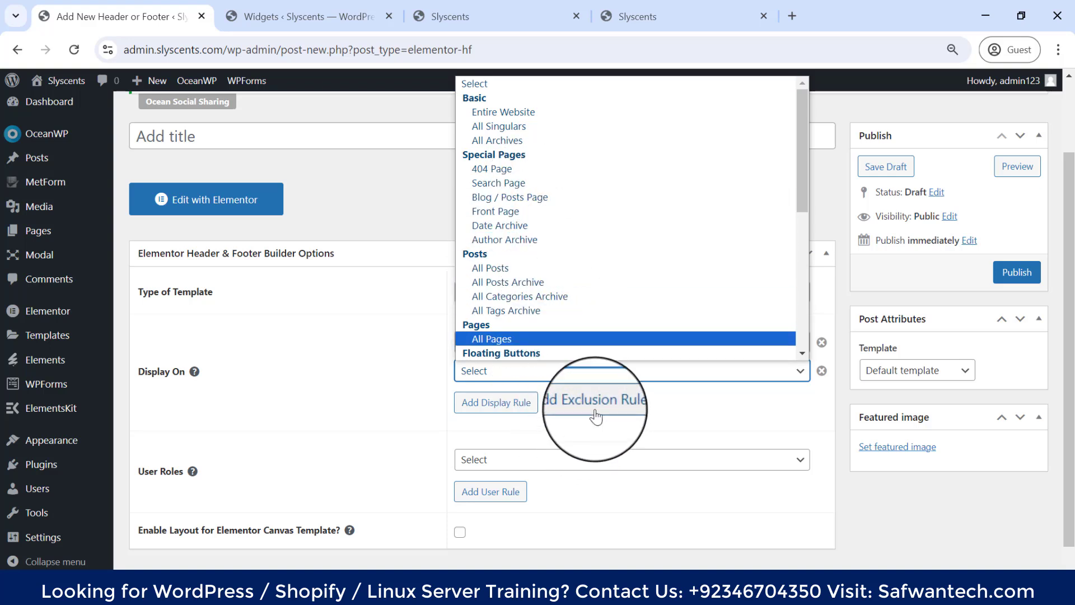
left_click(826, 441)
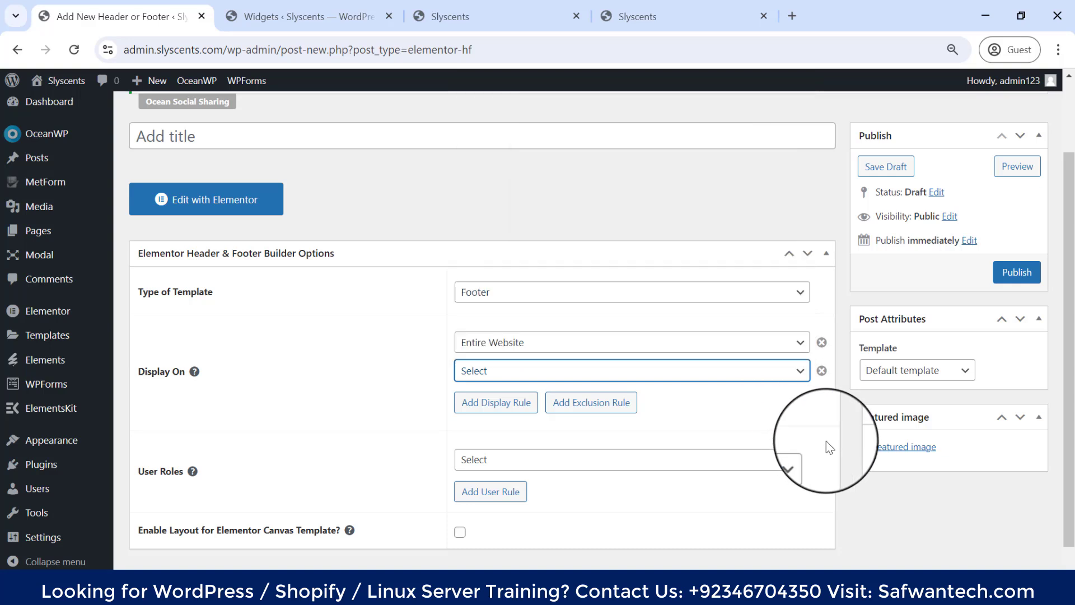
left_click(829, 370)
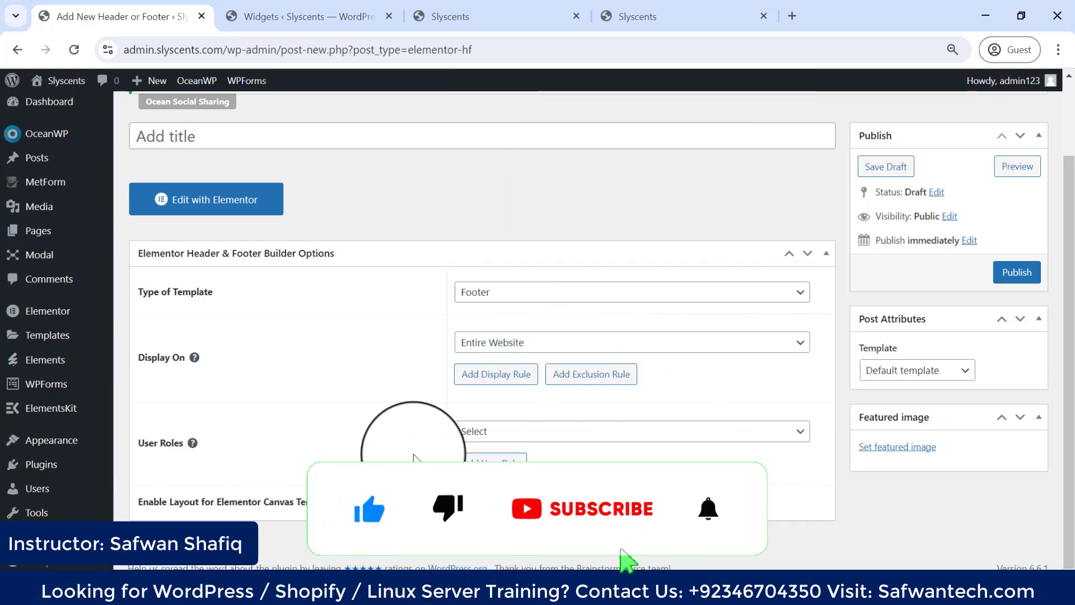
left_click(517, 440)
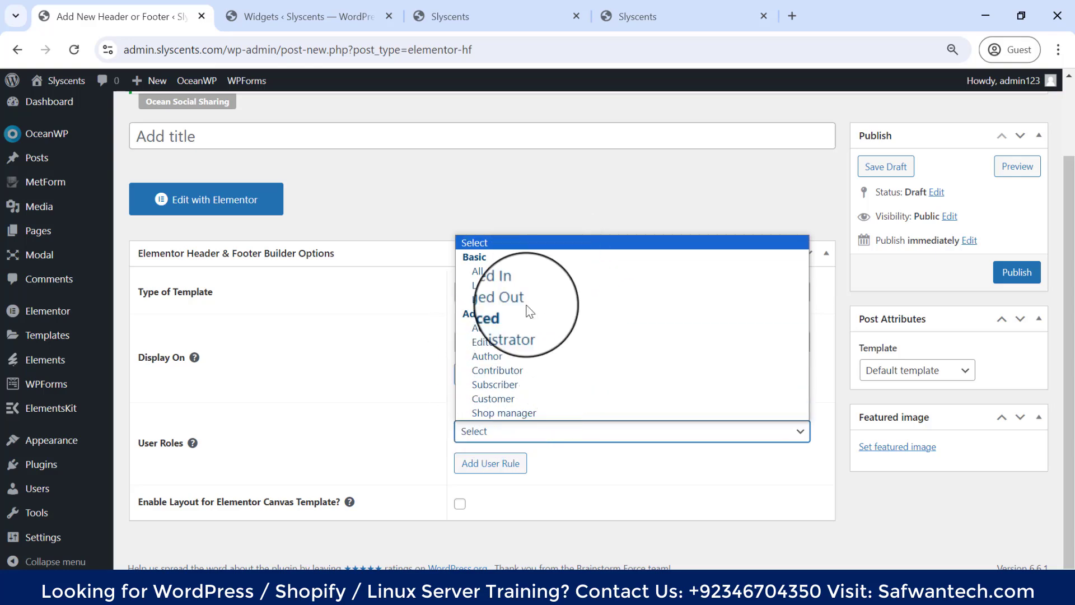
left_click(556, 494)
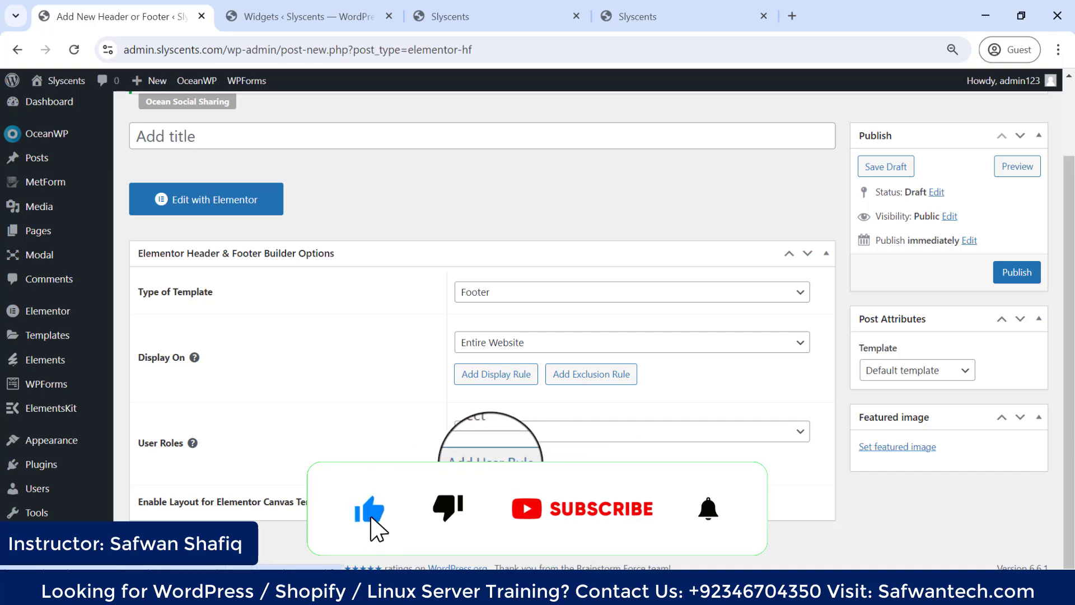
Step: Title the footer template Header0 and open it for editing with Elementor
scroll(684, 444, "up", 2)
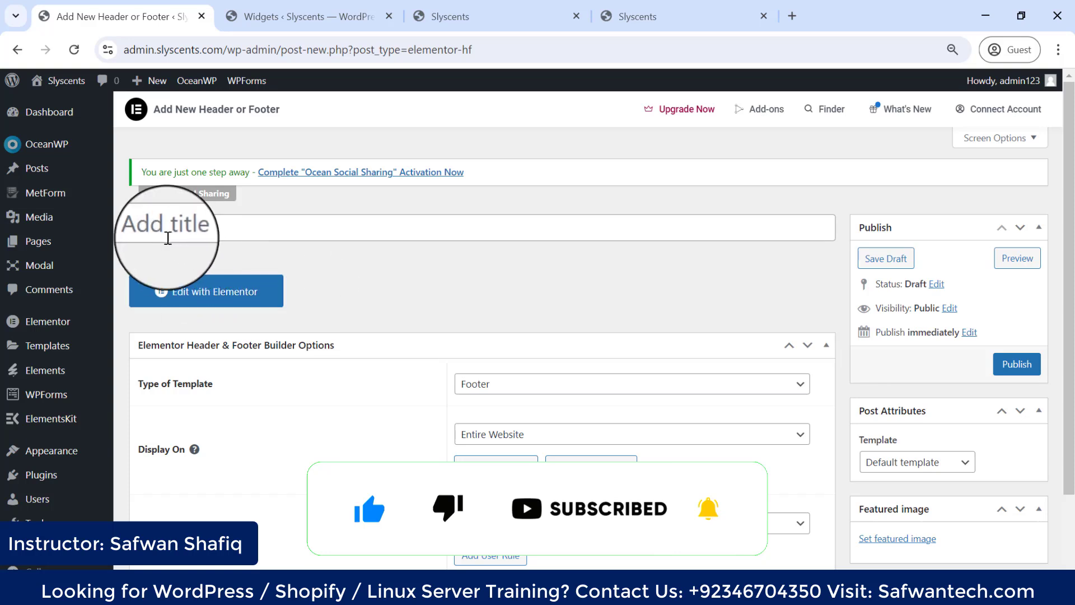
left_click(157, 234)
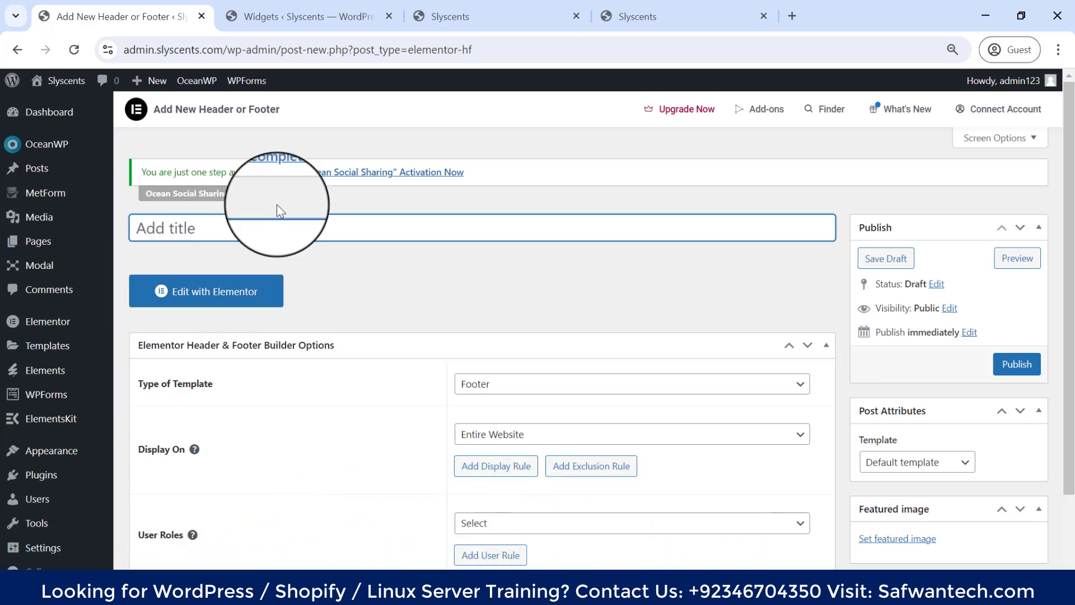
type("Header0")
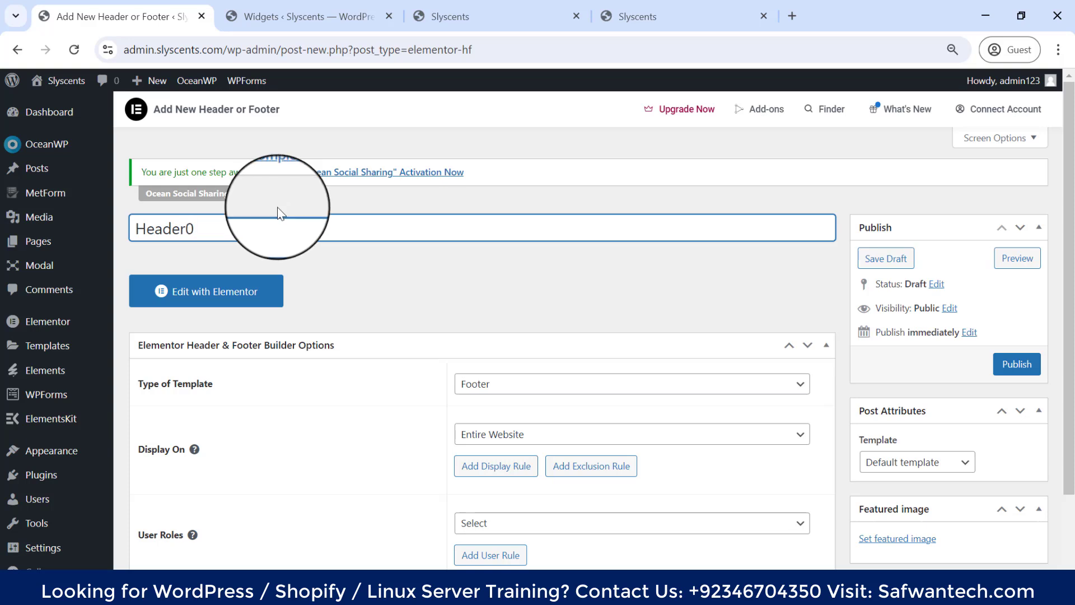
left_click(258, 298)
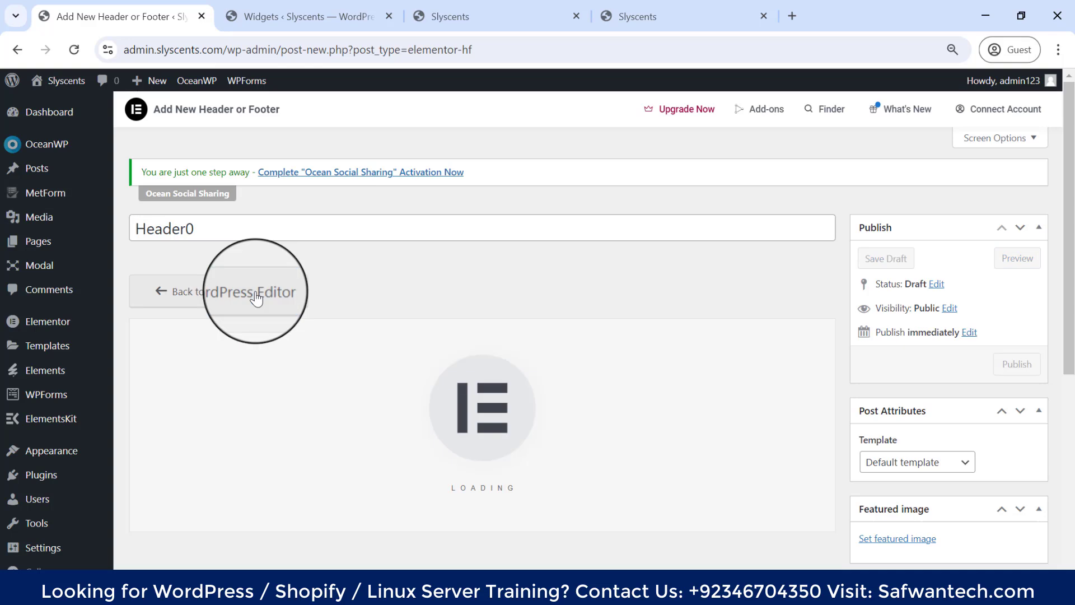
Step: Open the template kit library from the empty canvas area and show its free Footer blocks
scroll(564, 367, "down", 3)
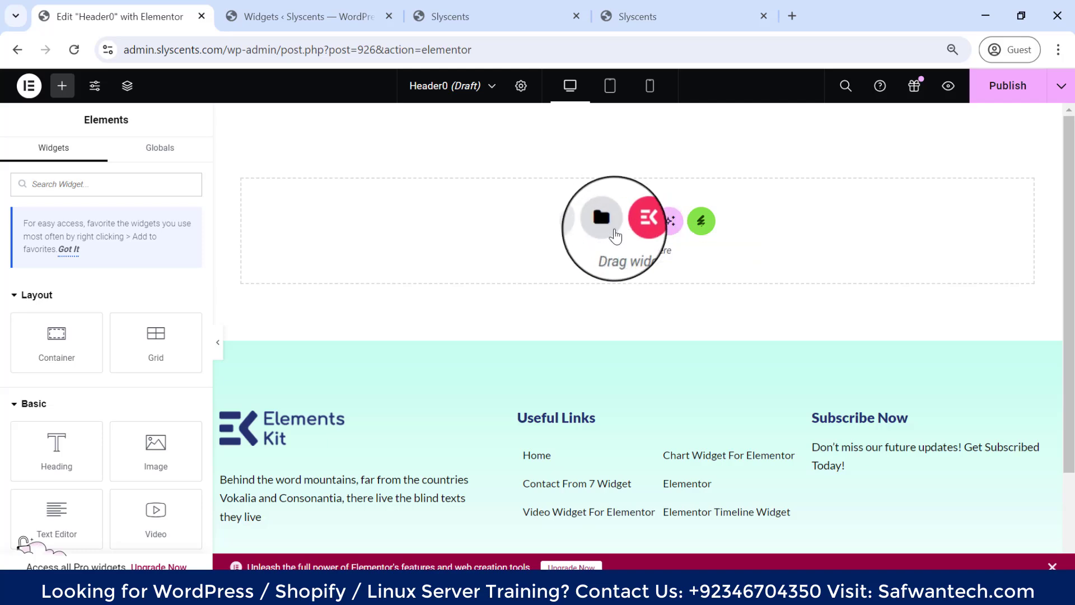
scroll(621, 264, "down", 2)
scroll(621, 265, "up", 2)
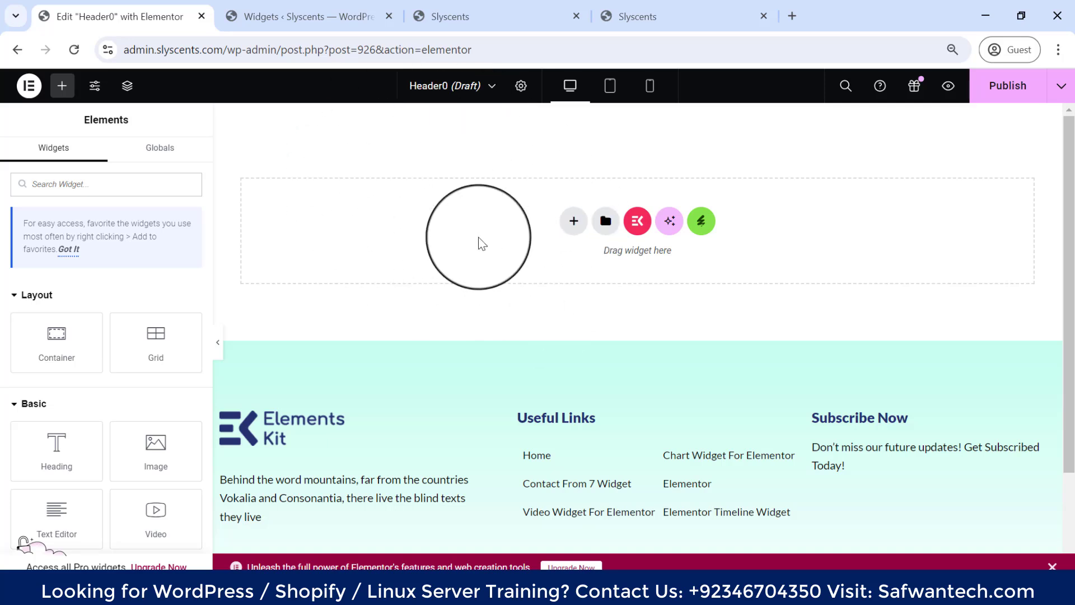
scroll(57, 340, "down", 4)
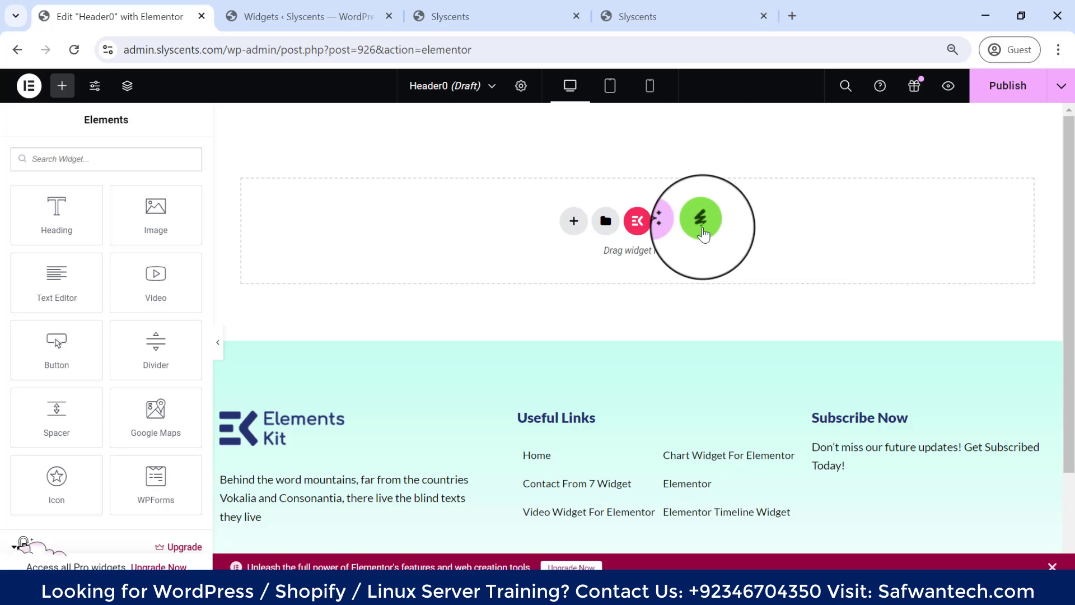
left_click(697, 223)
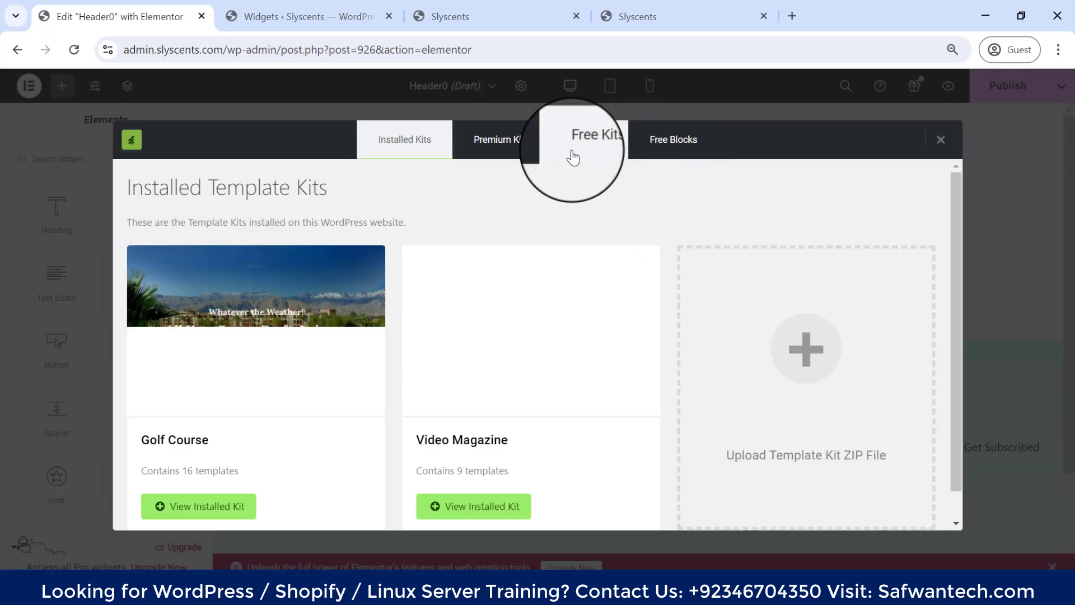
left_click(572, 161)
left_click(657, 149)
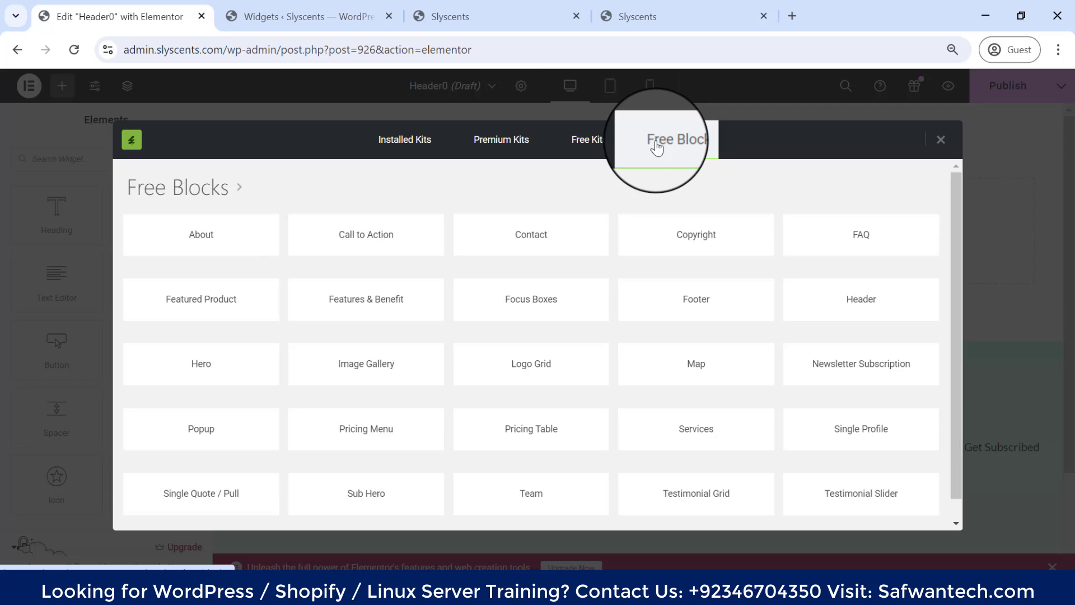
left_click(681, 301)
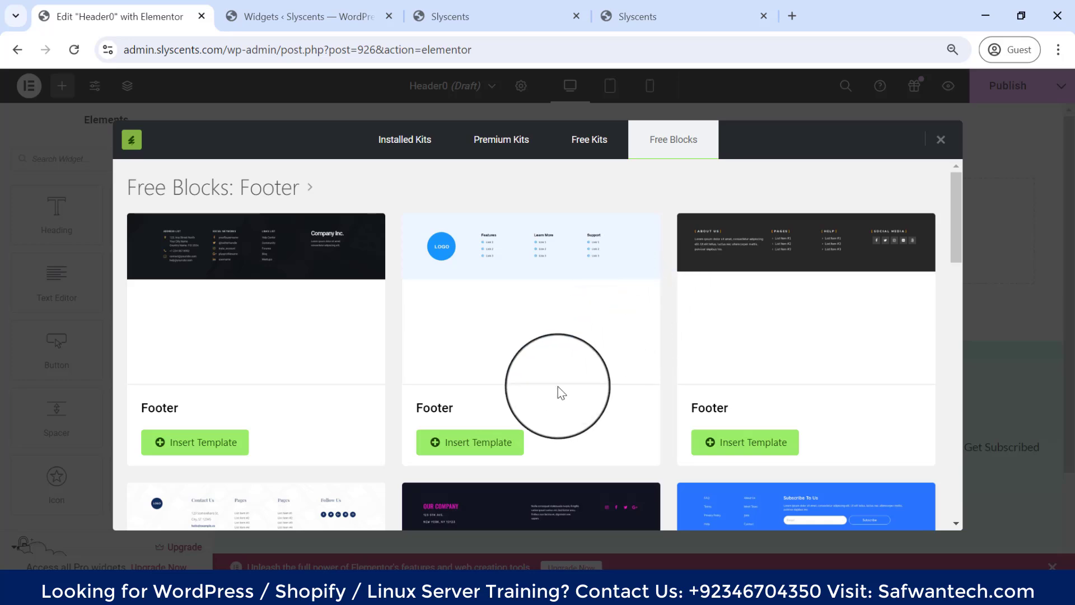
Step: Insert the light footer block with Our Location, Links, Case Studies and Thumb Gallery columns
scroll(421, 307, "down", 2)
scroll(421, 307, "down", 4)
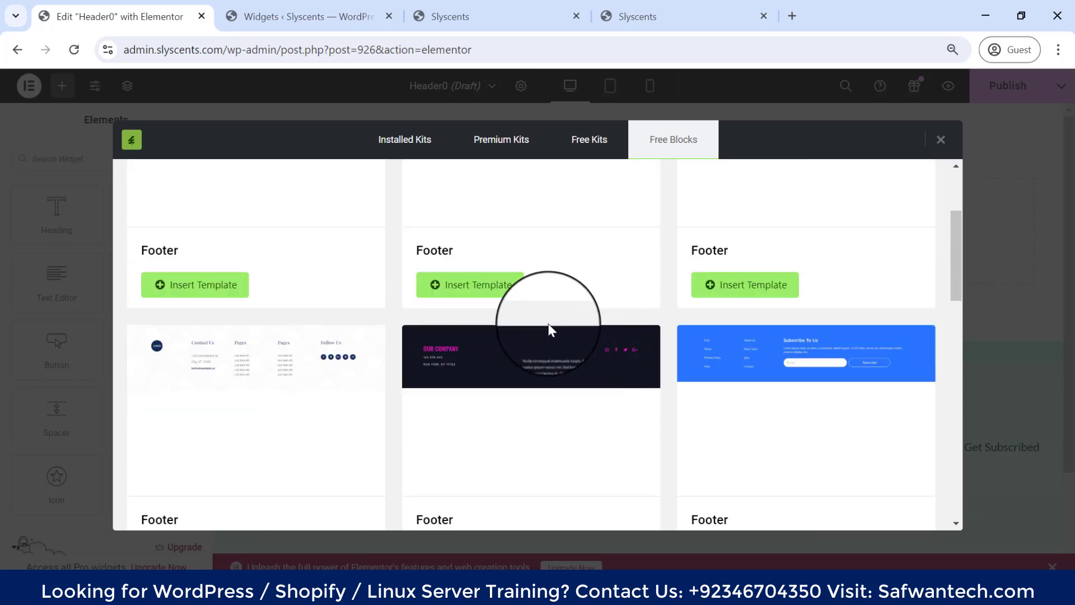
scroll(550, 287, "down", 4)
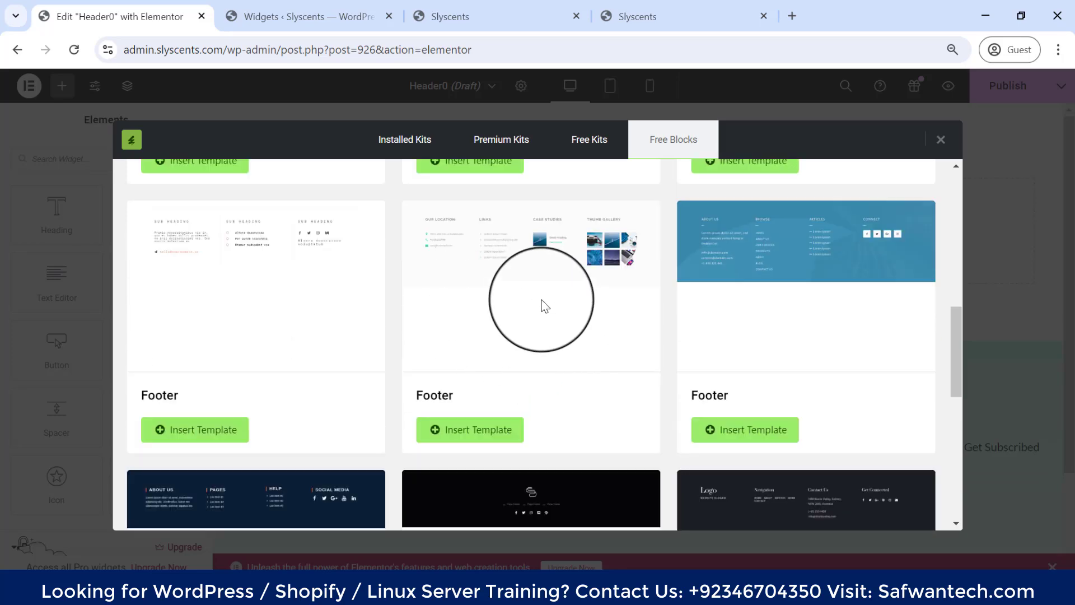
scroll(515, 293, "down", 4)
scroll(519, 228, "up", 4)
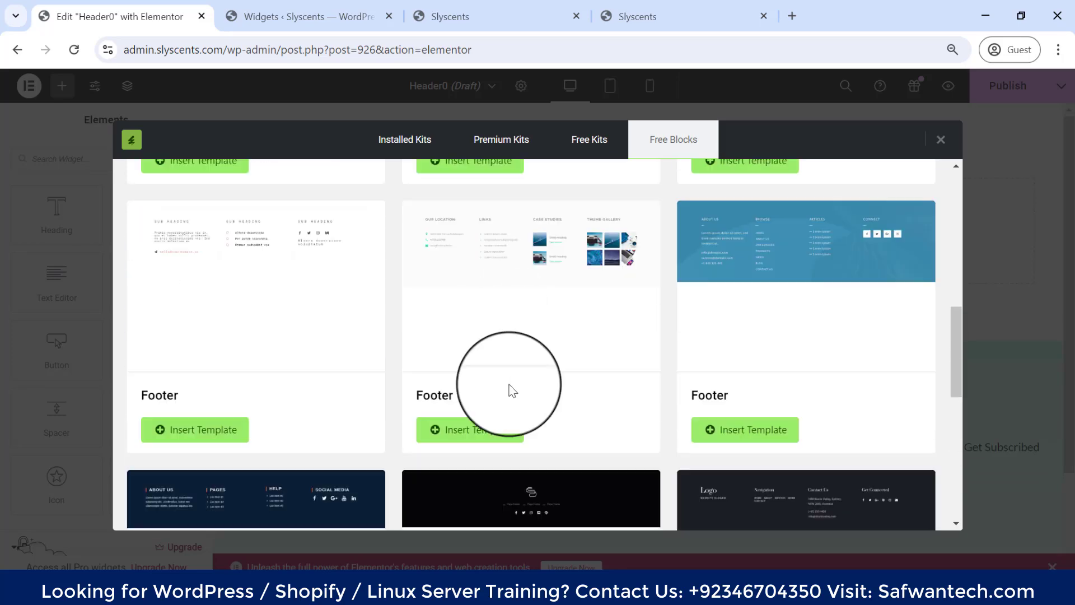
left_click(485, 434)
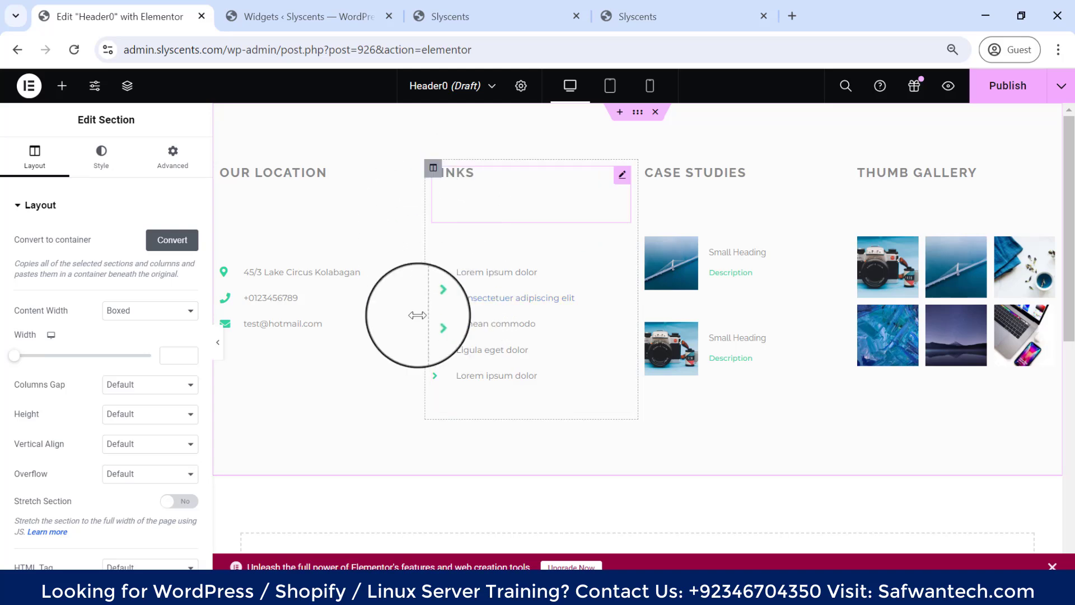
Step: Review the inserted footer section against the existing footer below and inspect its Our Location and Links headings
scroll(418, 319, "down", 7)
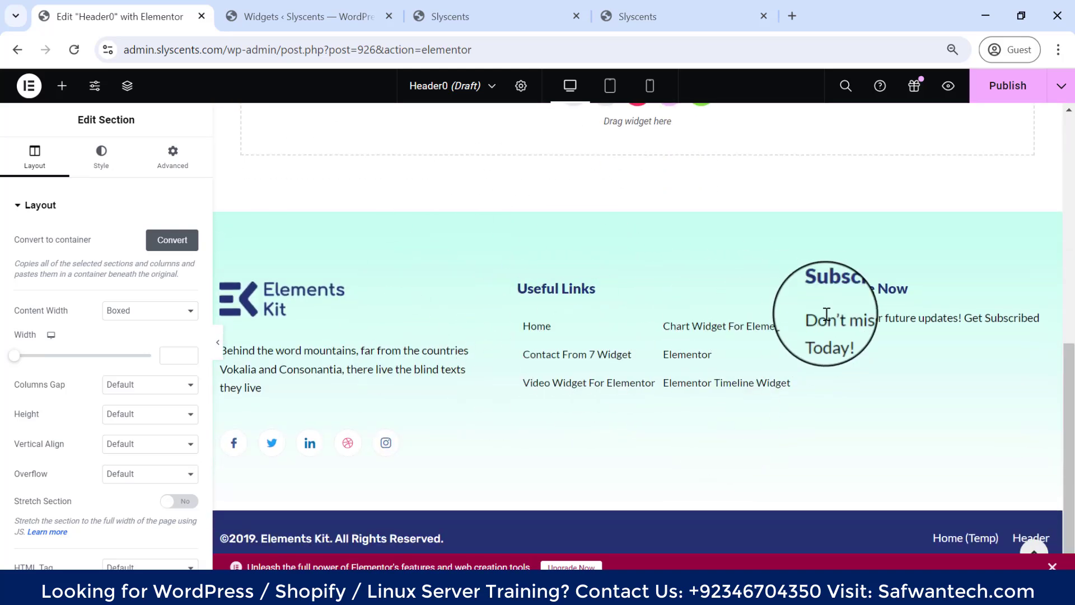
scroll(782, 374, "up", 7)
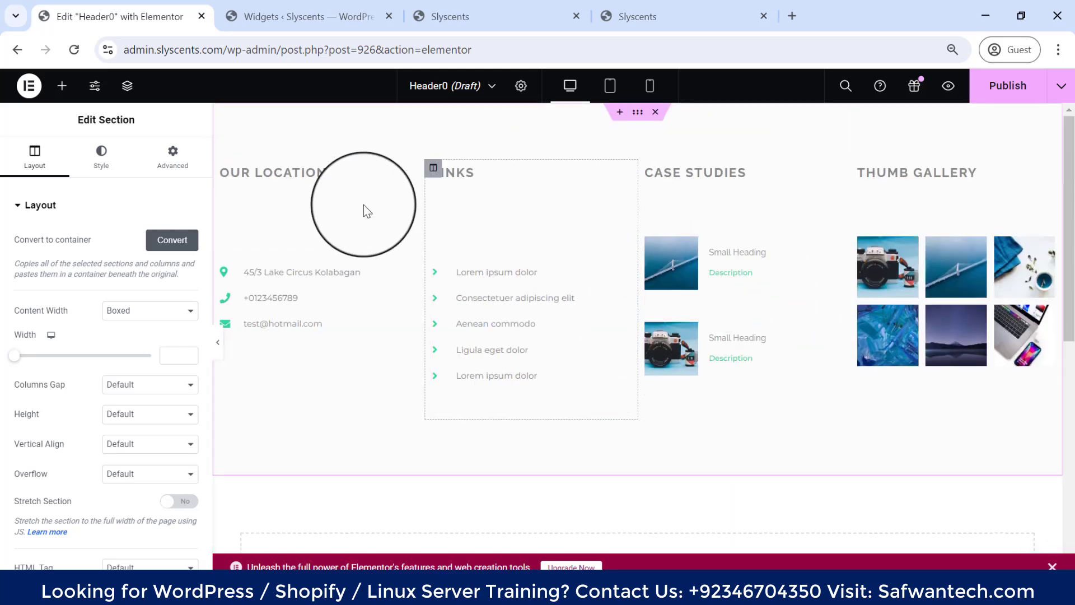
left_click(254, 174)
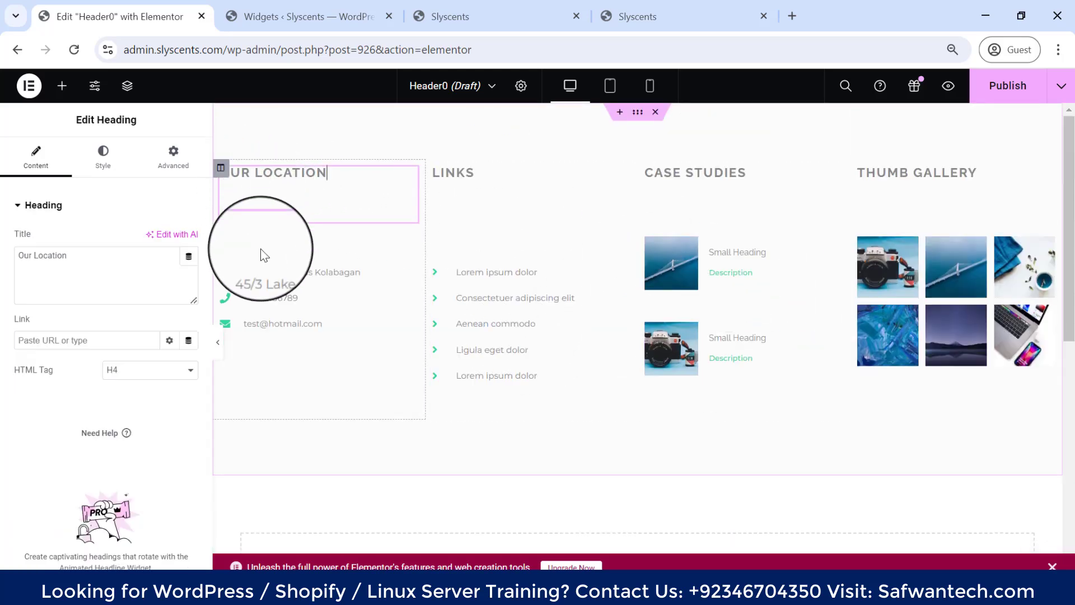
left_click(488, 184)
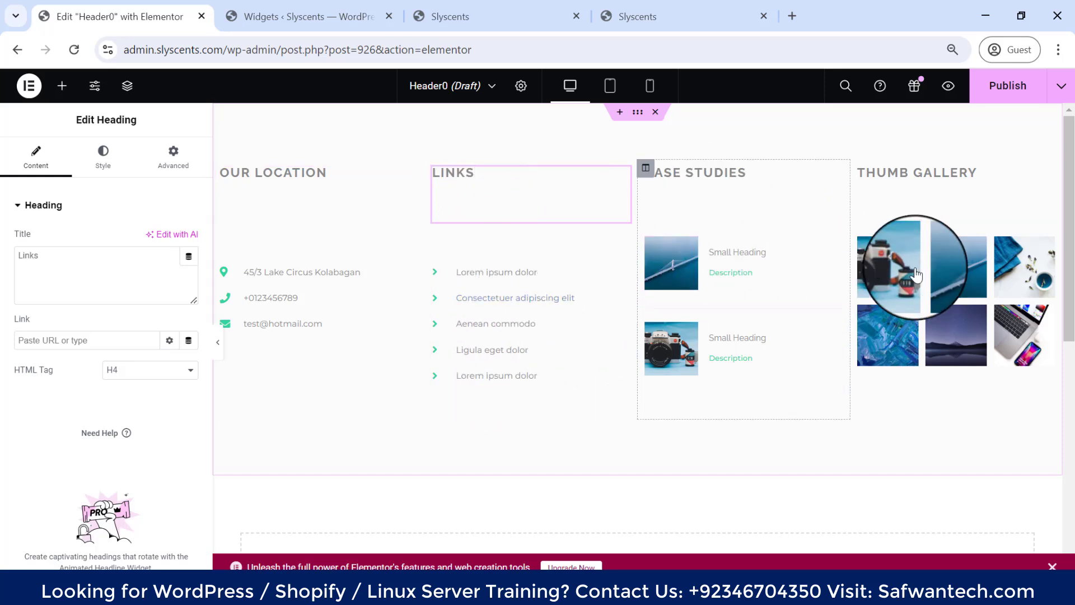
Step: Publish the Header0 footer template and check its live page down to the bottom
left_click(1013, 87)
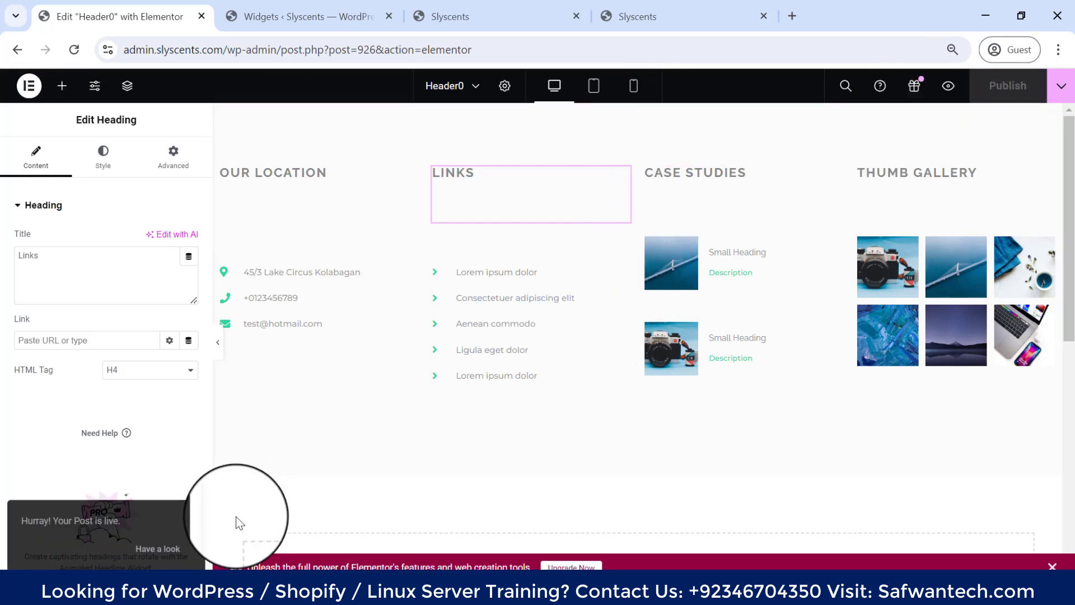
left_click(1054, 87)
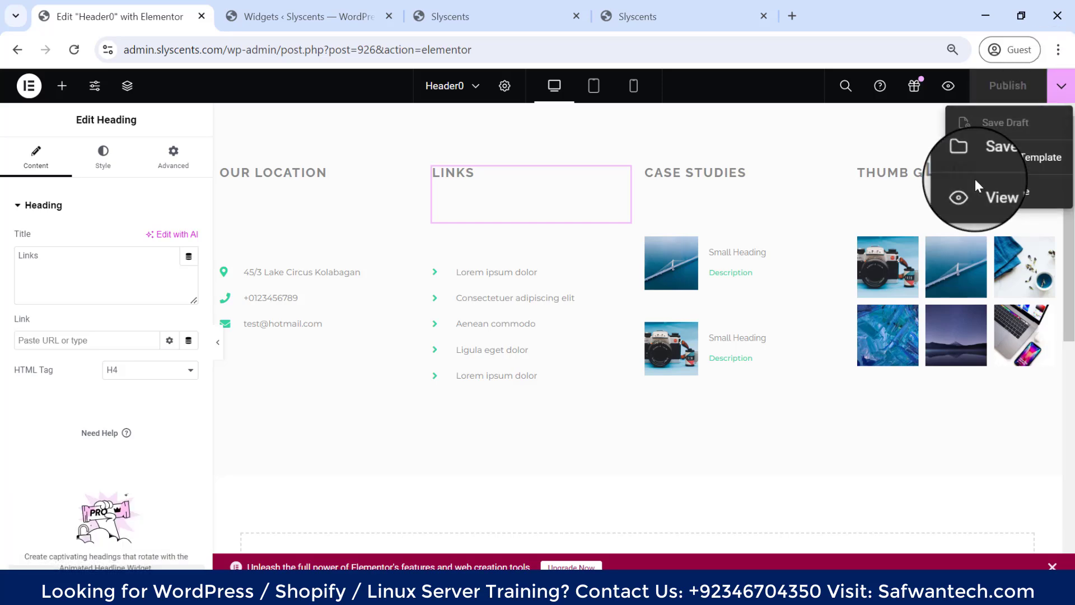
right_click(1002, 191)
left_click(1018, 192)
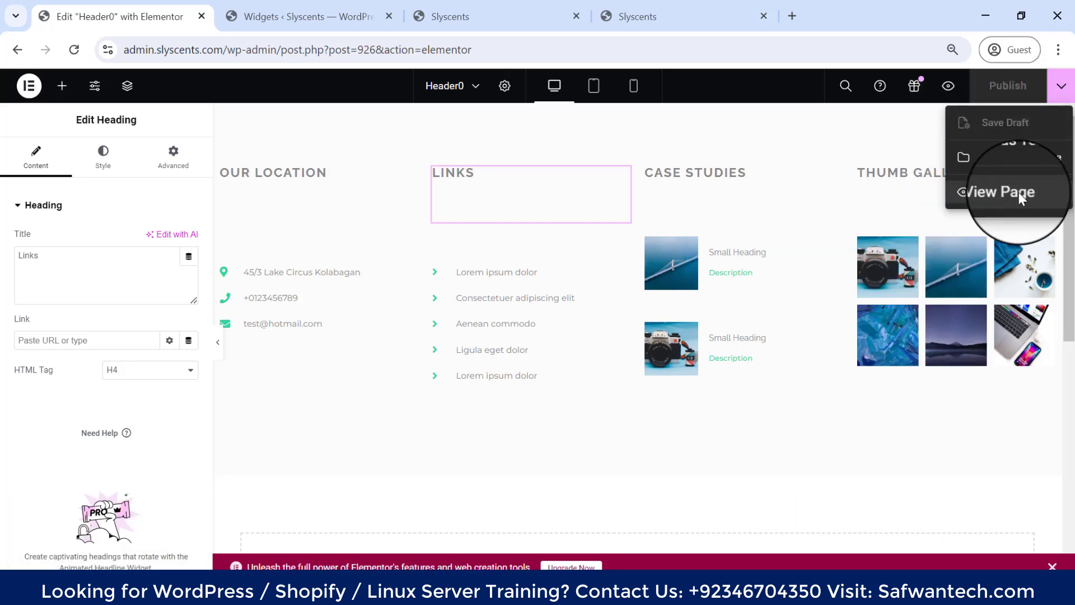
left_click(1019, 192)
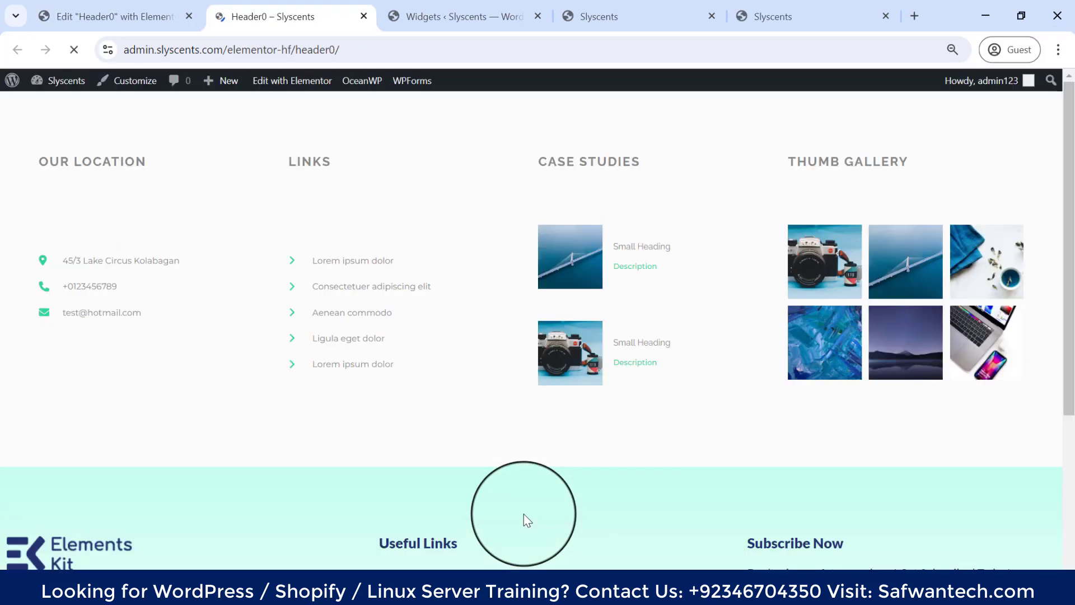
scroll(524, 513, "down", 4)
scroll(499, 365, "up", 4)
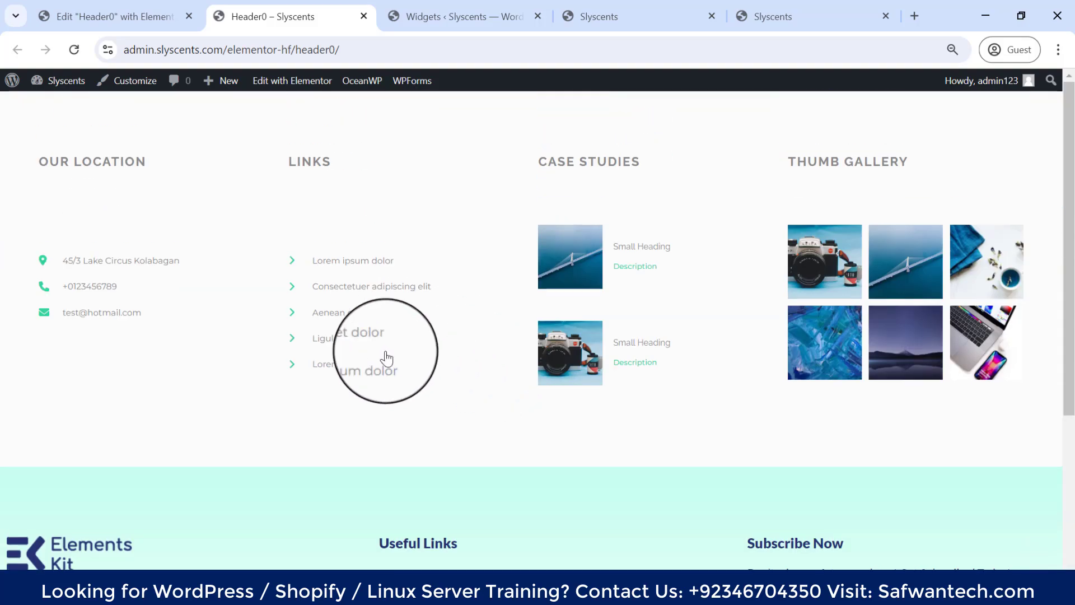
Step: Compare the four-column section with the ElementsKit footer beneath it on the live Header0 page
scroll(626, 470, "down", 4)
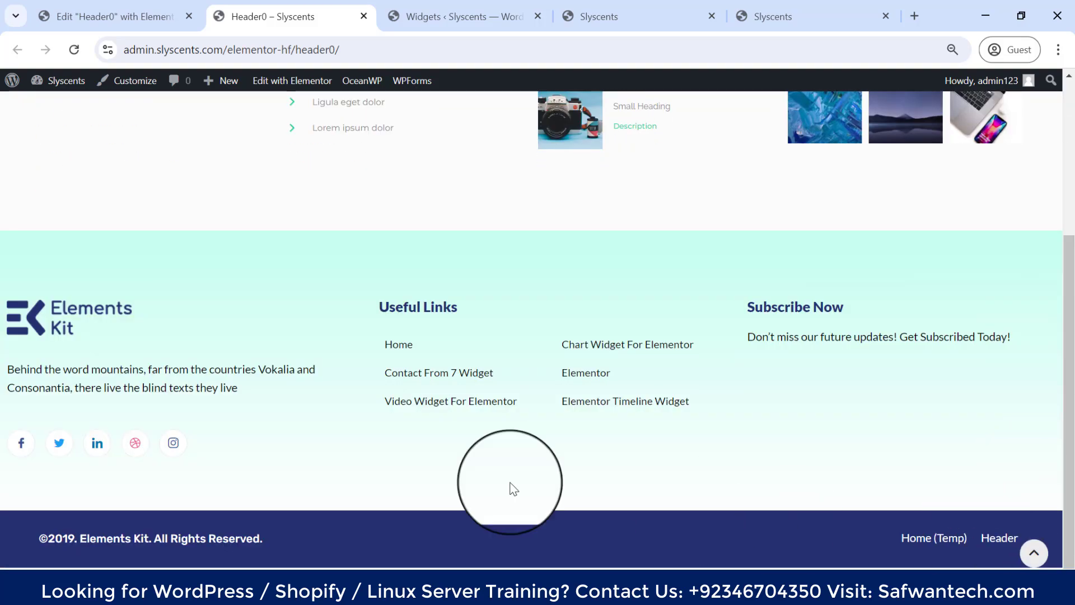
scroll(728, 367, "up", 4)
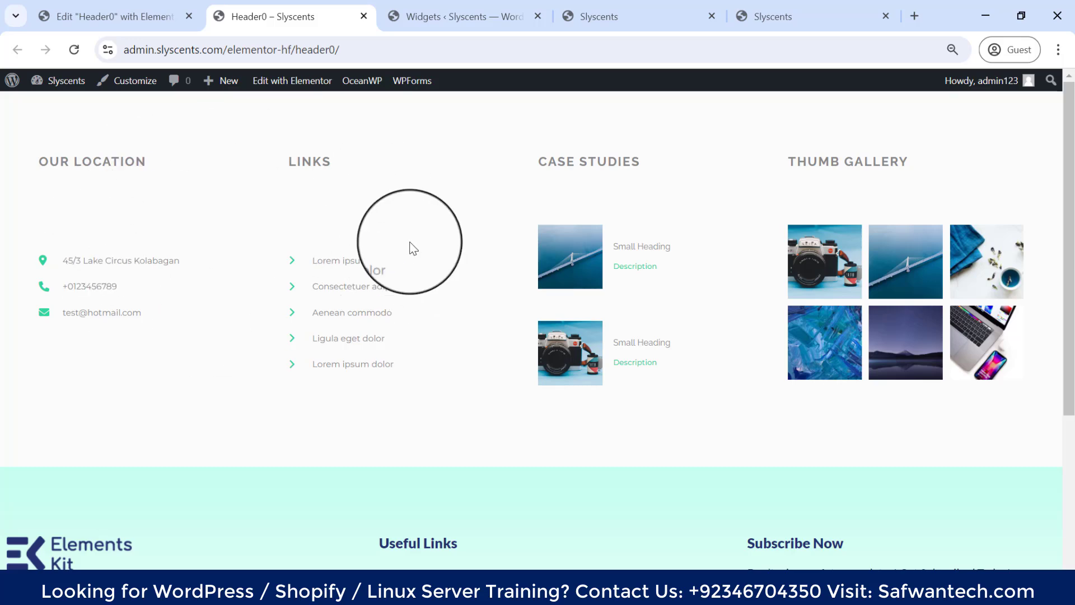
scroll(819, 320, "down", 4)
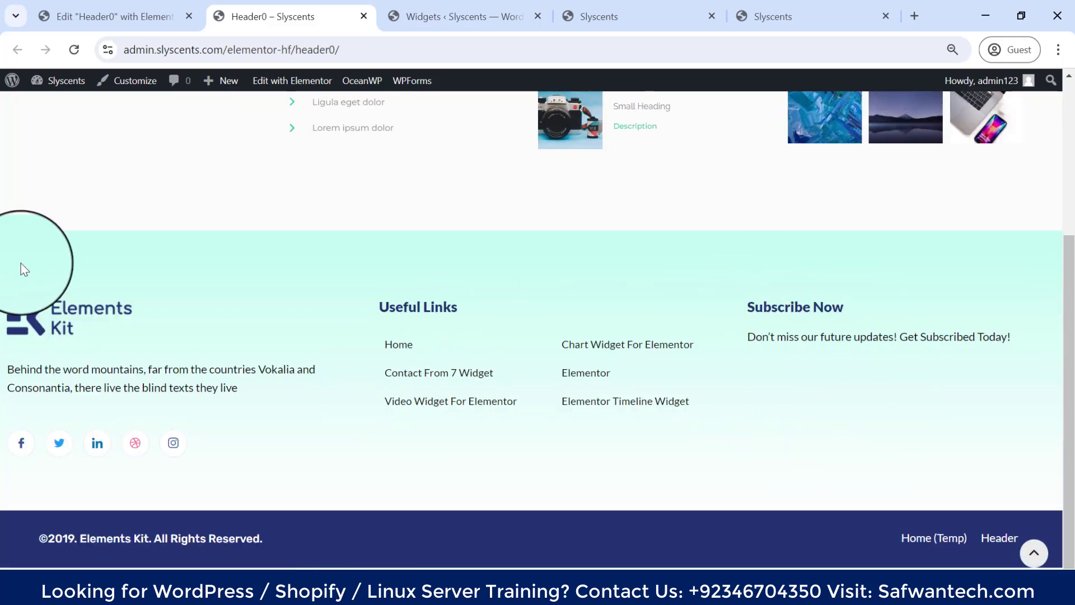
scroll(168, 286, "up", 4)
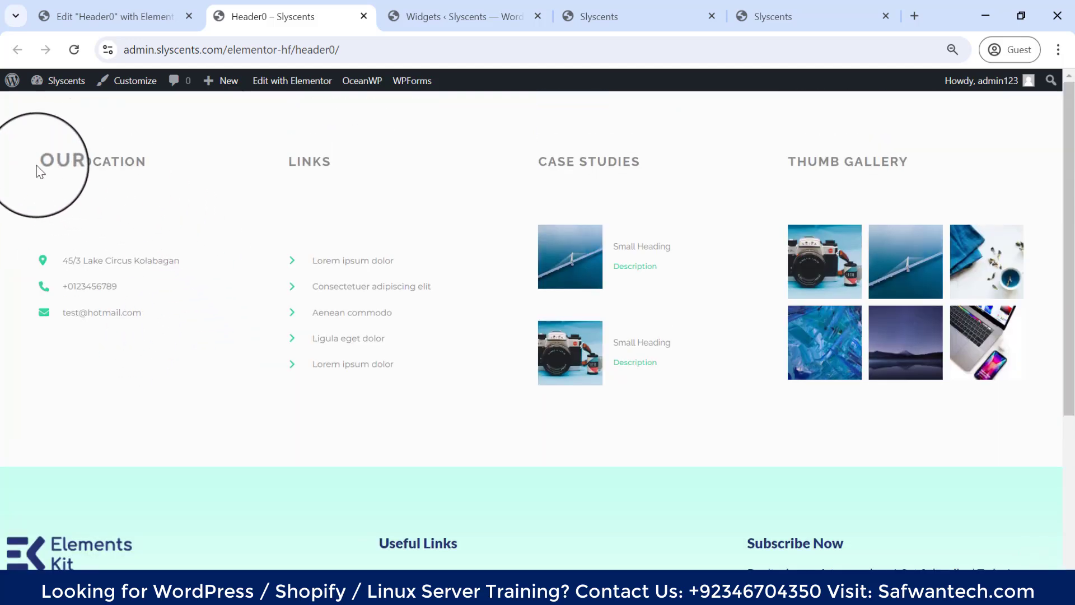
left_click_drag(75, 163, 468, 192)
left_click(470, 192)
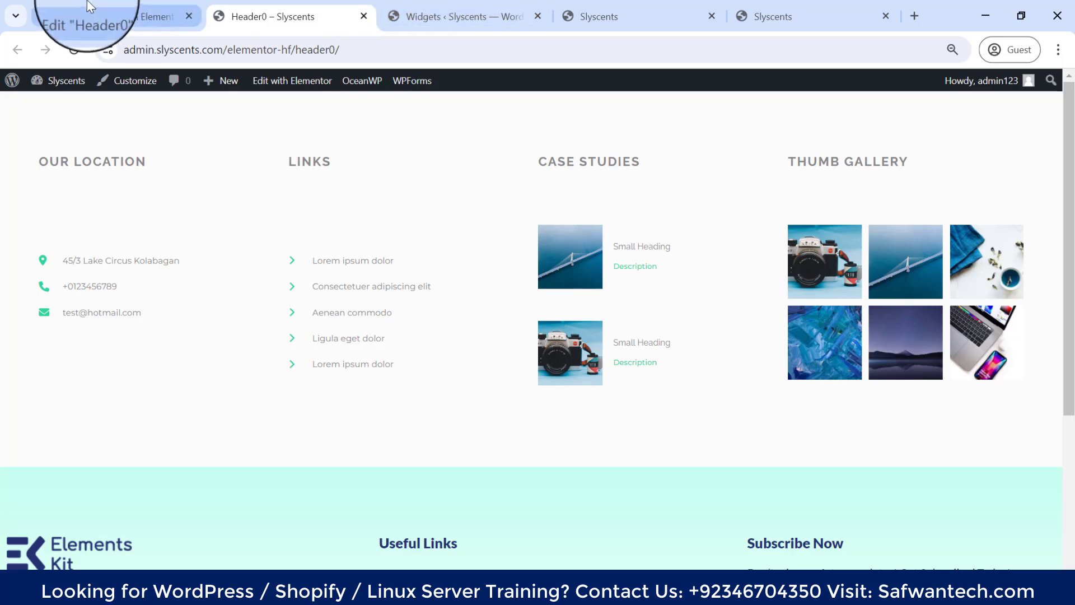
Step: Return to the Header0 editor and preview the bridge image from the Thumb Gallery
left_click(92, 17)
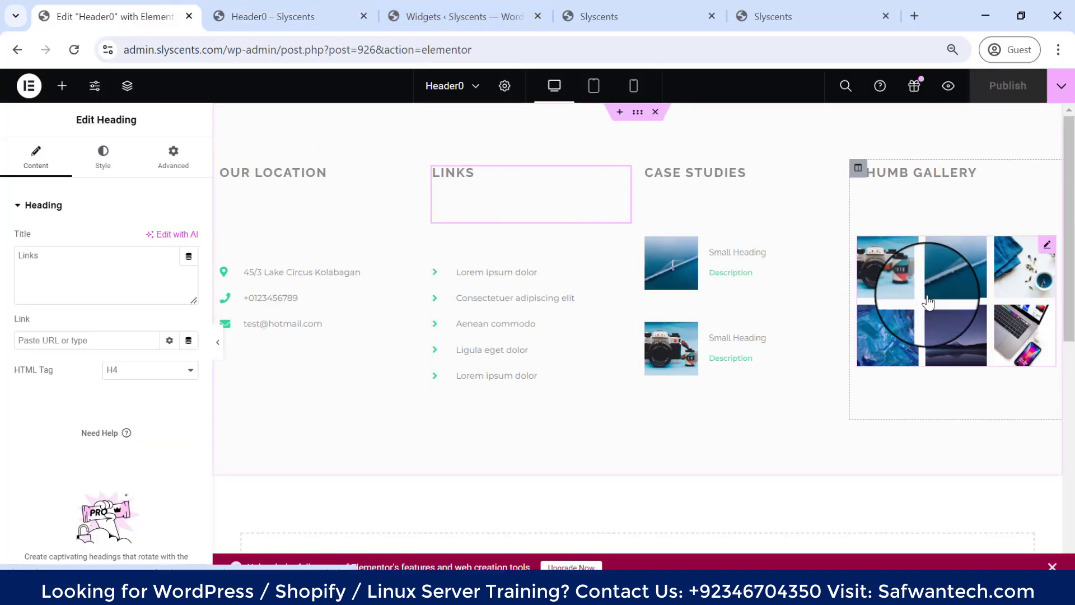
left_click(970, 286)
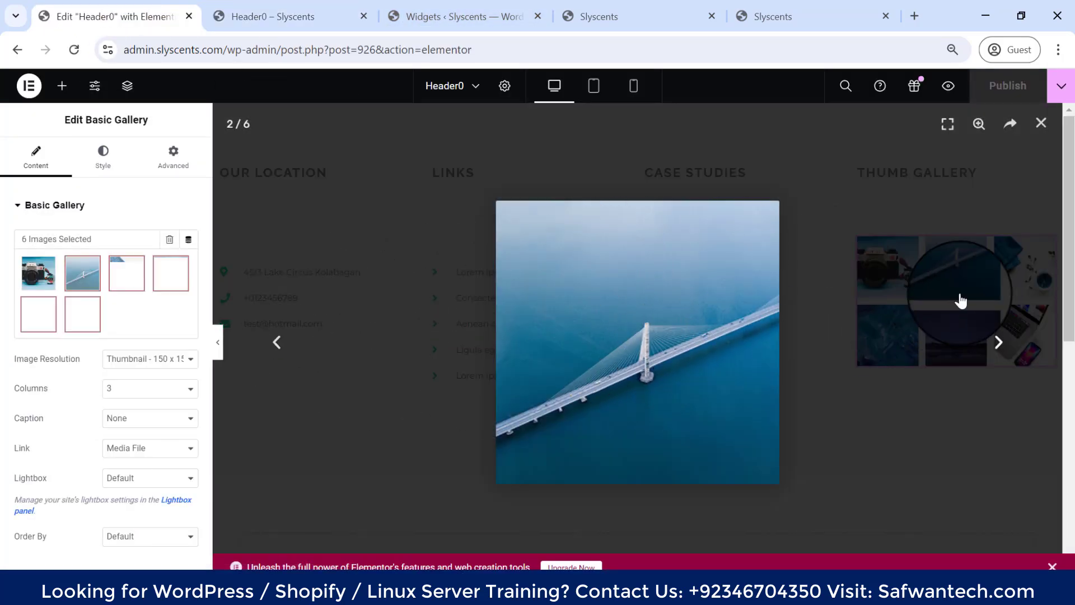
left_click(489, 189)
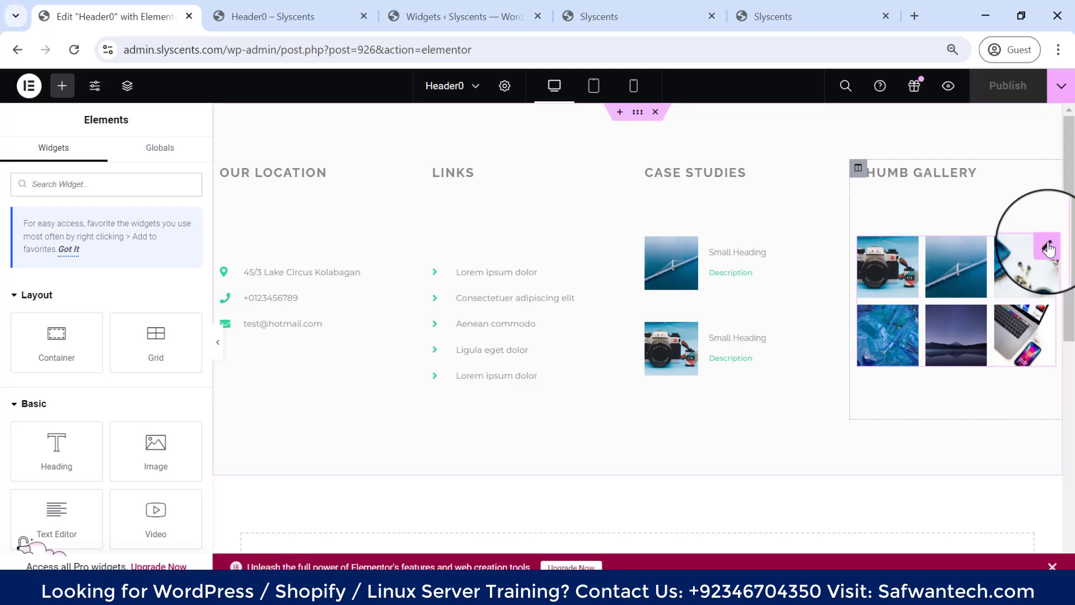
Step: Reverse the image order of the Thumb Gallery and insert the updated gallery
left_click(1049, 248)
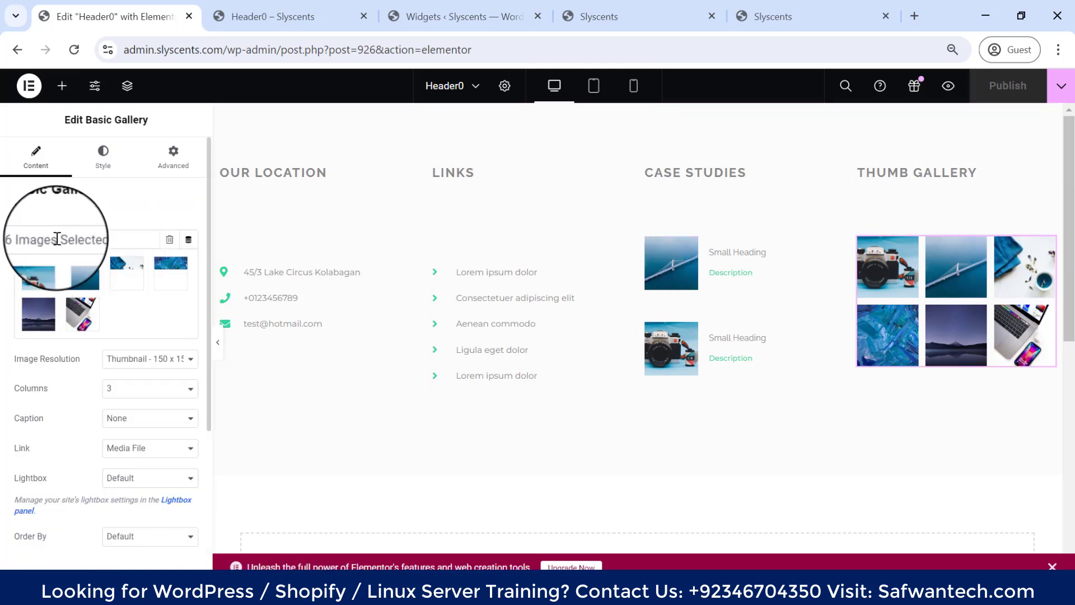
mouse_move(107, 260)
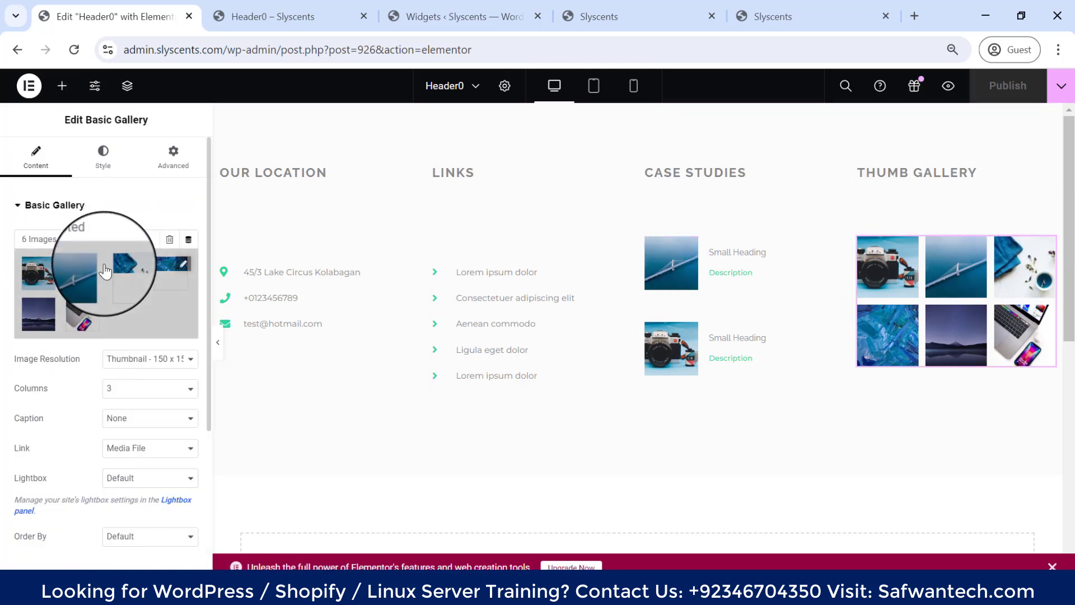
left_click(184, 271)
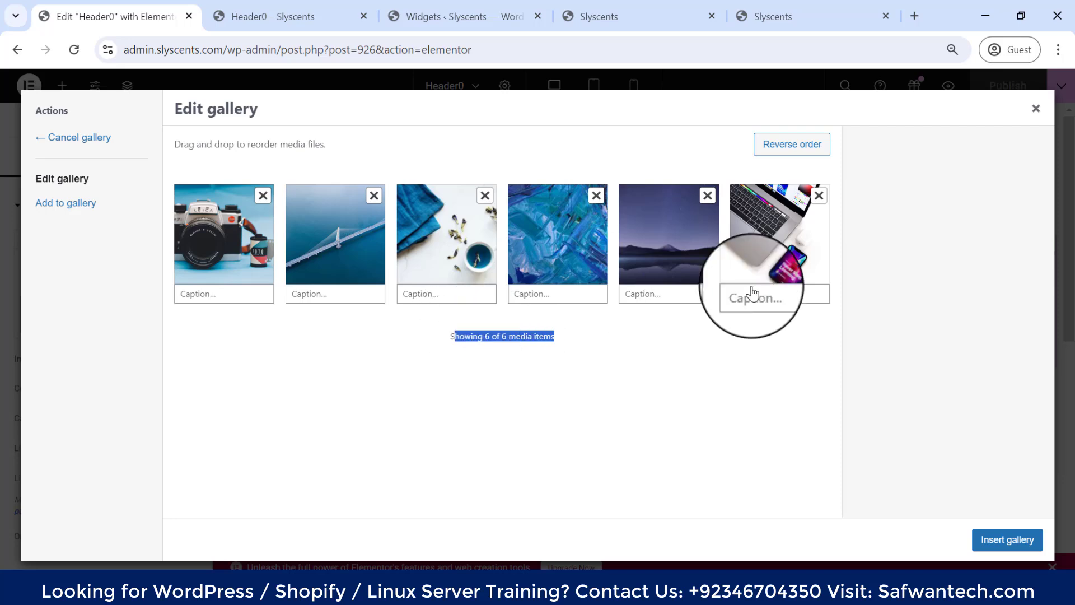
left_click(780, 149)
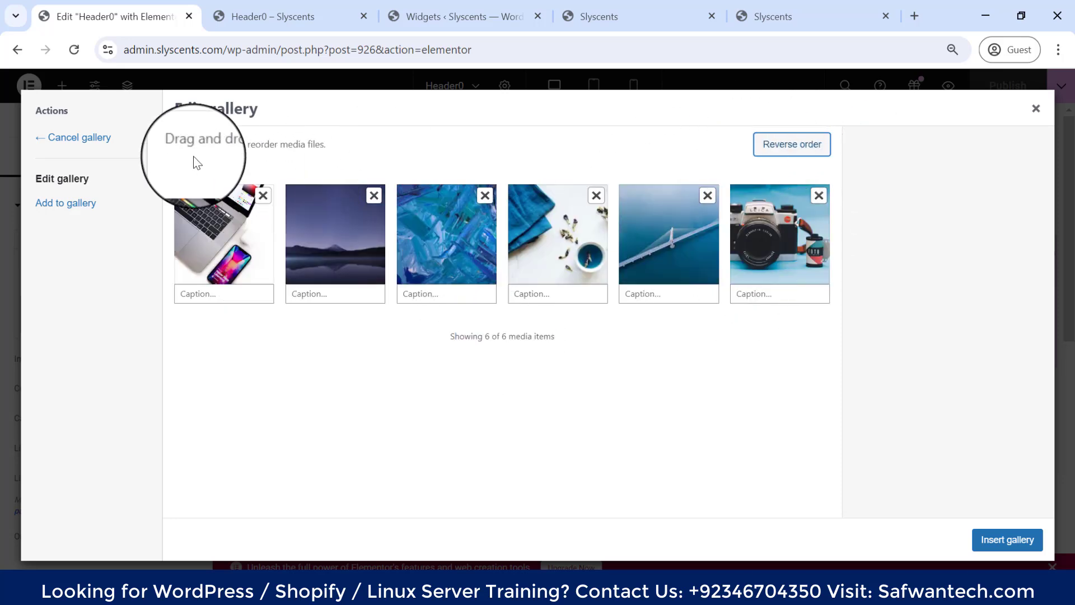
left_click(794, 149)
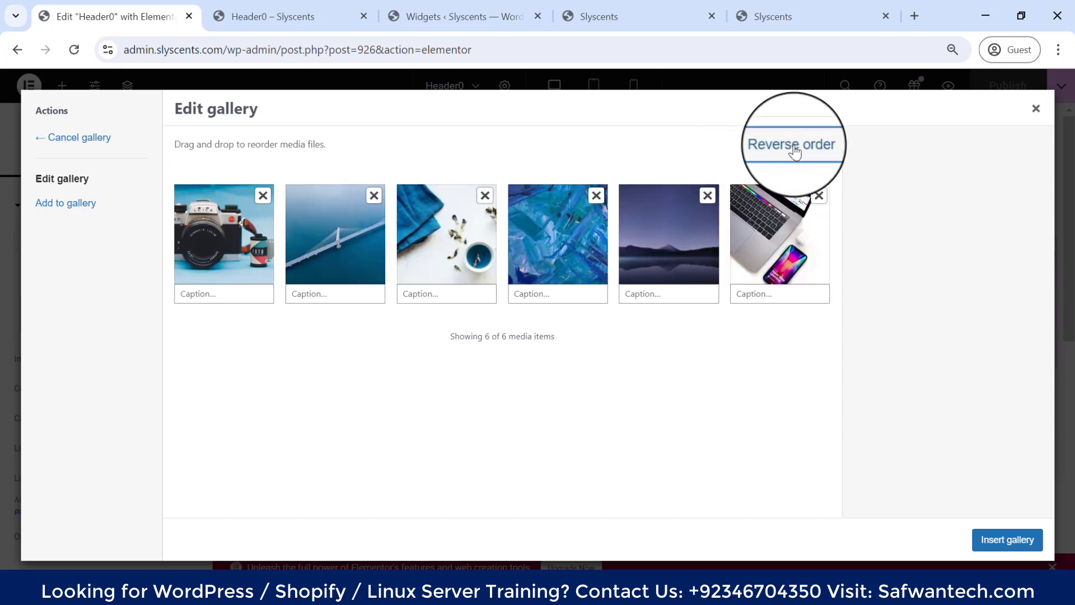
left_click(794, 148)
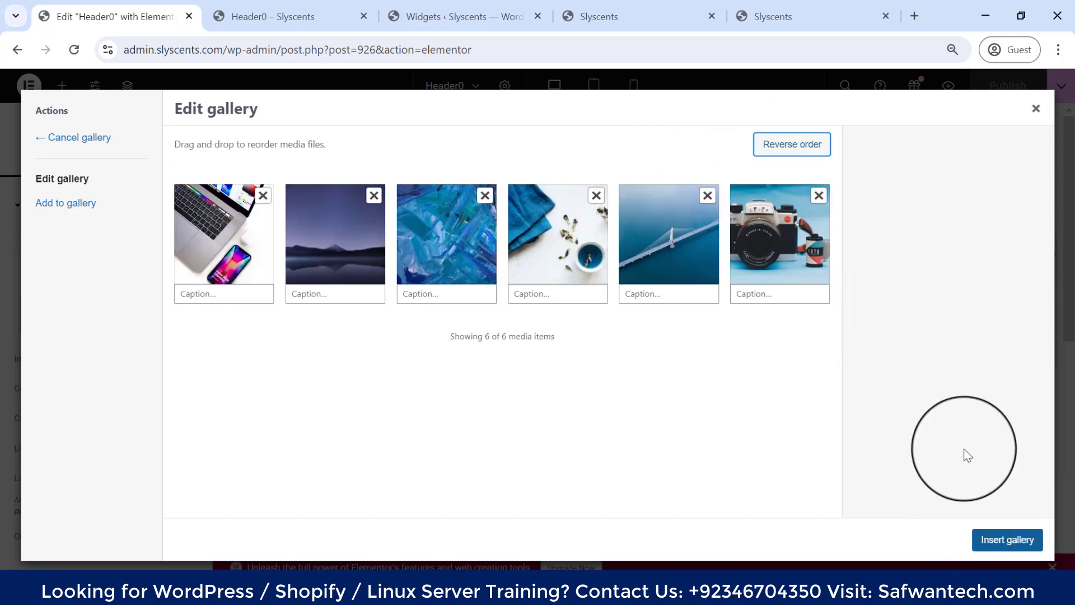
left_click(1015, 527)
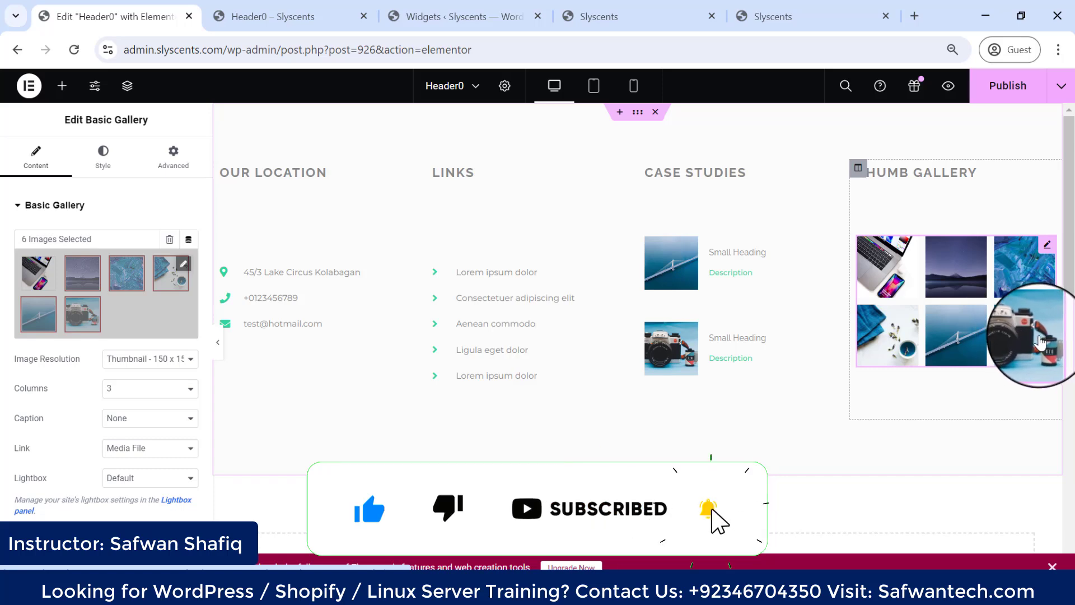
Step: Inspect the Thumb Gallery heading and the image resolution options of the first Case Studies image box
left_click(912, 177)
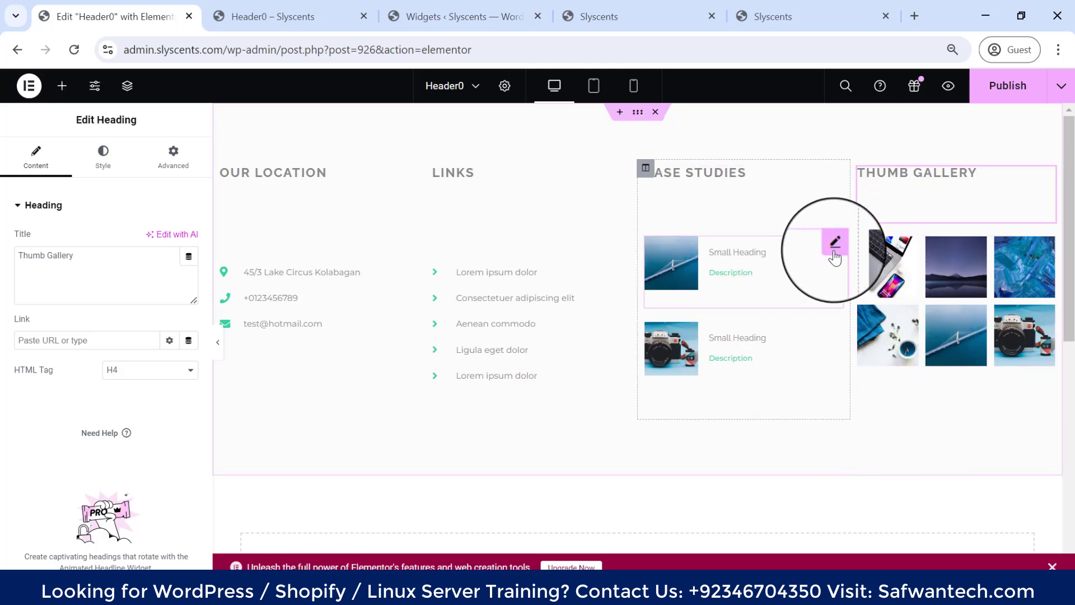
left_click(834, 245)
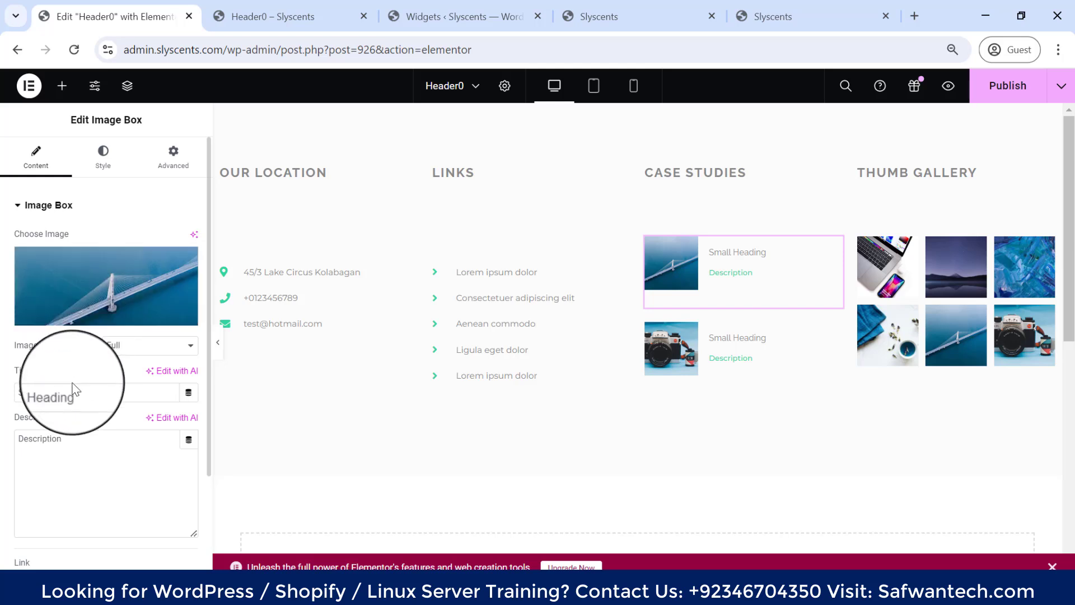
left_click(129, 347)
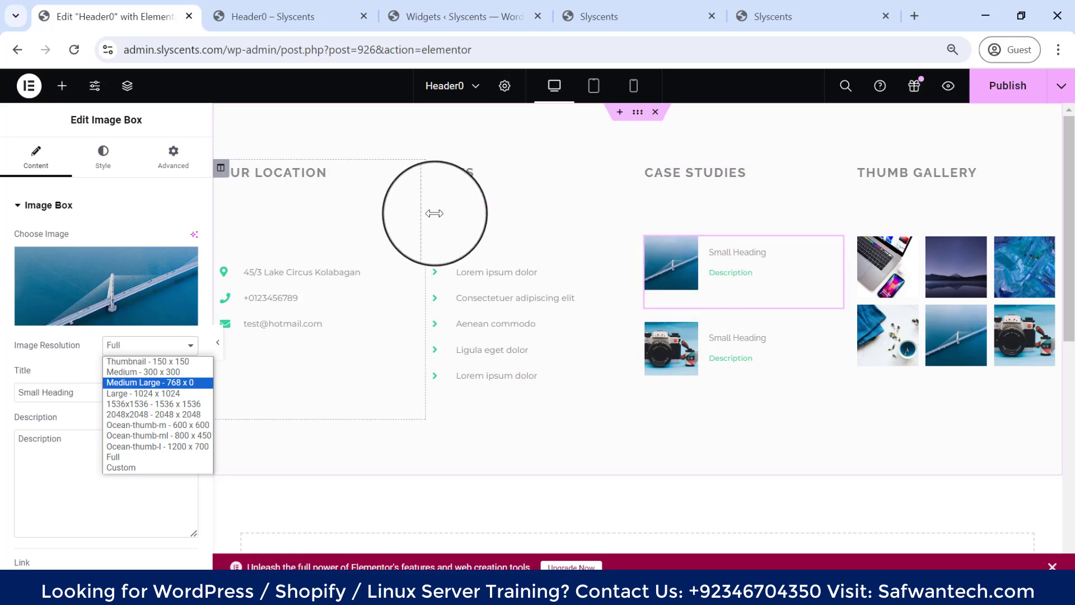
Step: Reorder the Links list: move the last Lorem ipsum dolor item to third place and the first item to the end
left_click(622, 238)
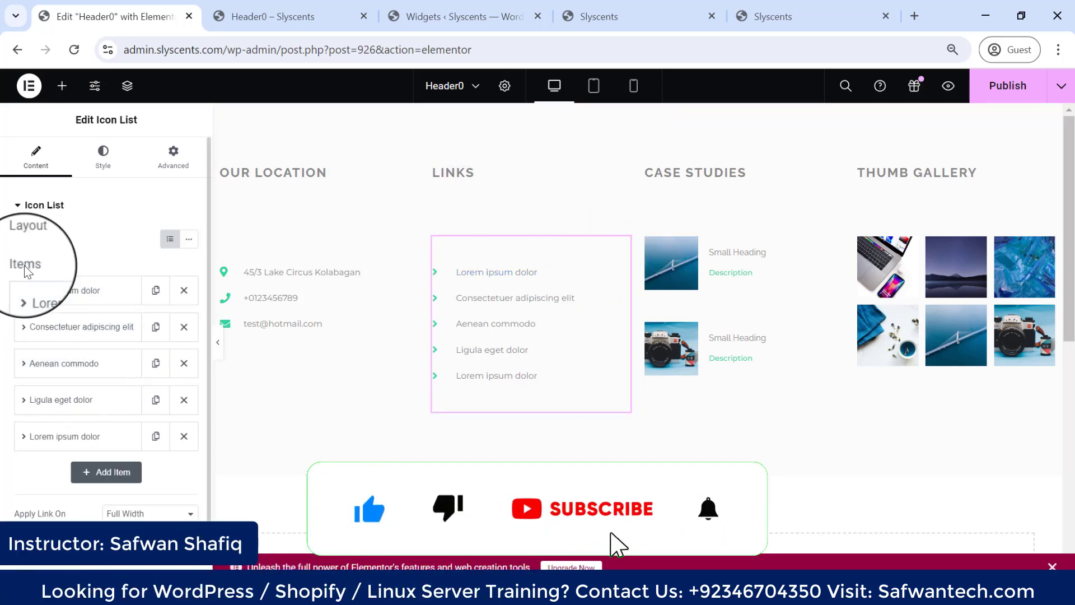
left_click_drag(14, 264, 37, 268)
left_click(37, 269)
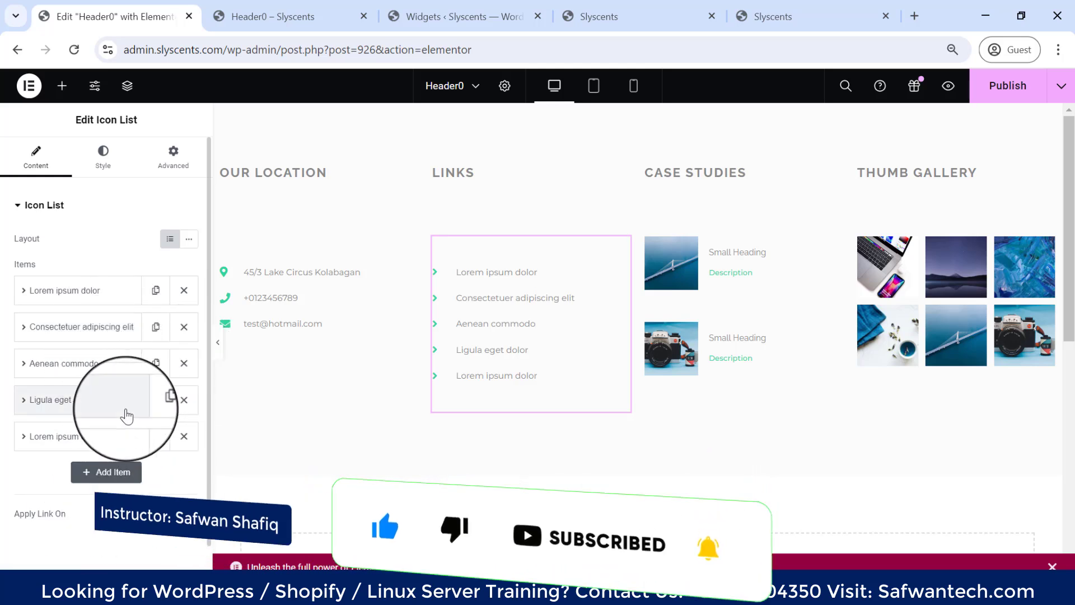
left_click_drag(130, 443, 144, 368)
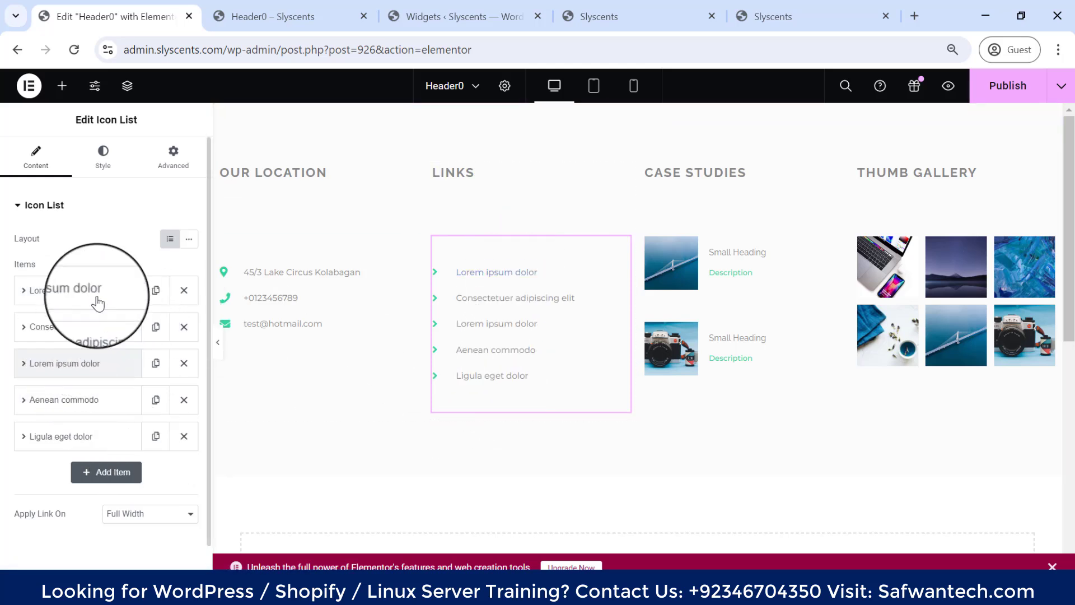
left_click_drag(97, 302, 109, 432)
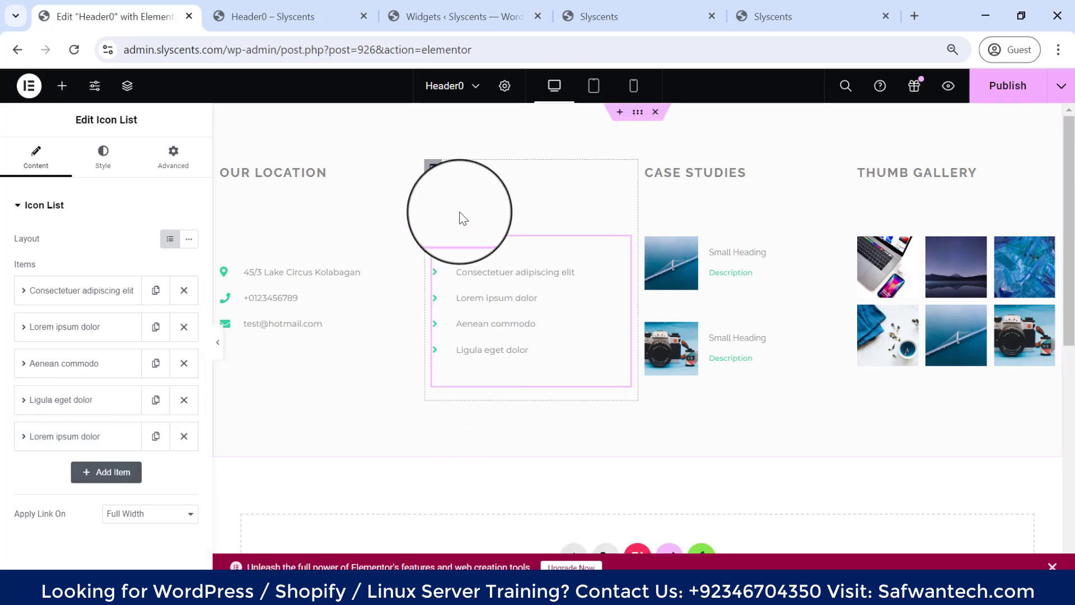
Step: Inspect the last Lorem ipsum dolor link's settings and move that item up to third place in the Links list
left_click(88, 443)
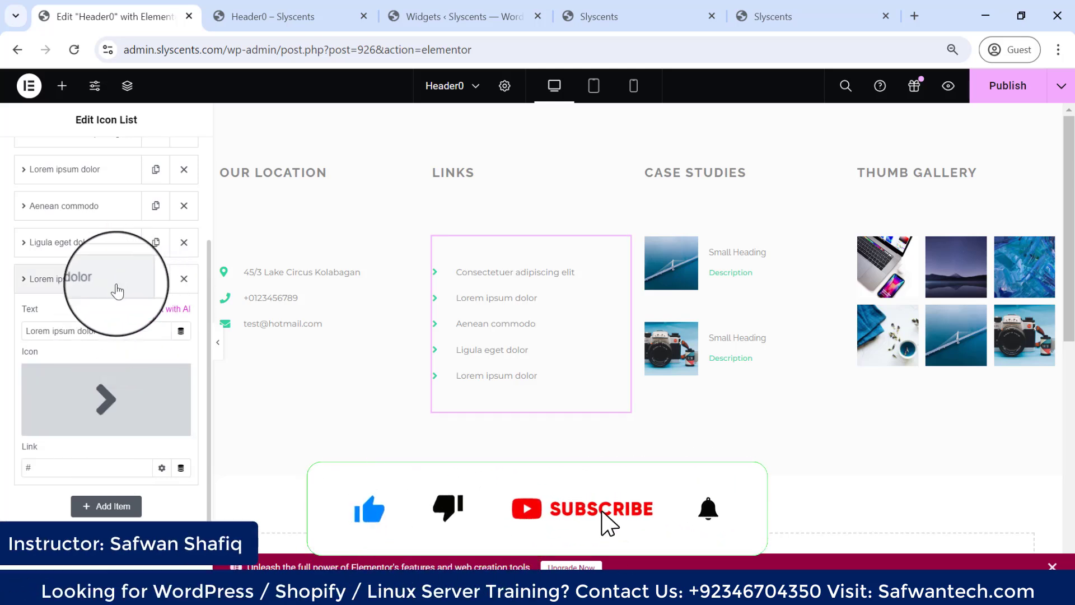
left_click(118, 280)
left_click_drag(119, 287, 120, 233)
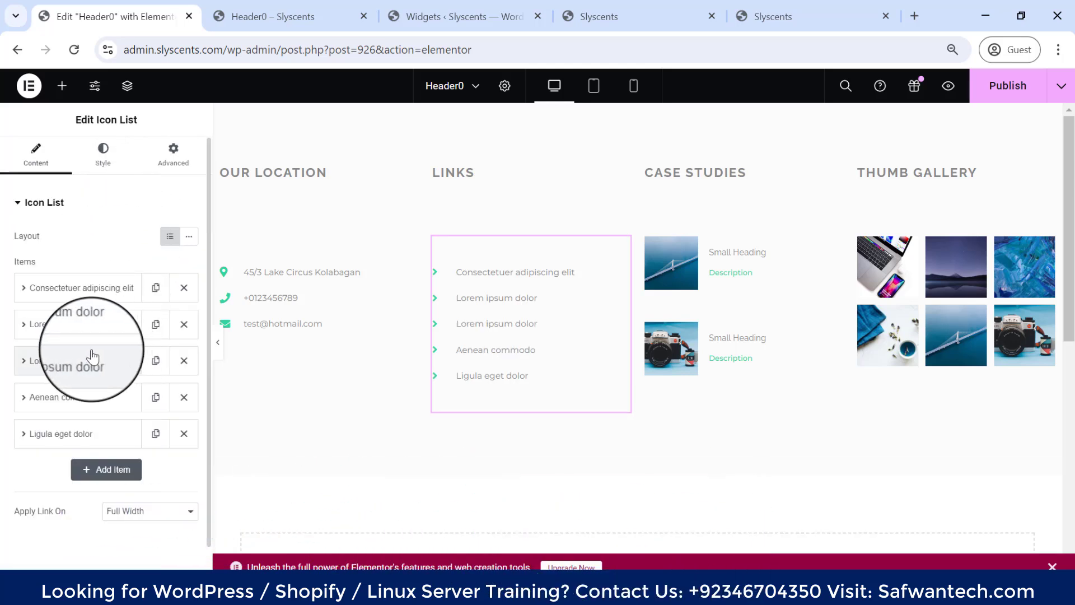
scroll(93, 355, "down", 1)
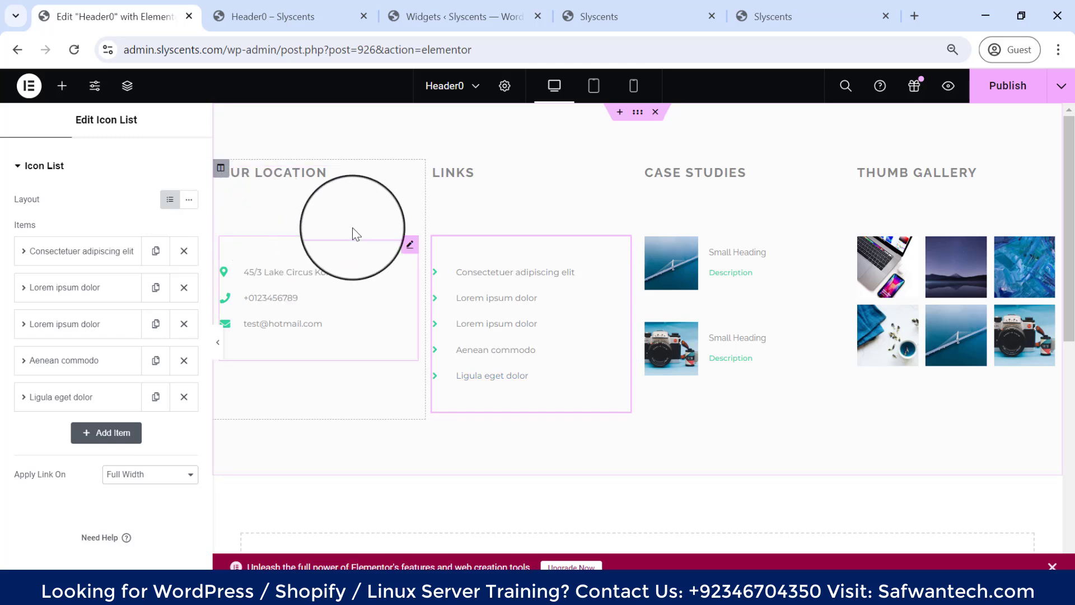
Step: Examine the text, icon and link settings of the phone item in the Our Location list
left_click(409, 245)
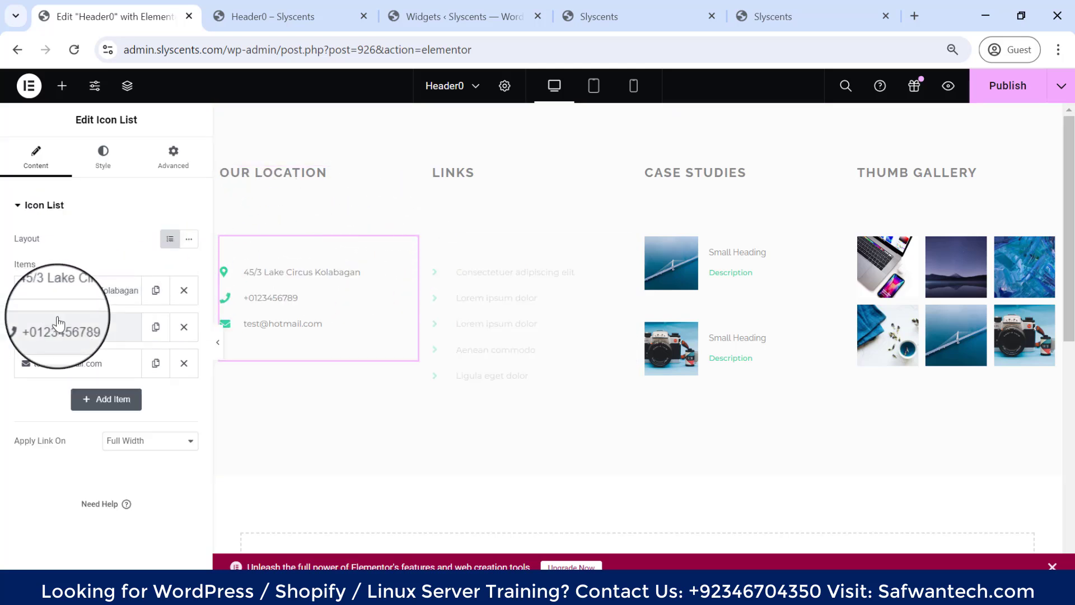
left_click(79, 329)
mouse_move(135, 457)
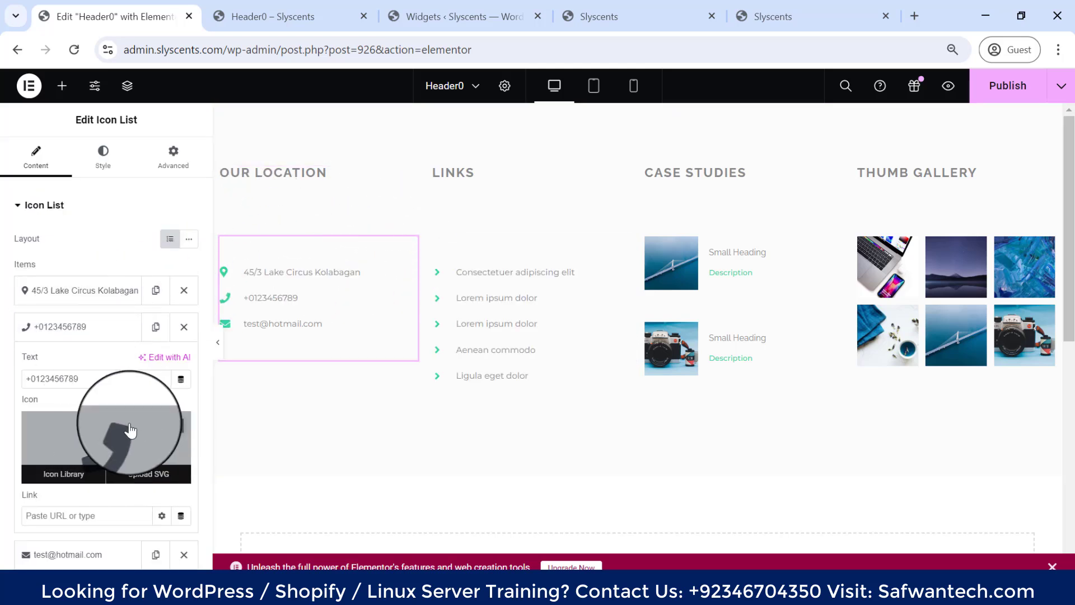
scroll(120, 437, "down", 3)
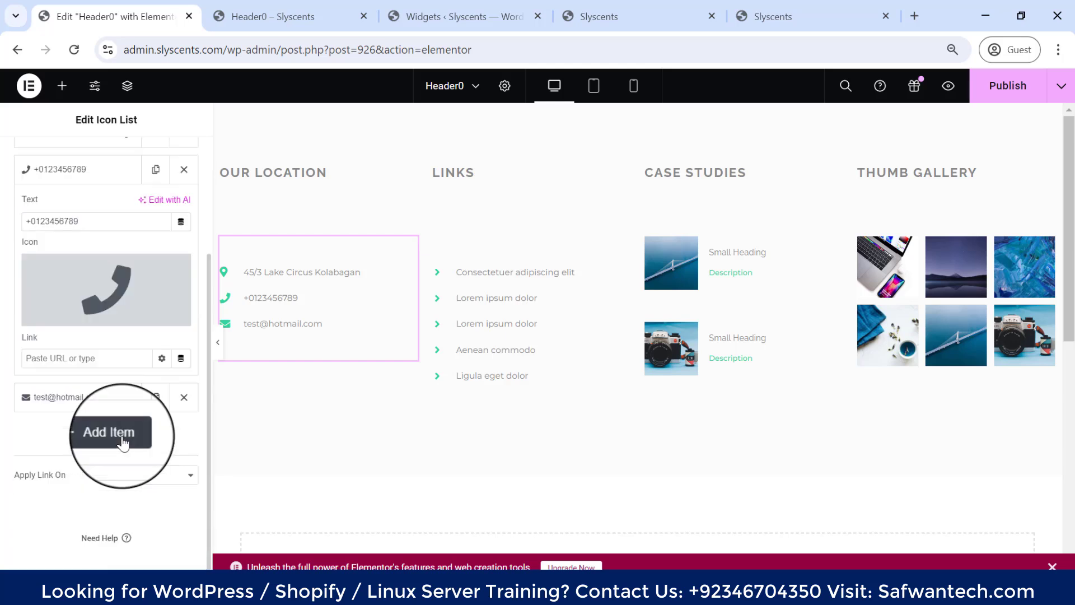
scroll(107, 336, "up", 3)
Step: Set the normal icon color of the Our Location list to red #D62F2F
left_click(100, 158)
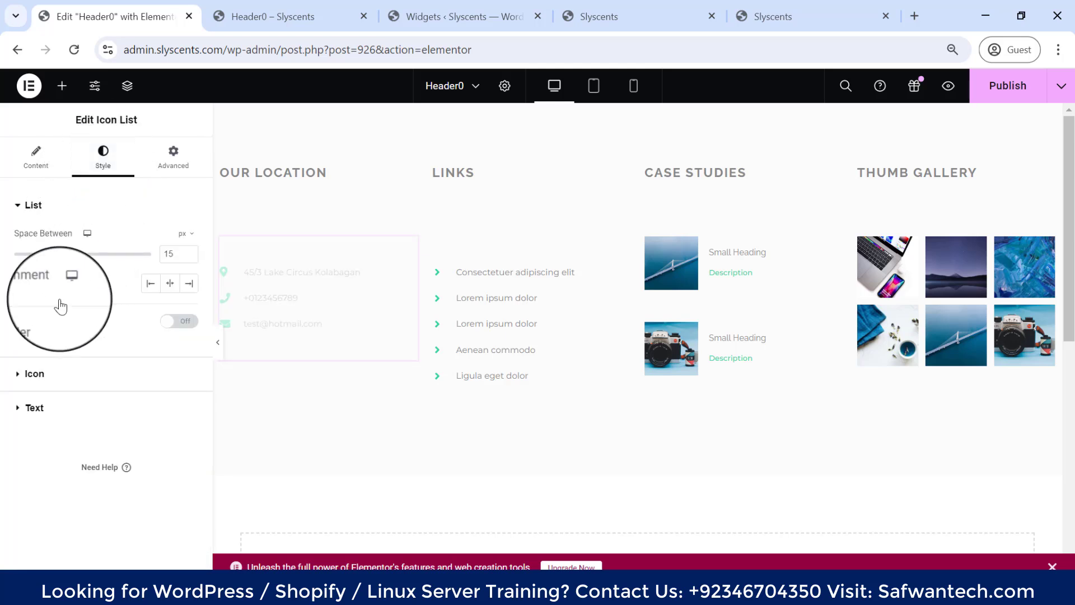
left_click(24, 372)
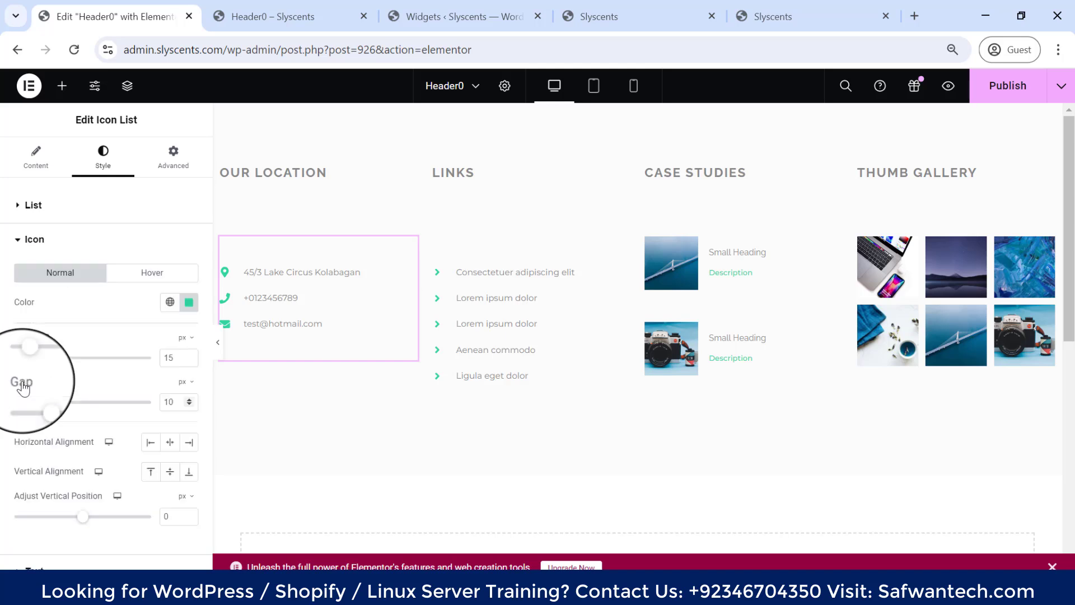
left_click(189, 304)
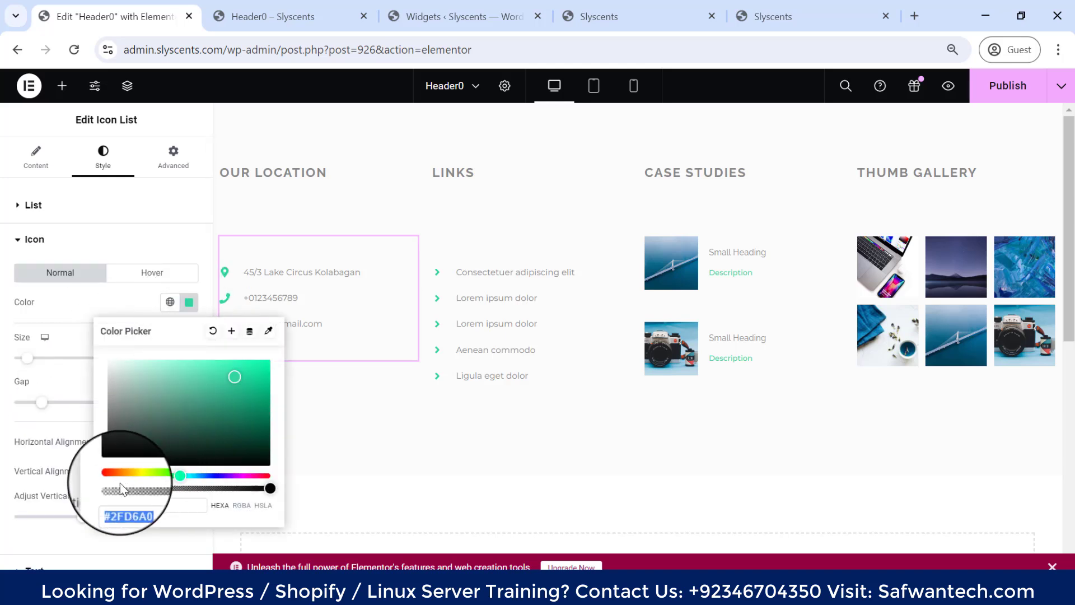
left_click_drag(119, 475, 105, 476)
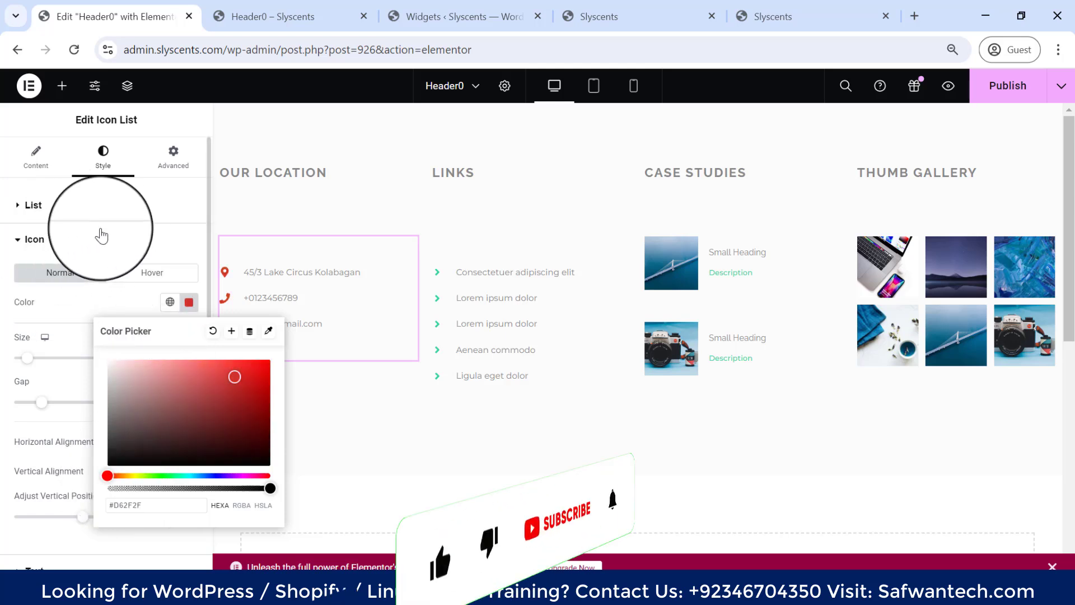
left_click(18, 240)
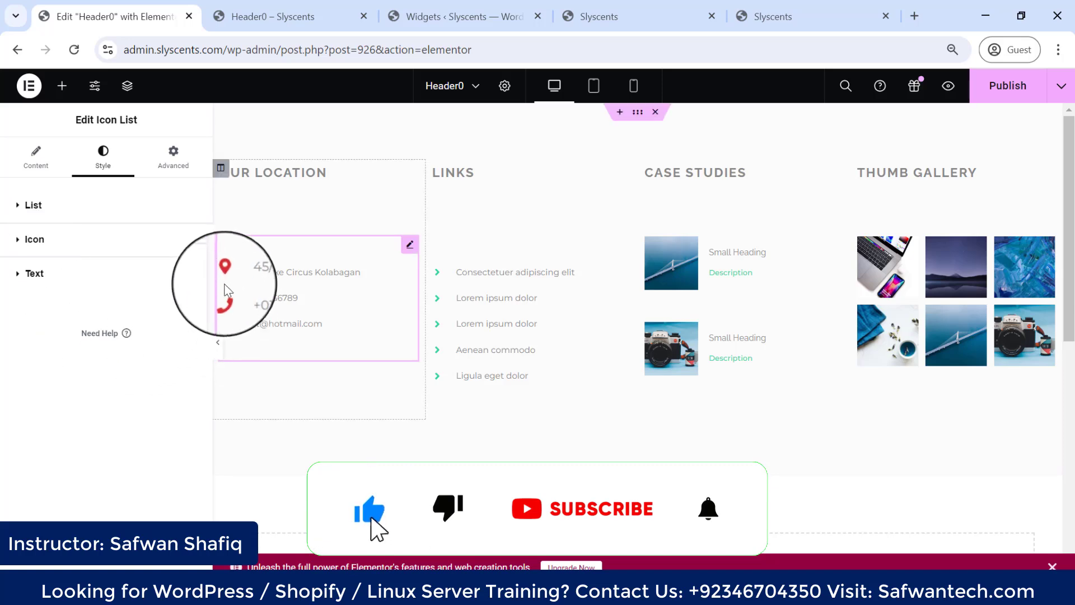
Step: Review the Our Location list items and heading, and publish the template changes
left_click(61, 161)
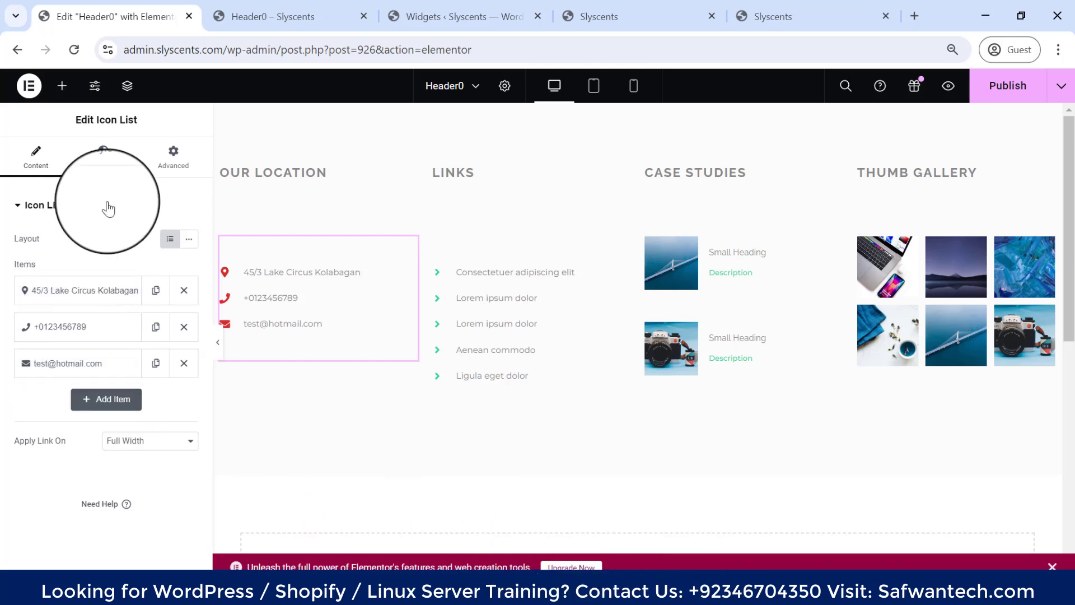
left_click(325, 196)
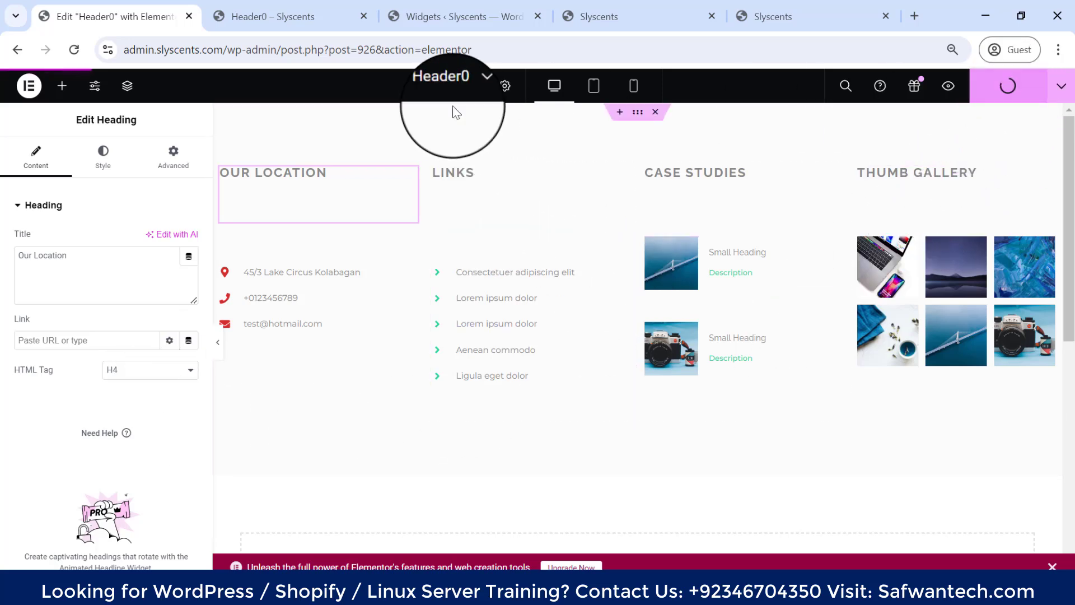
Step: Examine the custom footer columns in the Header0 template and the ElementsKit footer below them in the editor
scroll(486, 313, "down", 6)
scroll(487, 320, "up", 6)
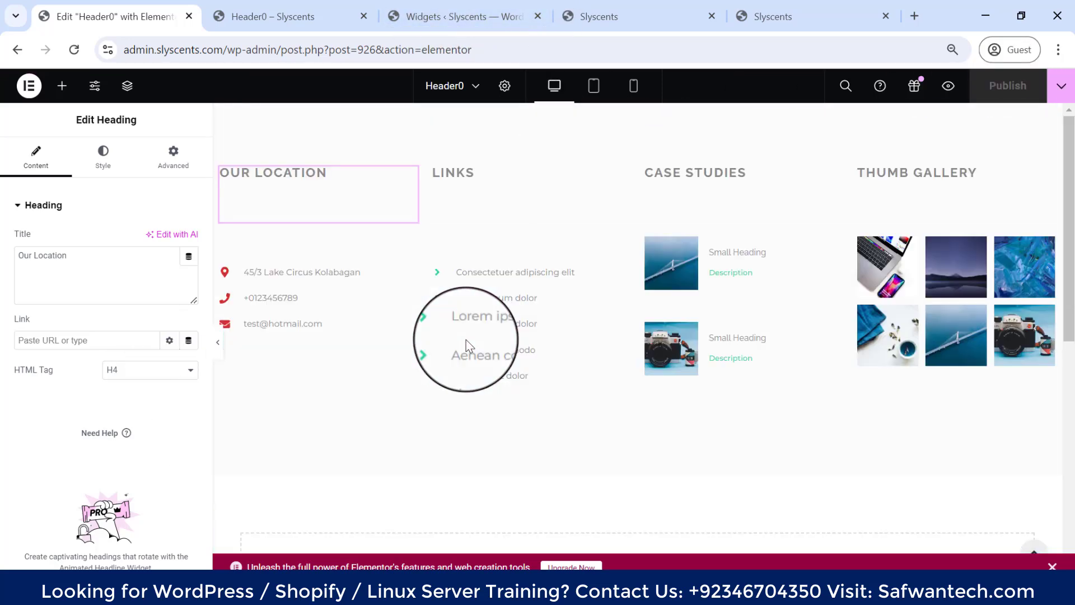
scroll(464, 336, "down", 6)
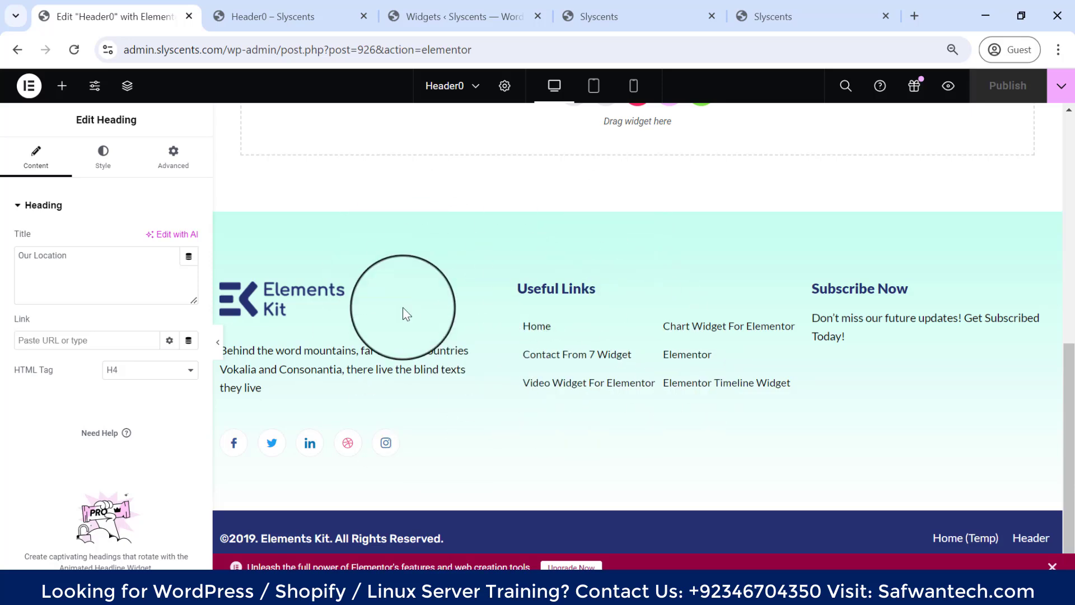
left_click(553, 325)
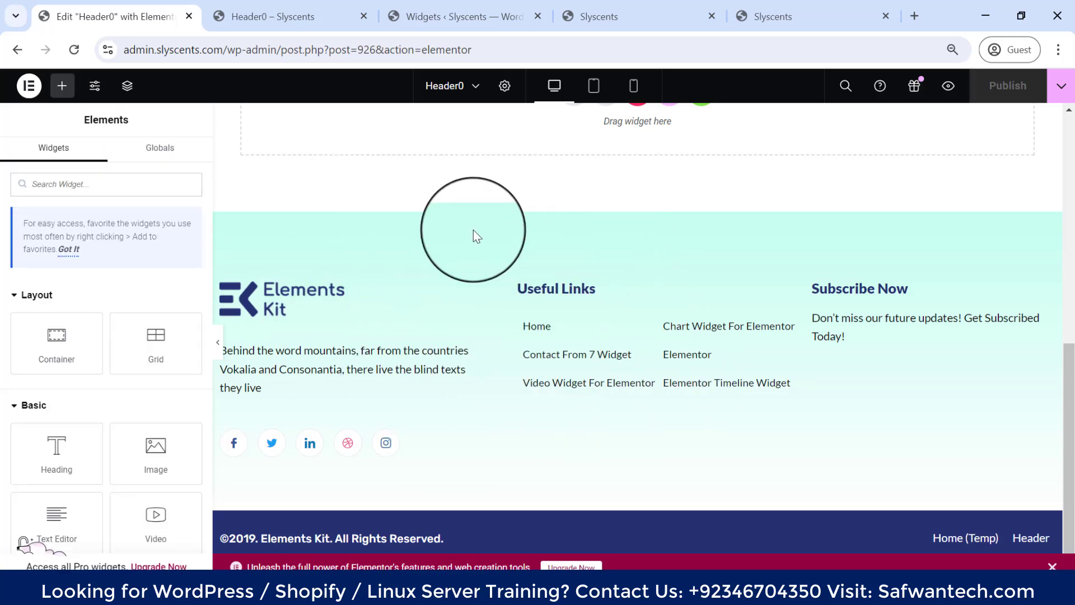
scroll(513, 314, "up", 6)
scroll(513, 312, "down", 6)
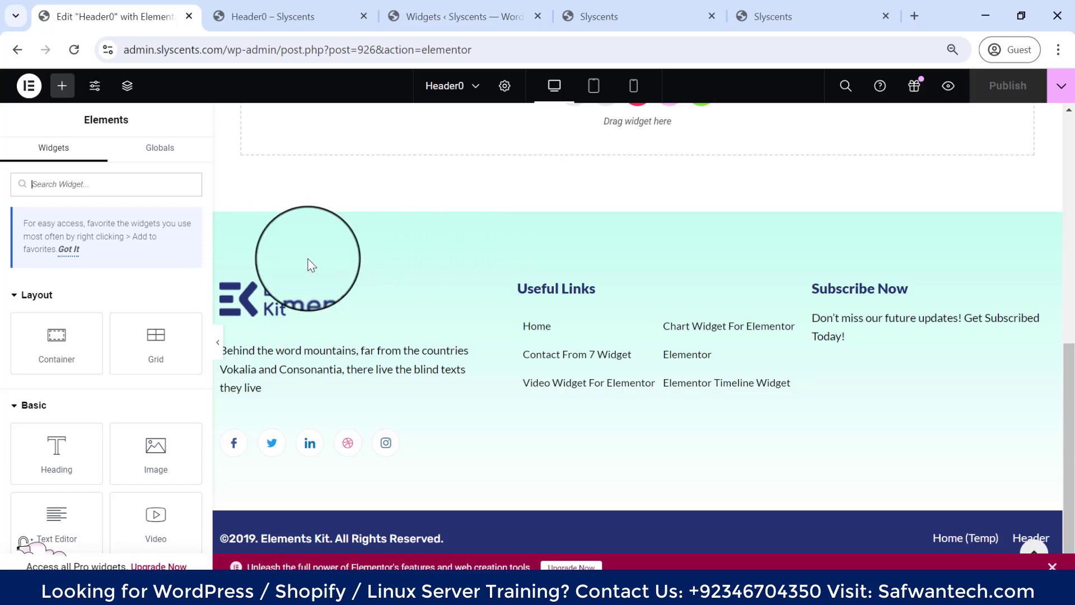
scroll(713, 320, "up", 5)
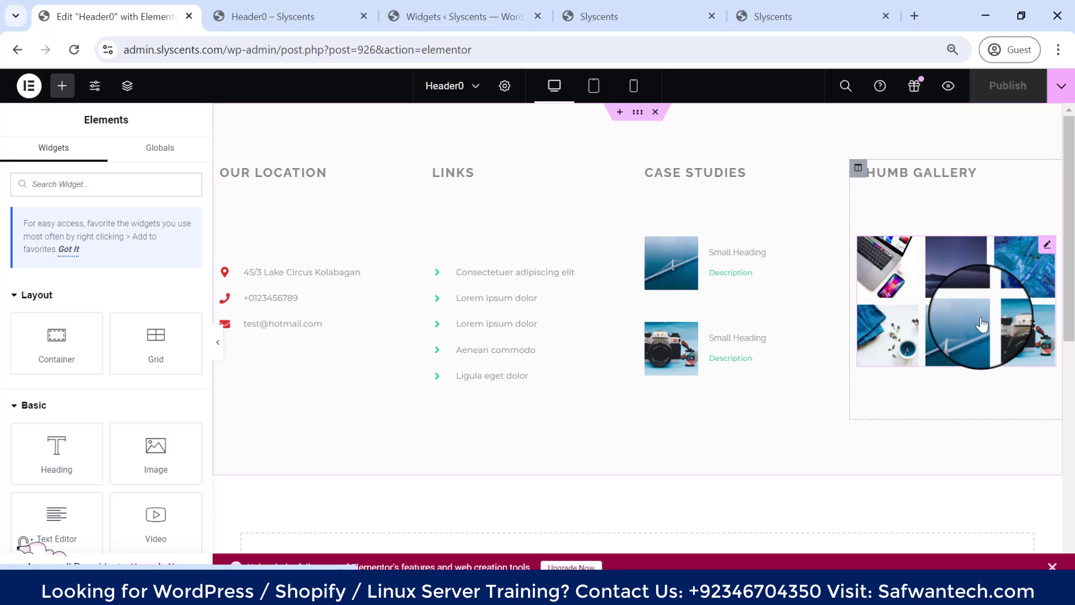
scroll(981, 324, "down", 10)
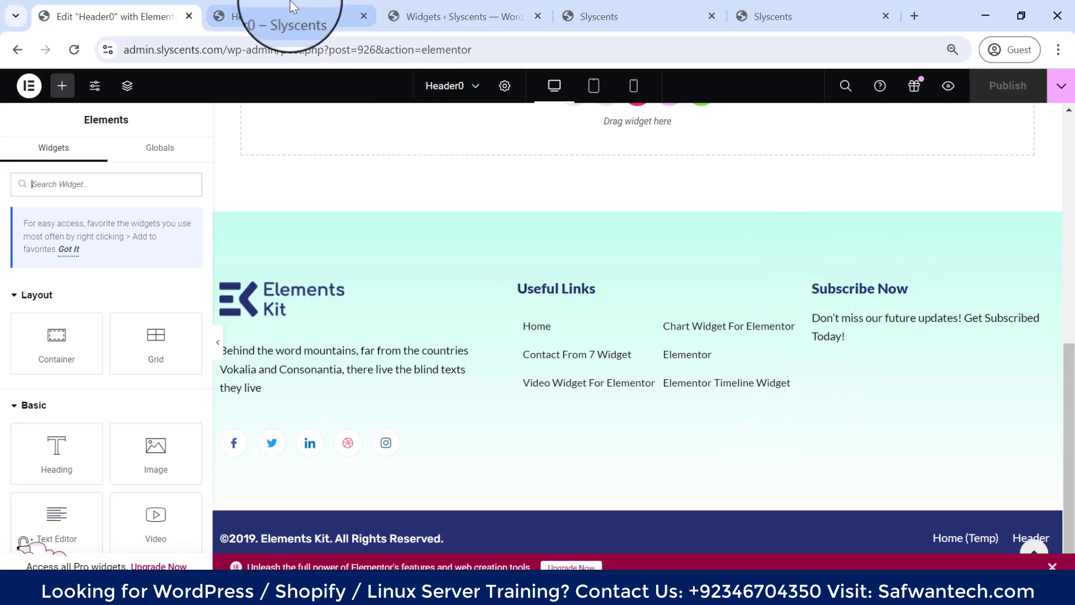
Step: Open the WordPress dashboard from the Header0 preview and check the ElementsKit Header Footer template list
left_click(280, 17)
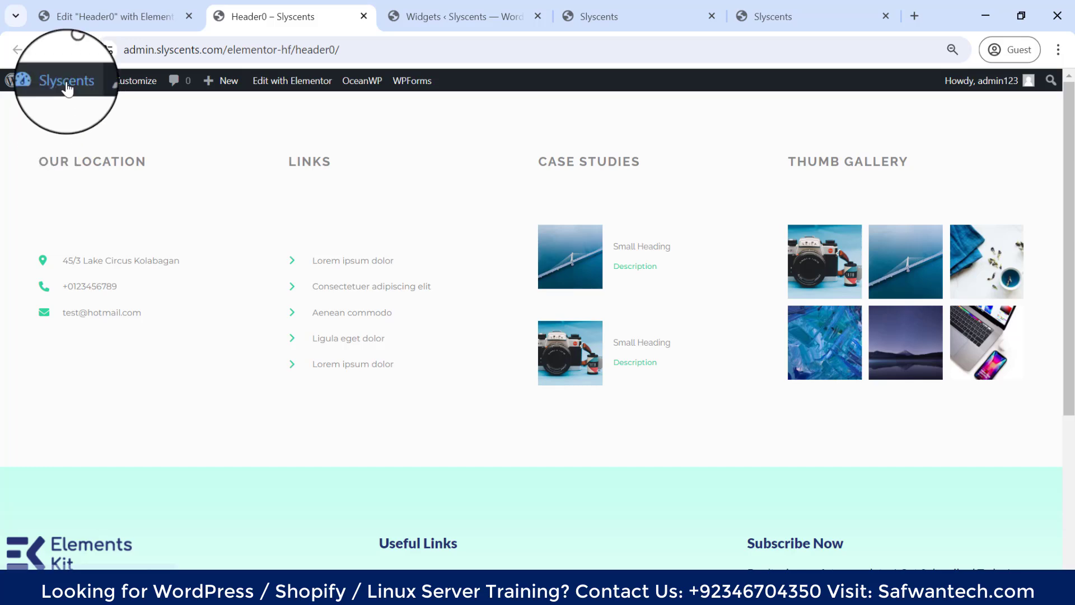
left_click(48, 103)
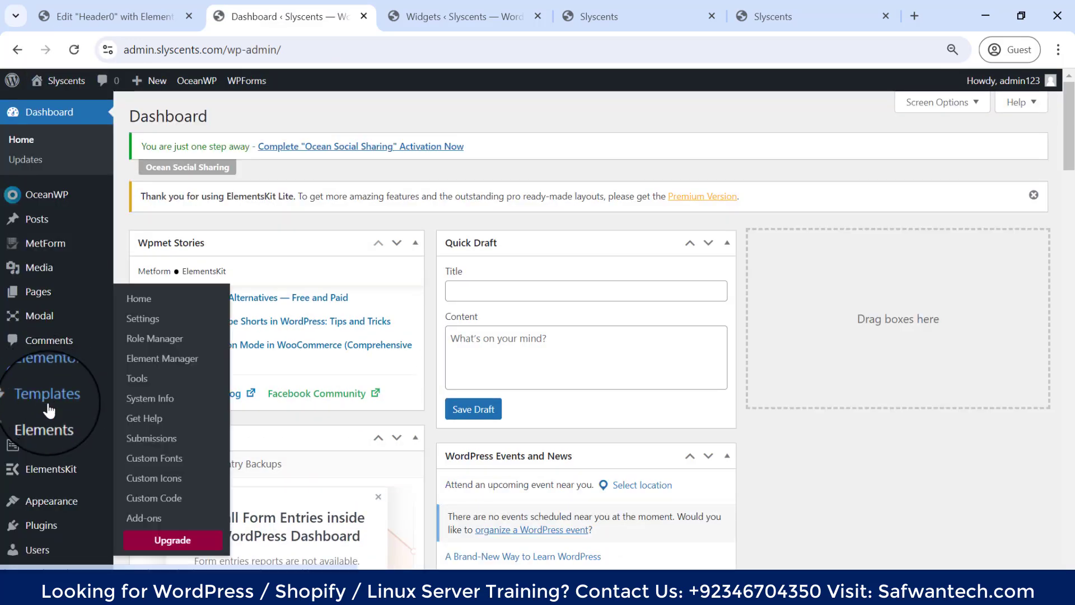
mouse_move(53, 456)
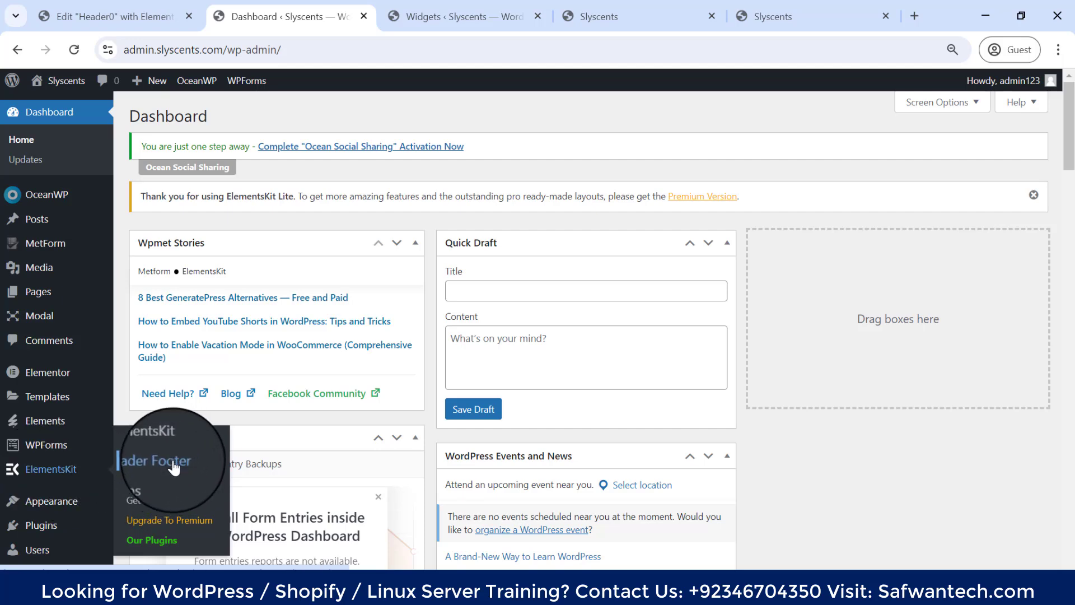
left_click(174, 468)
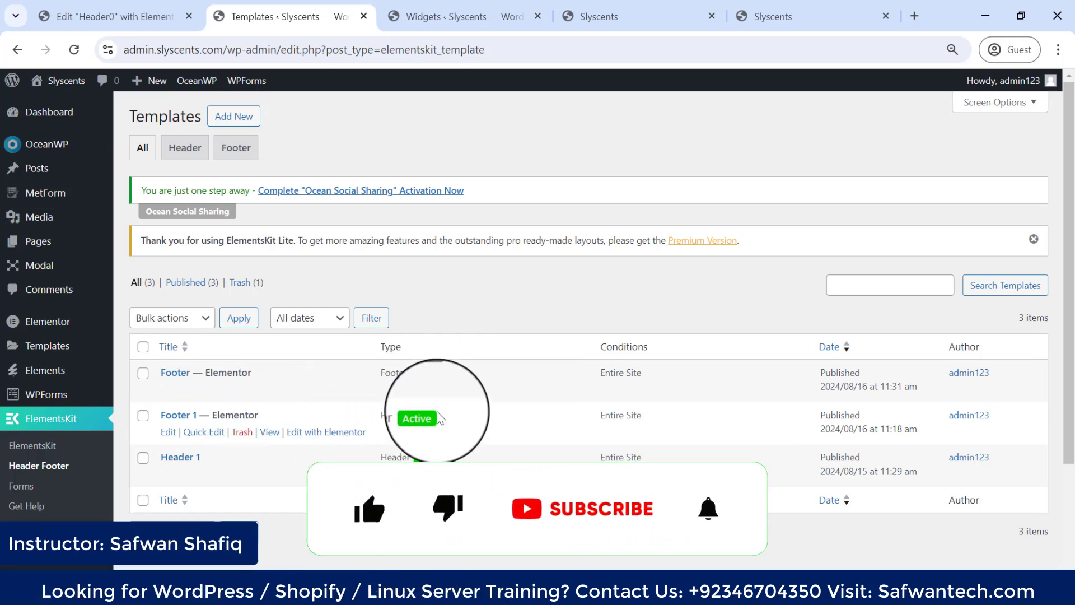
Step: Check the footer on the open Slyscents home pages and reload the last one
left_click(507, 17)
left_click(597, 18)
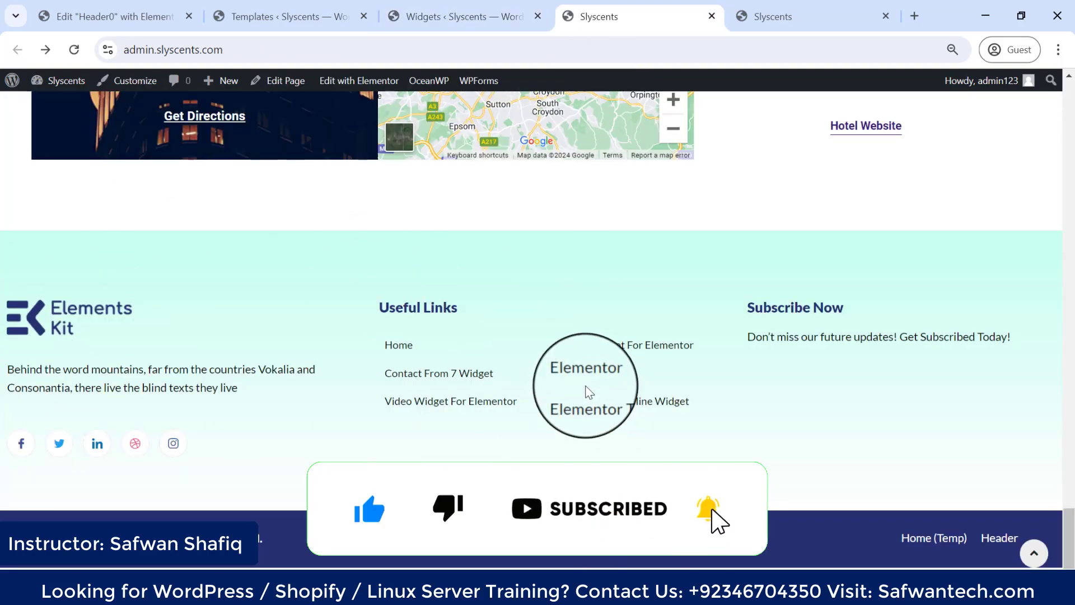
scroll(375, 336, "up", 5)
left_click(817, 16)
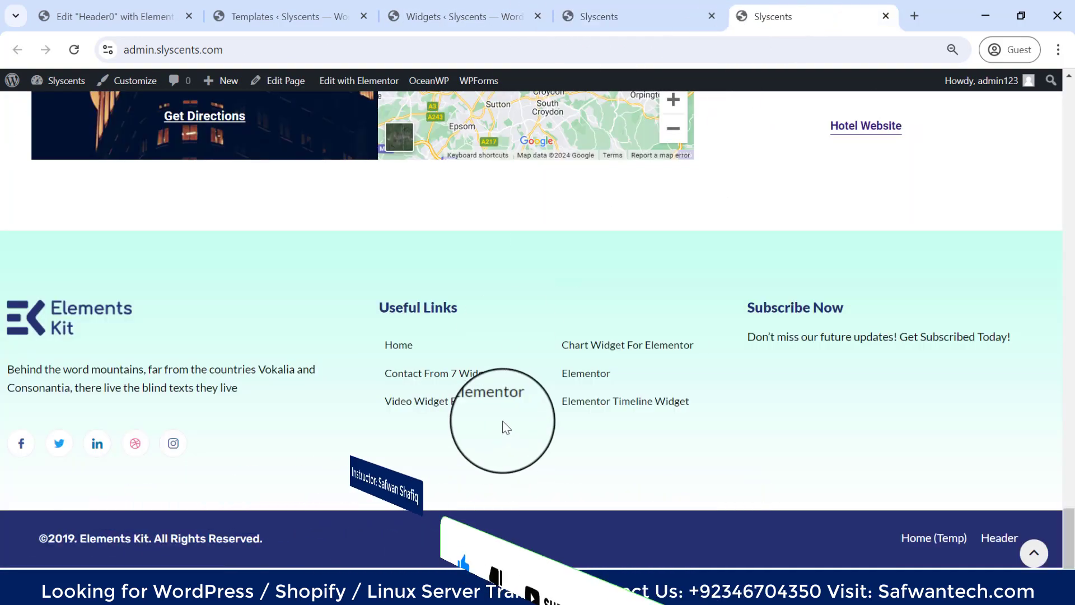
scroll(508, 292, "up", 5)
left_click(75, 49)
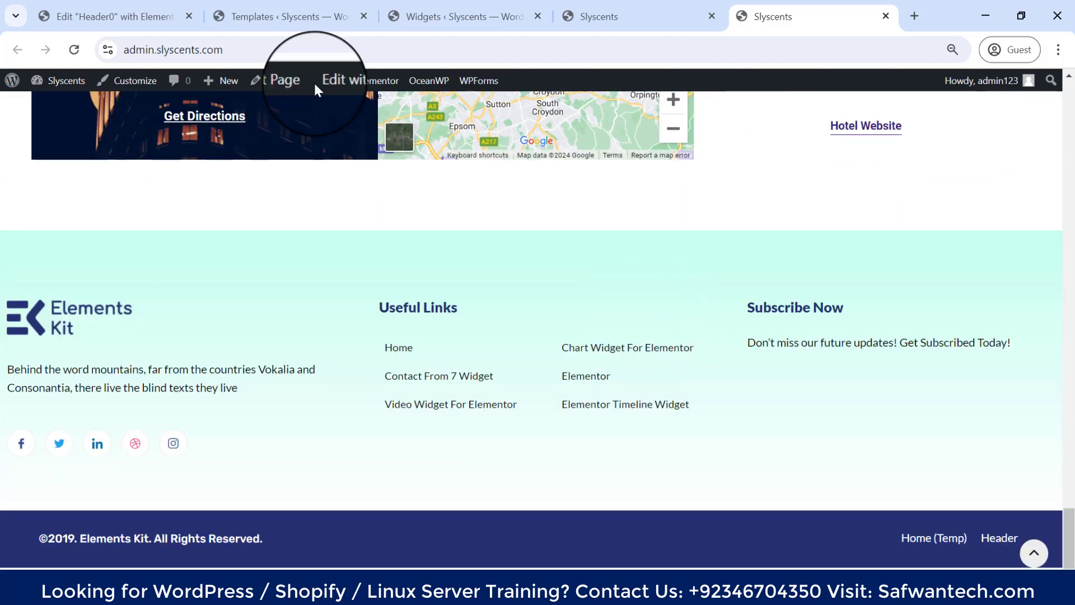
Step: Revisit the Header0 template in the editor and review the footer templates in the ElementsKit Header Footer list
left_click(129, 16)
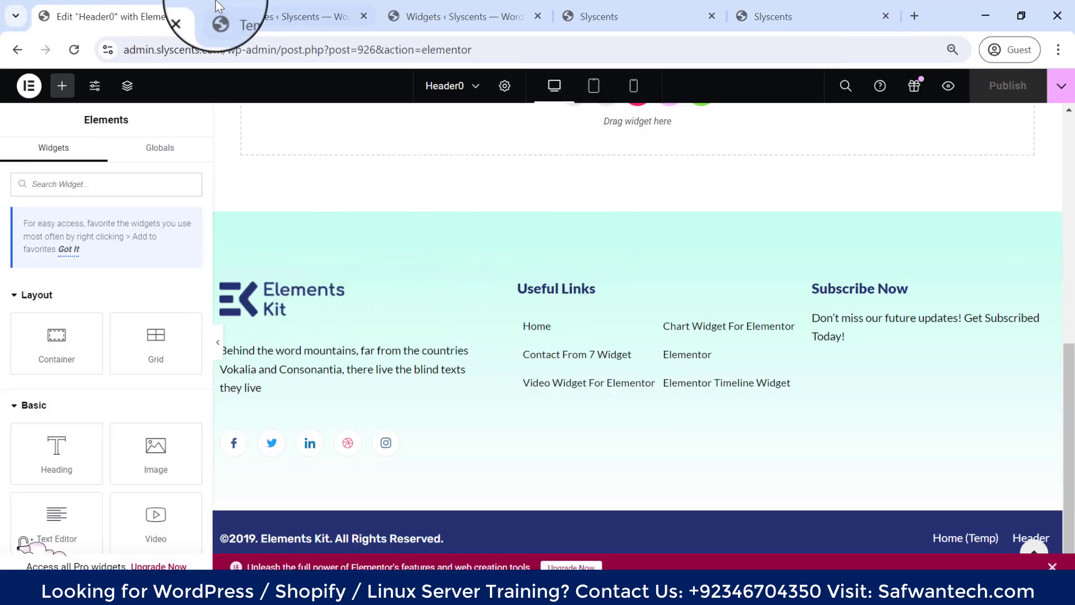
left_click(241, 17)
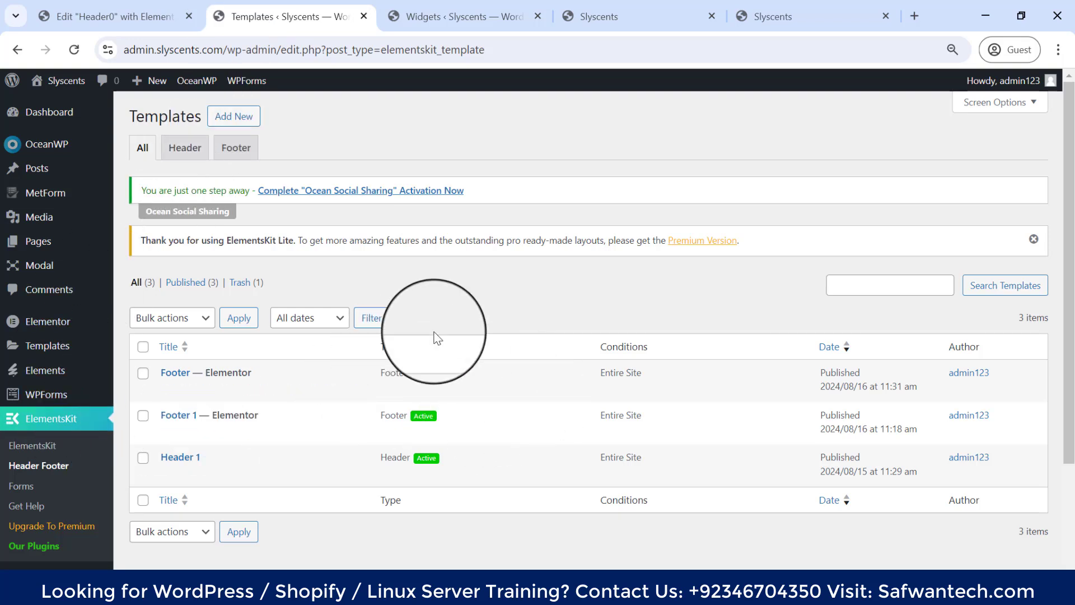
mouse_move(246, 80)
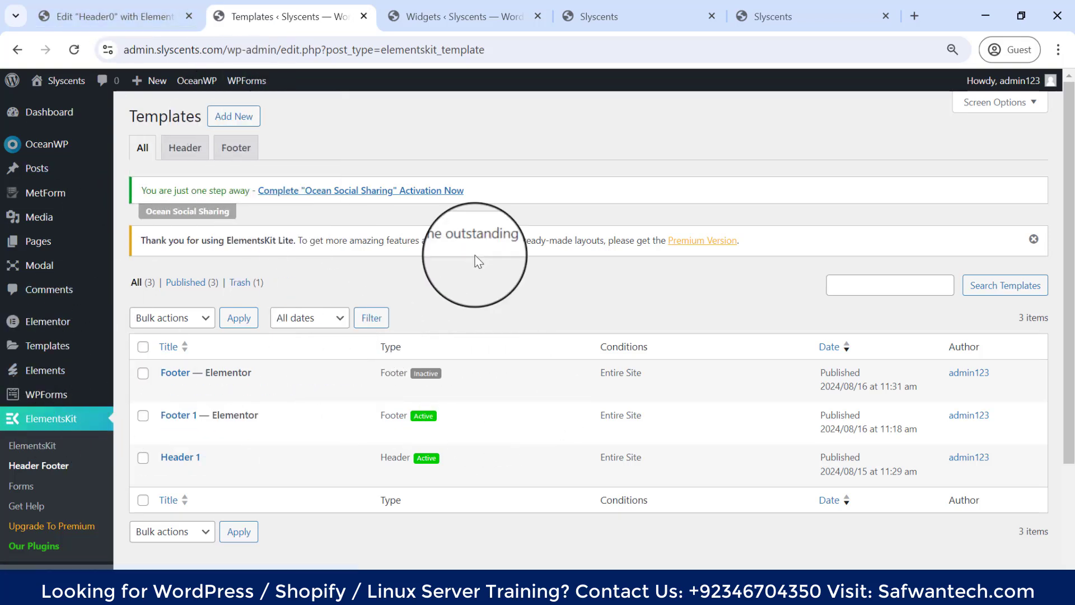
left_click(636, 597)
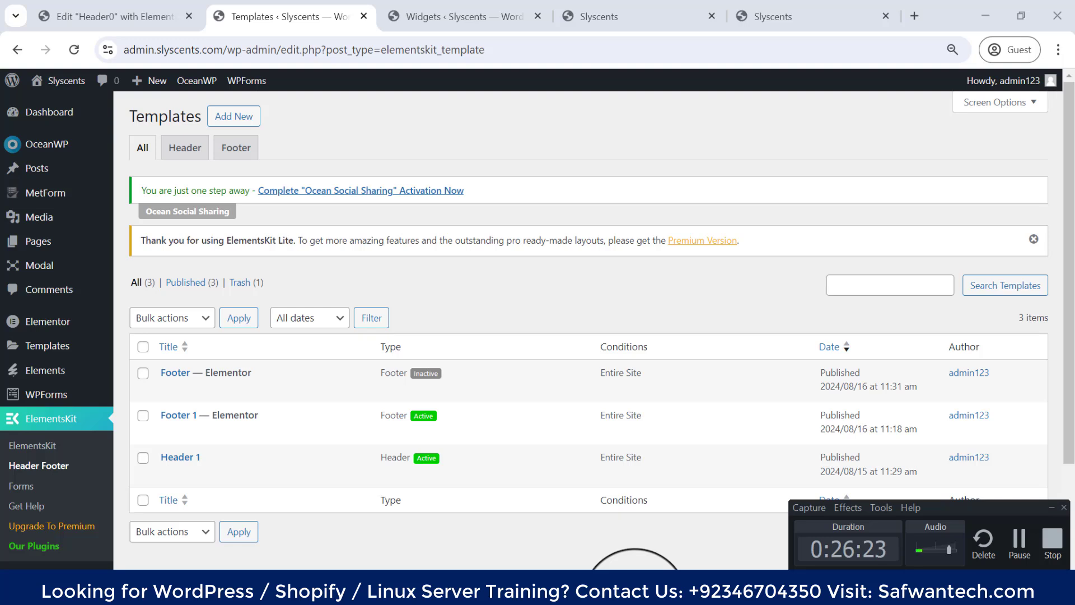
left_click(635, 598)
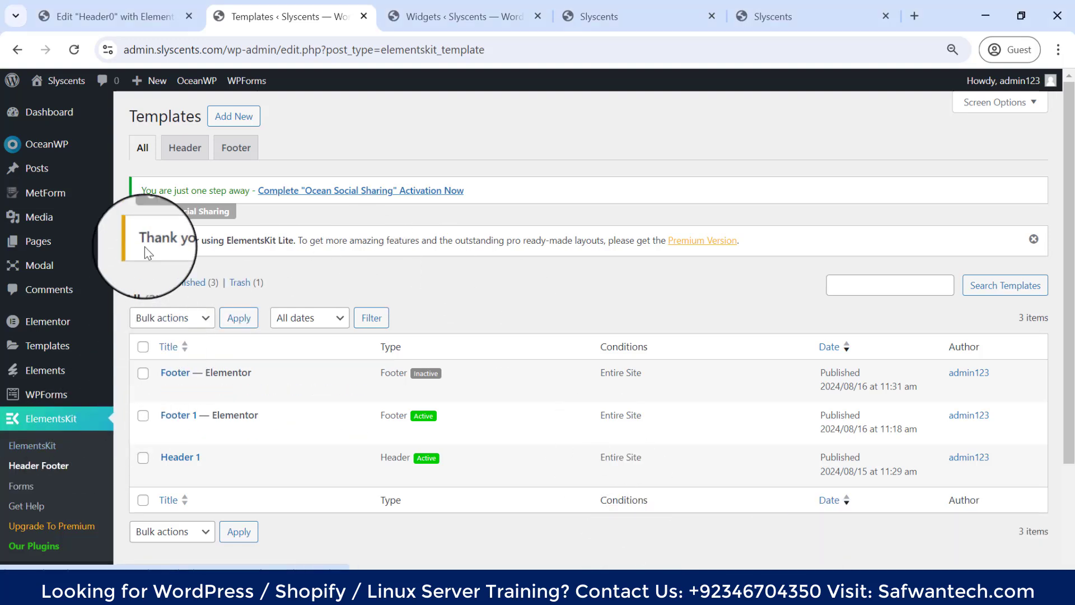
mouse_move(84, 234)
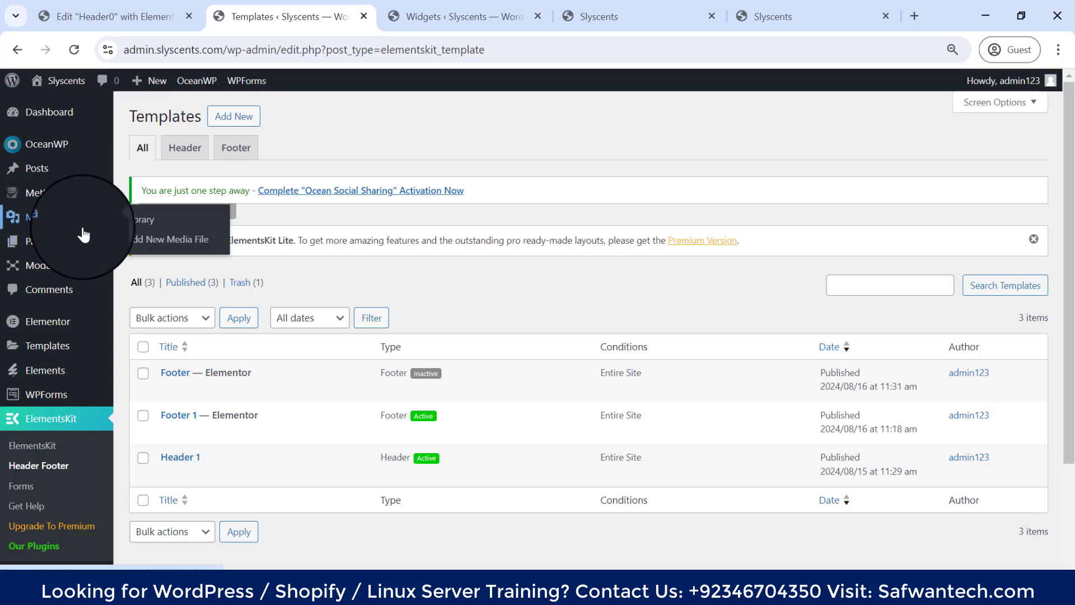
mouse_move(33, 126)
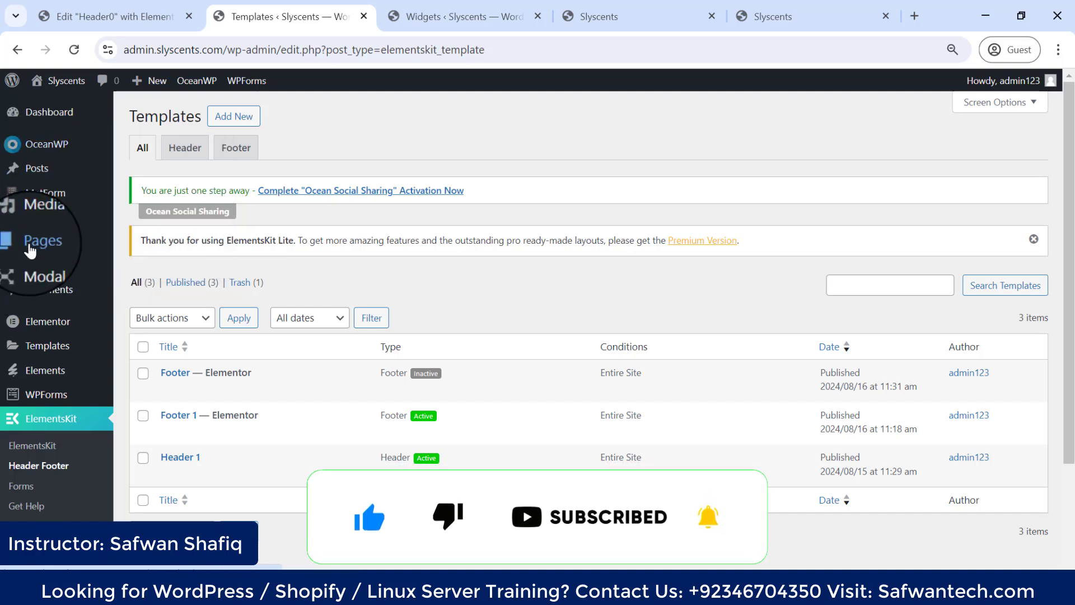
mouse_move(85, 208)
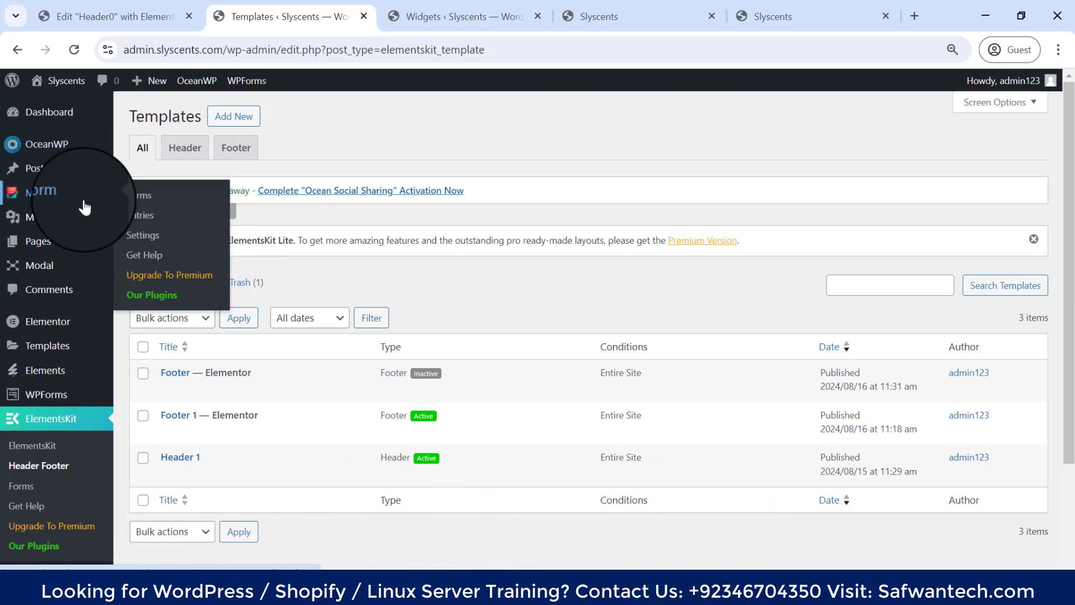
mouse_move(31, 168)
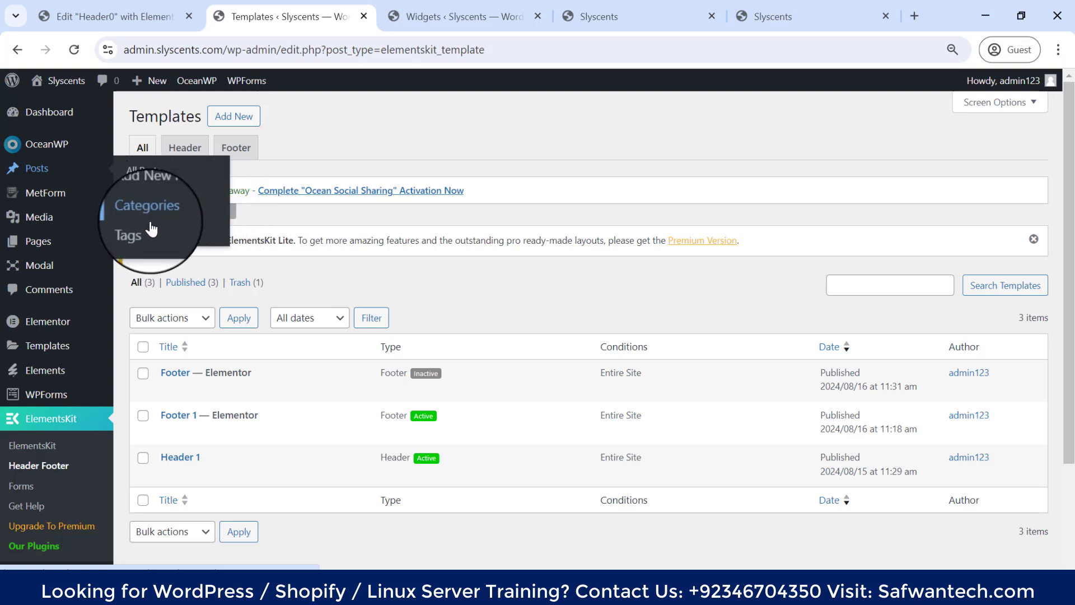
mouse_move(78, 244)
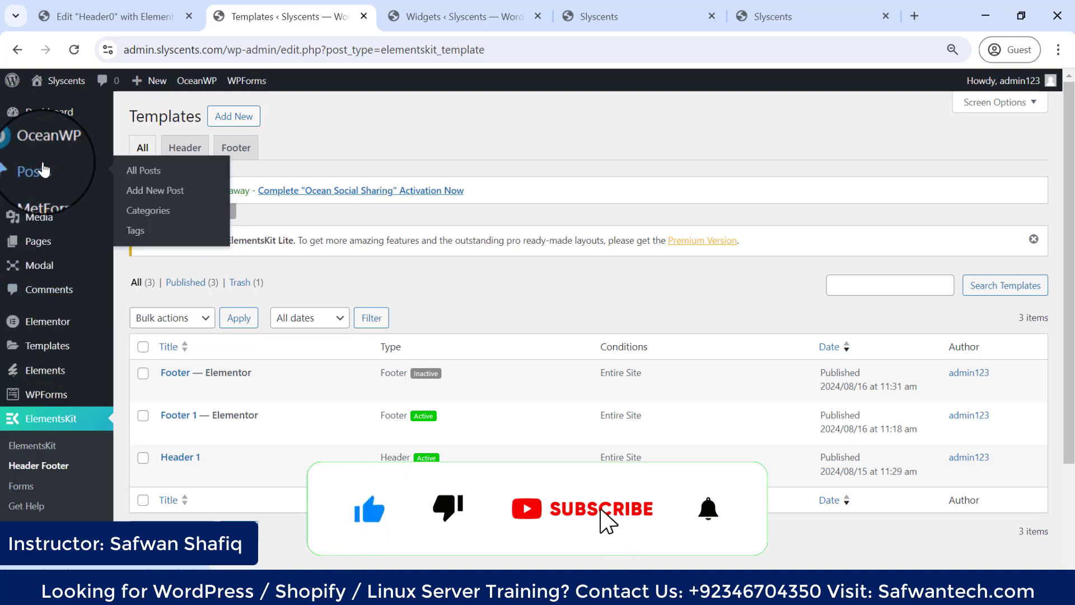
mouse_move(11, 168)
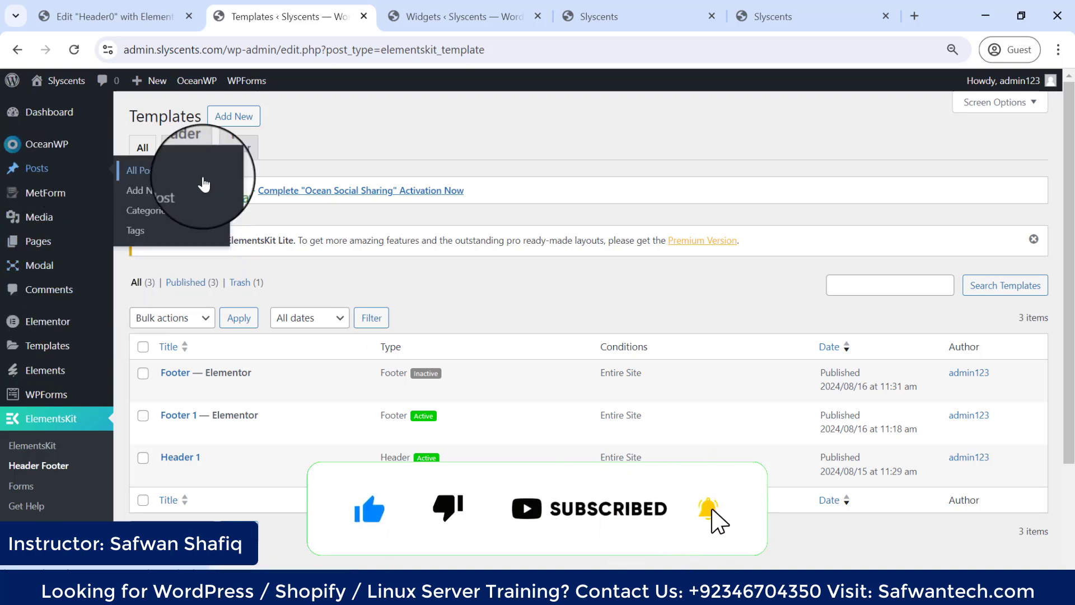